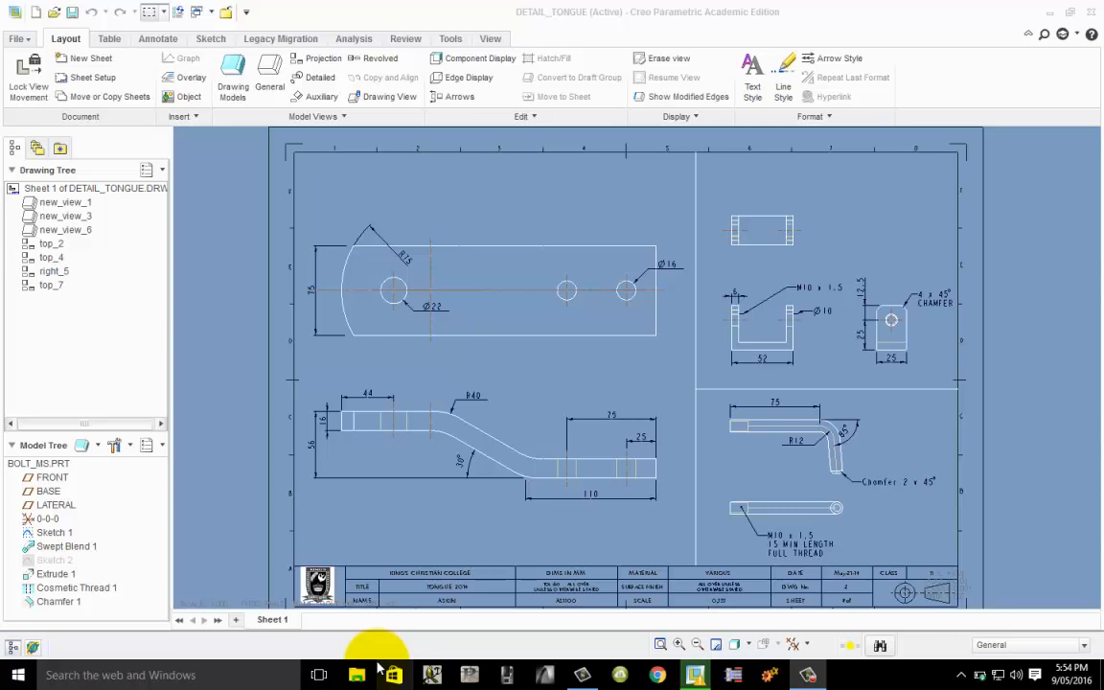
- Start a new drawing file named Detail_TOWBAR_2016 without using the default template
click(28, 67)
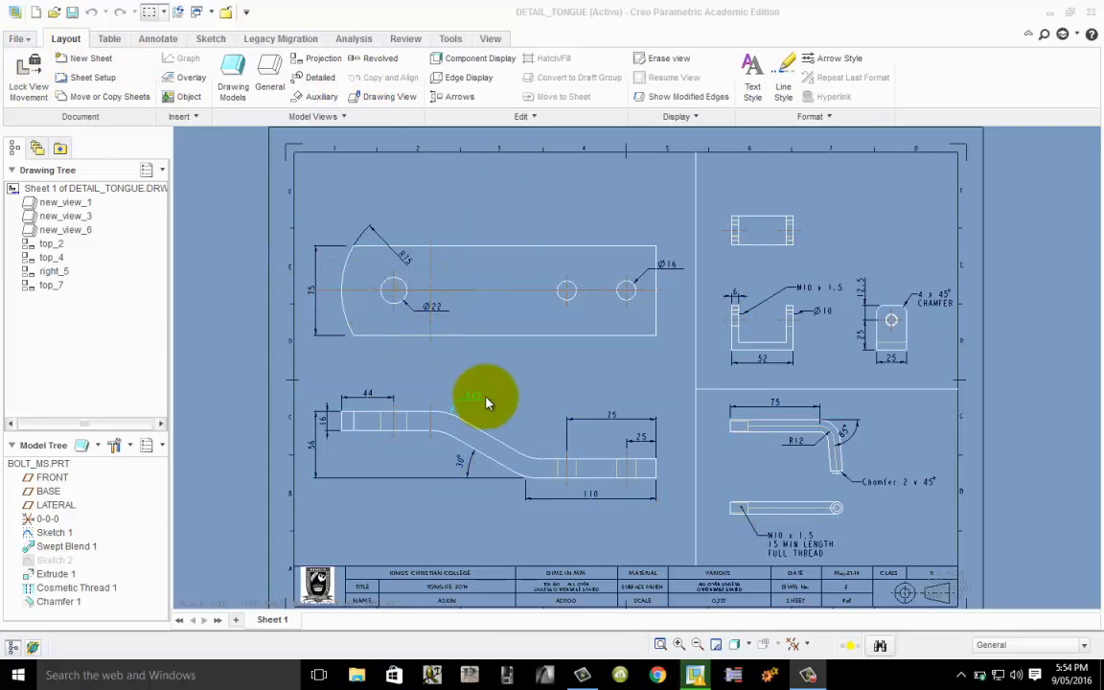
click(17, 39)
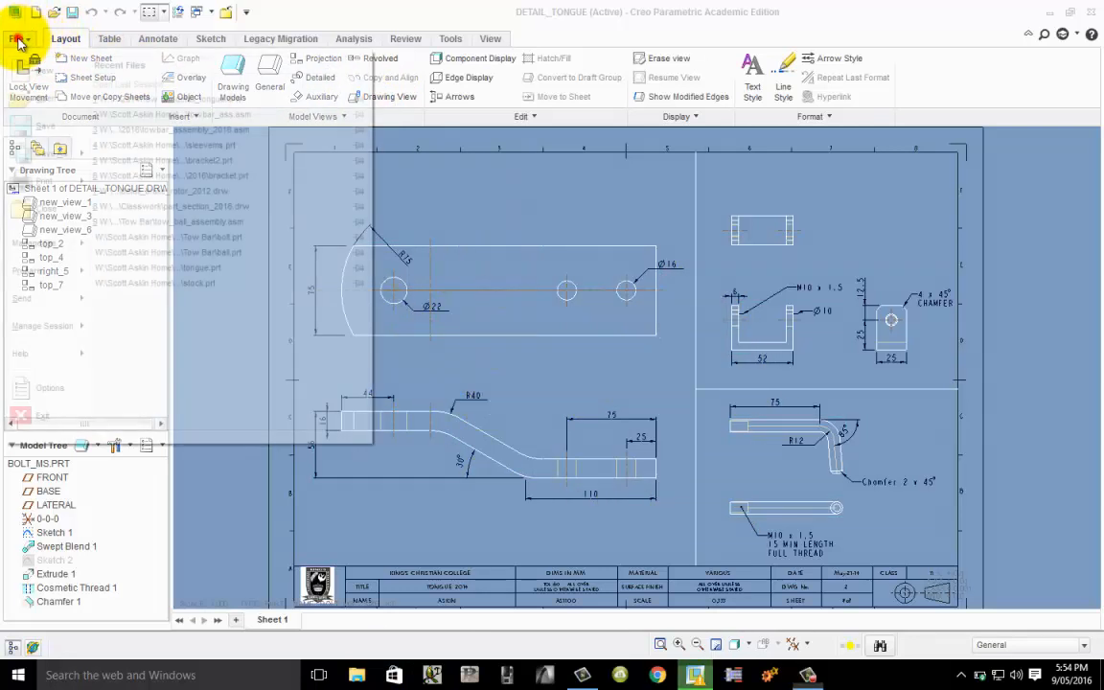
click(36, 72)
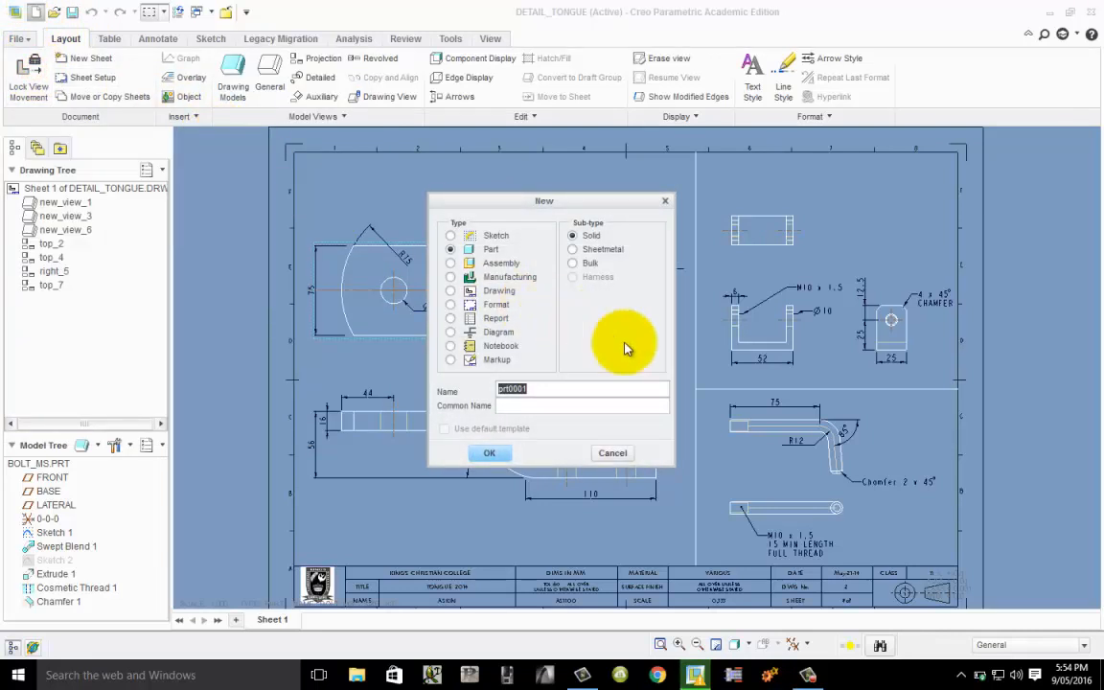
click(498, 292)
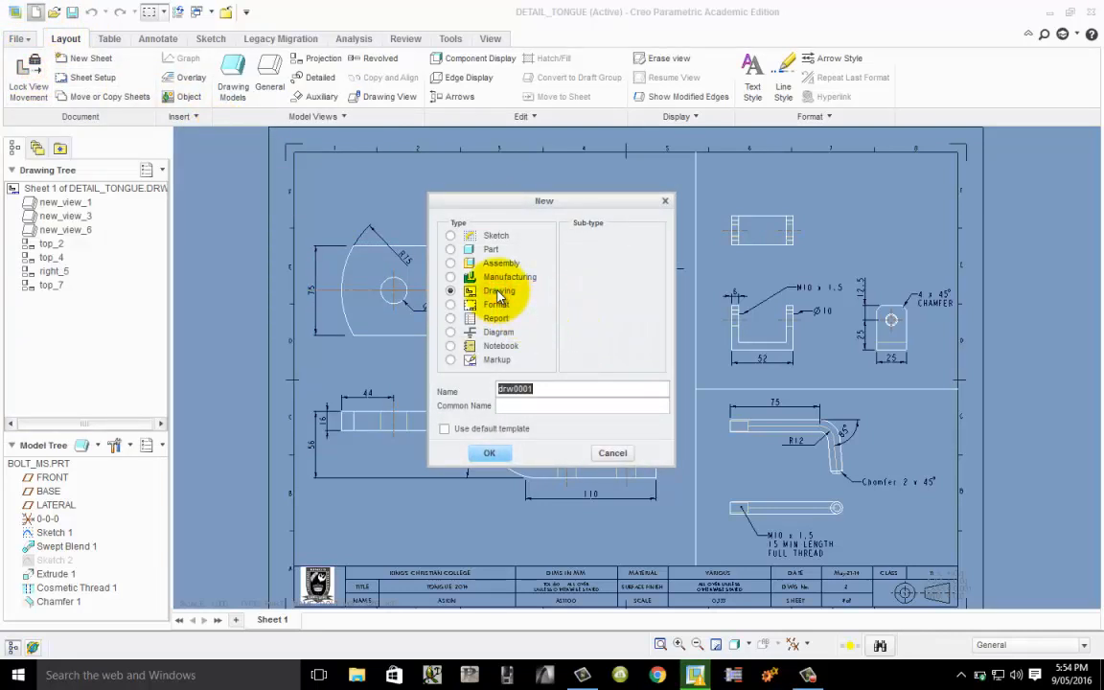
text(Detail_TOWBAR-)
text(2016)
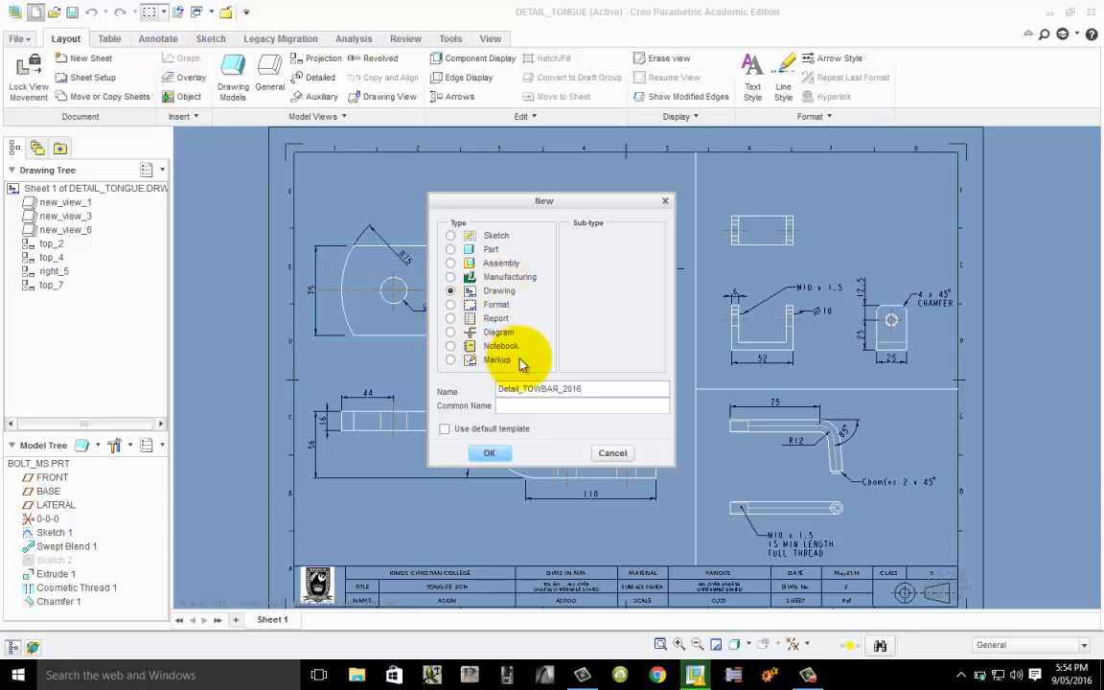
click(558, 389)
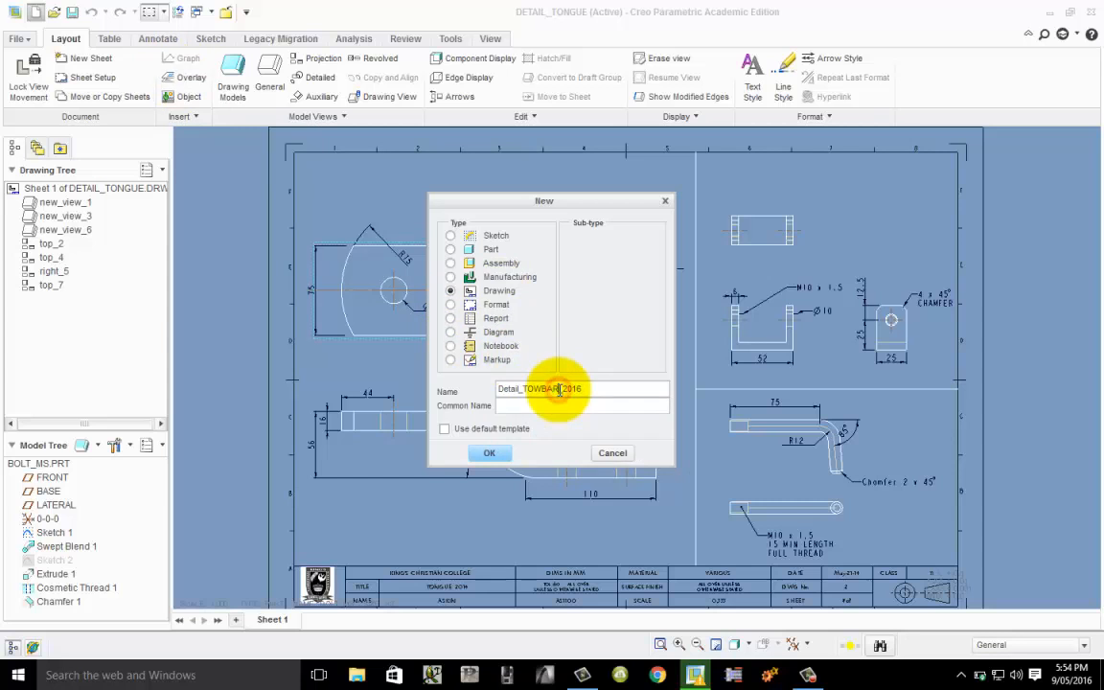
text(S)
key(BackSpace)
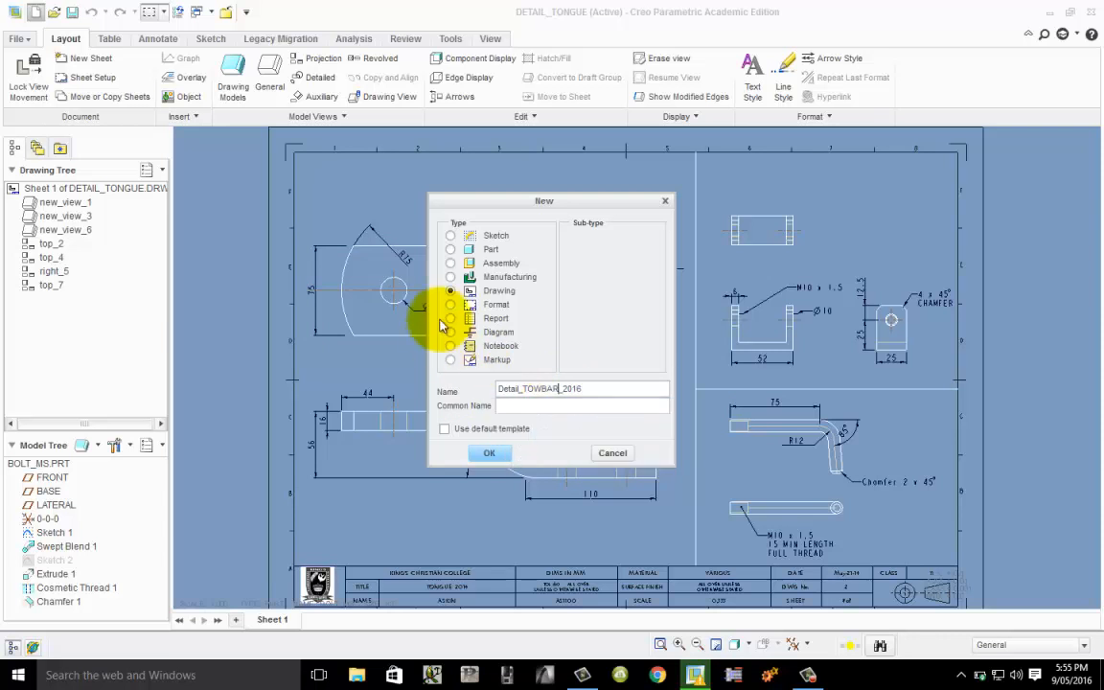
click(489, 452)
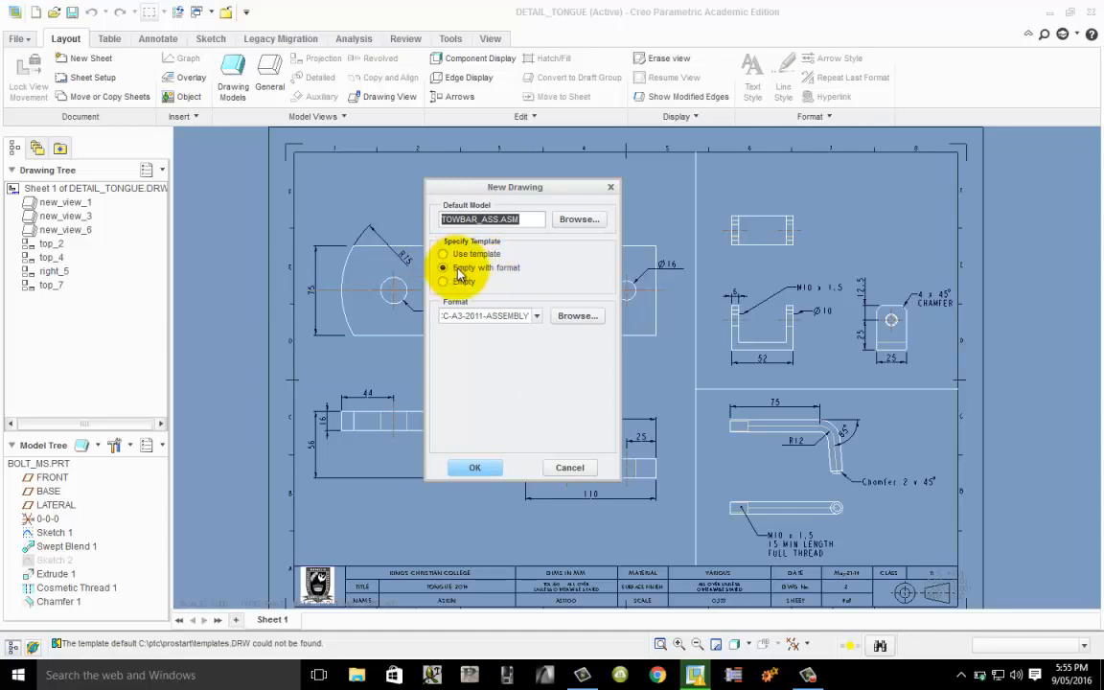
- Choose kcc-a3-2011-detail.frm as the format for the empty drawing and create the drawing
click(575, 315)
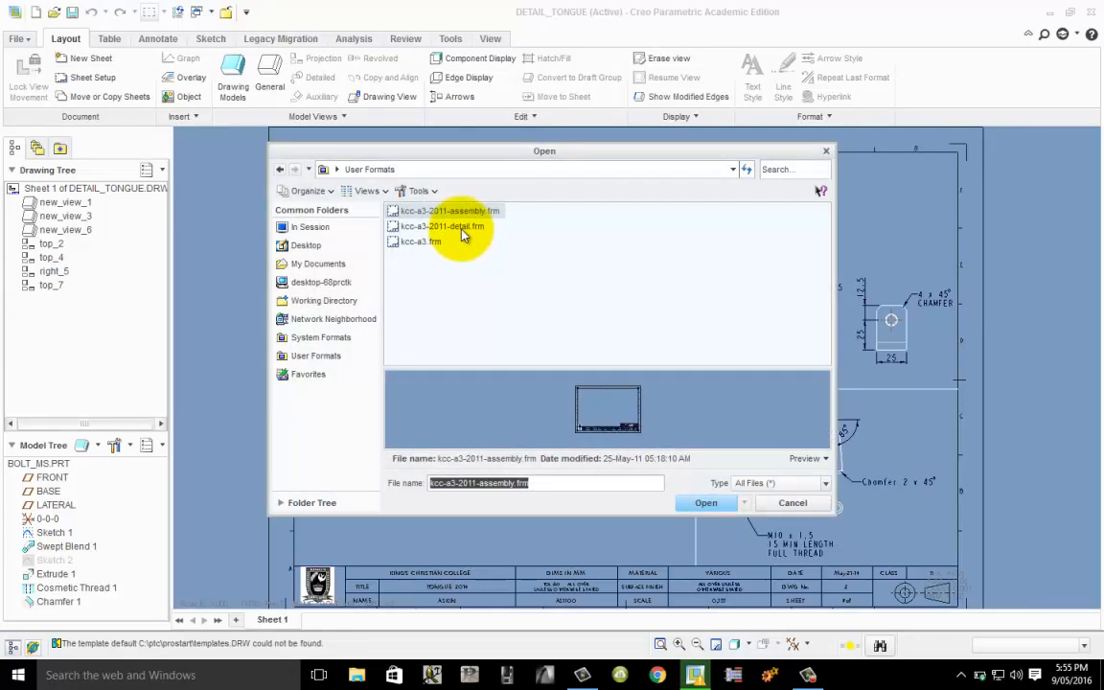
click(467, 227)
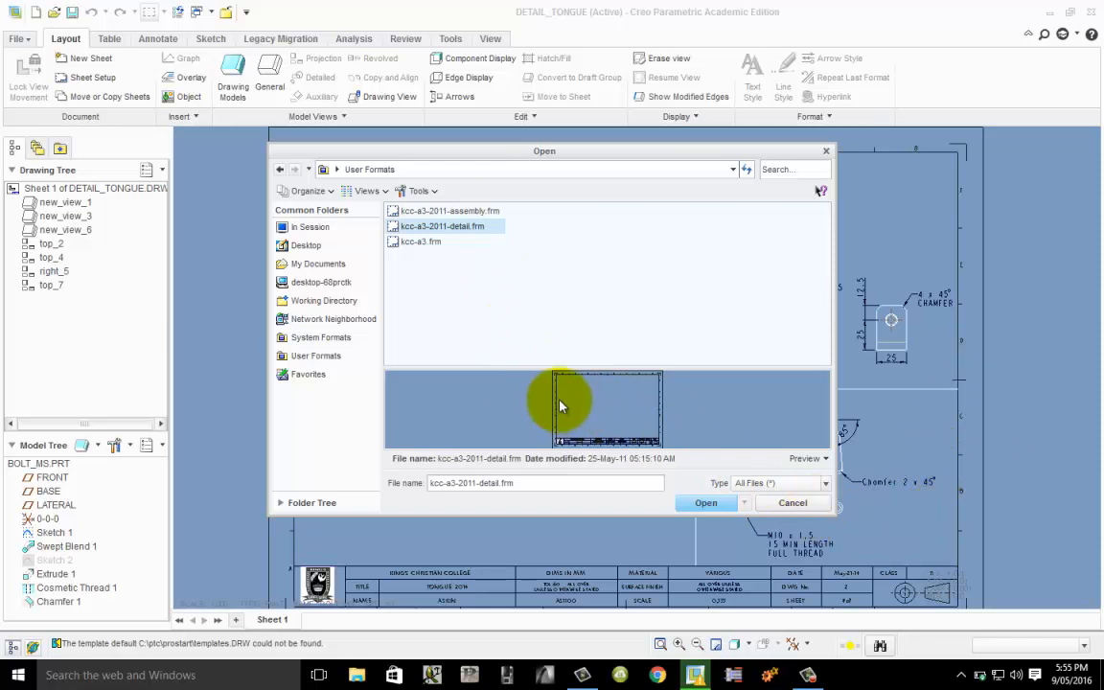
click(709, 503)
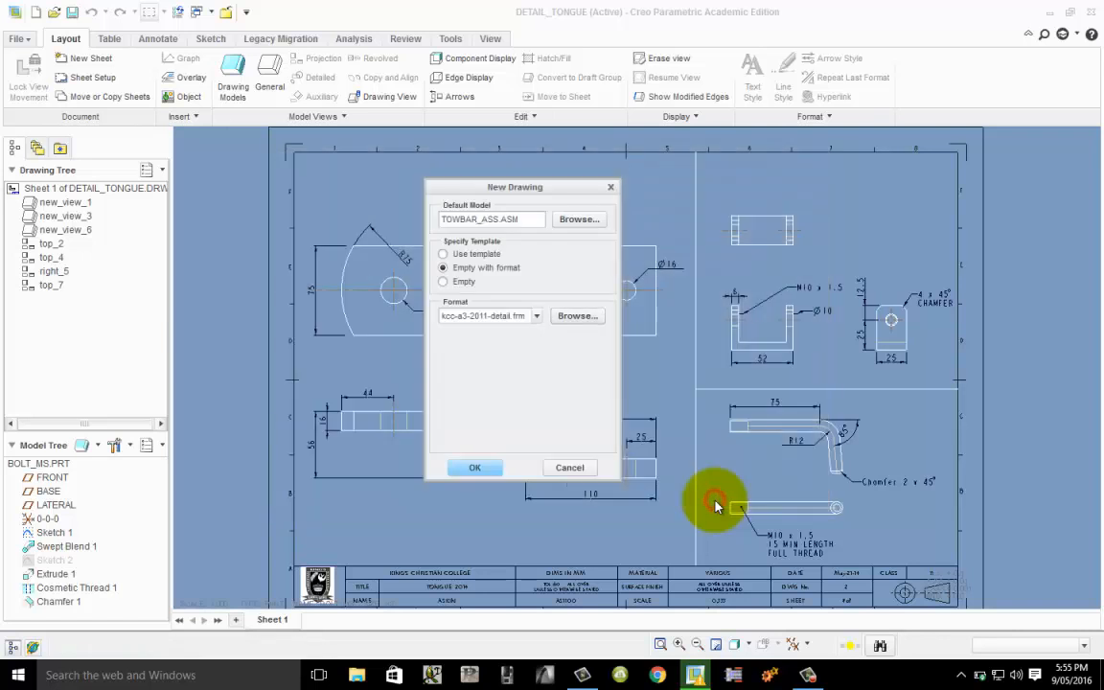
click(489, 467)
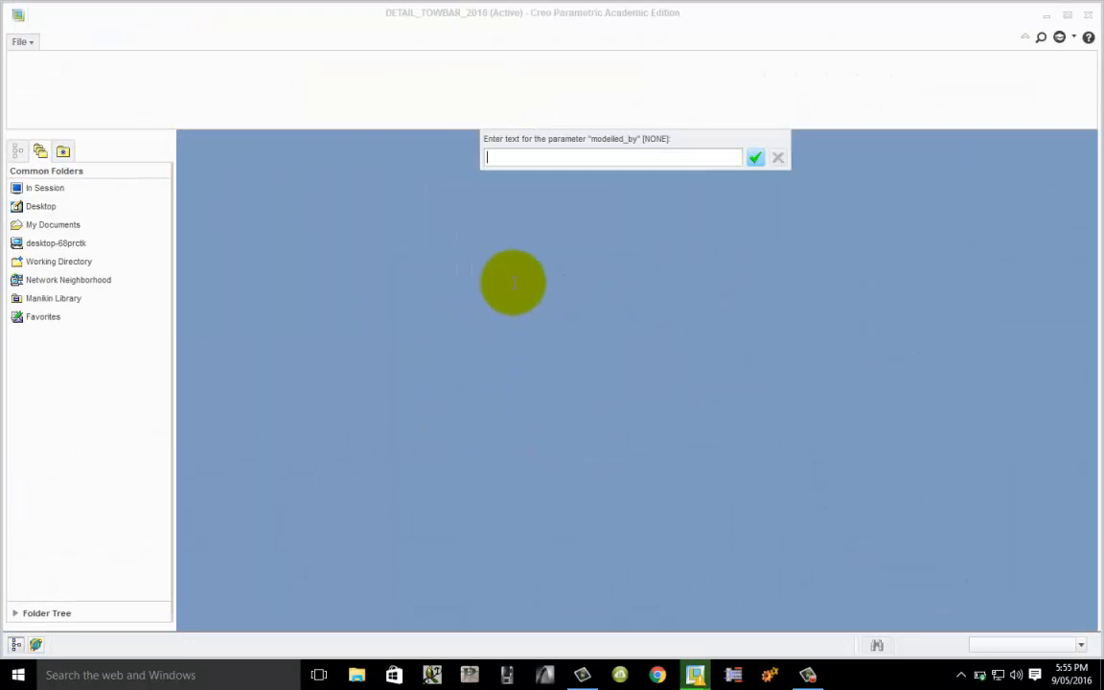
- Fill in the title block parameters with the modeller's name, drawing number 001, class 11 GRAPHICS and material VARIOUS
text(ASKIN)
key(Return)
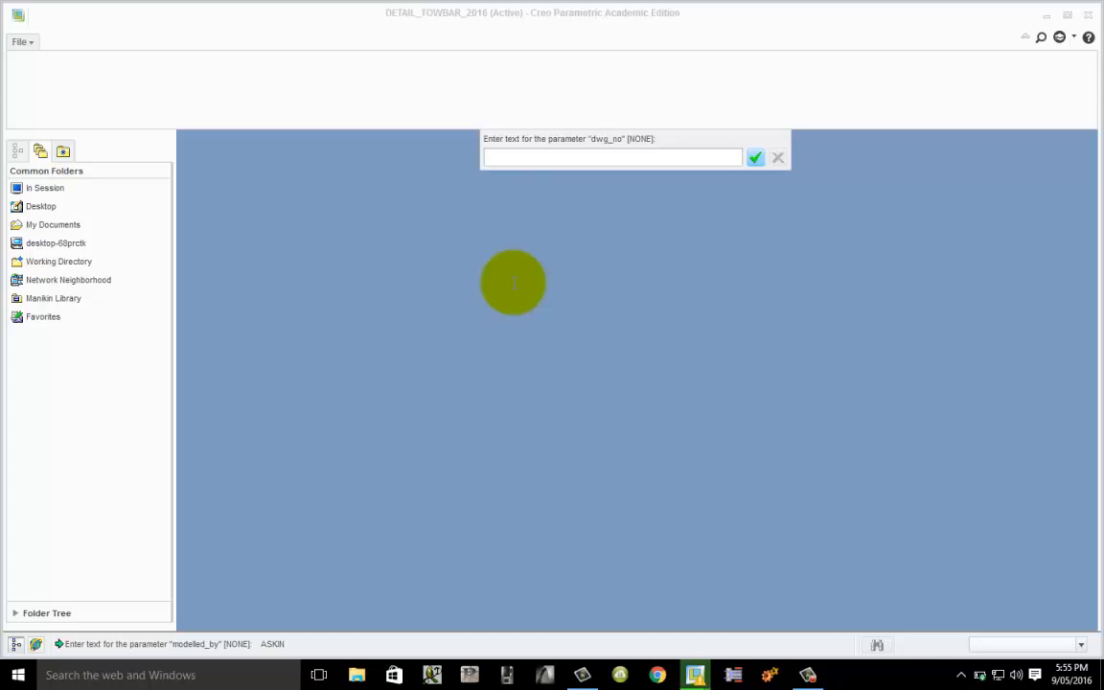
text(001)
key(Return)
text(11)
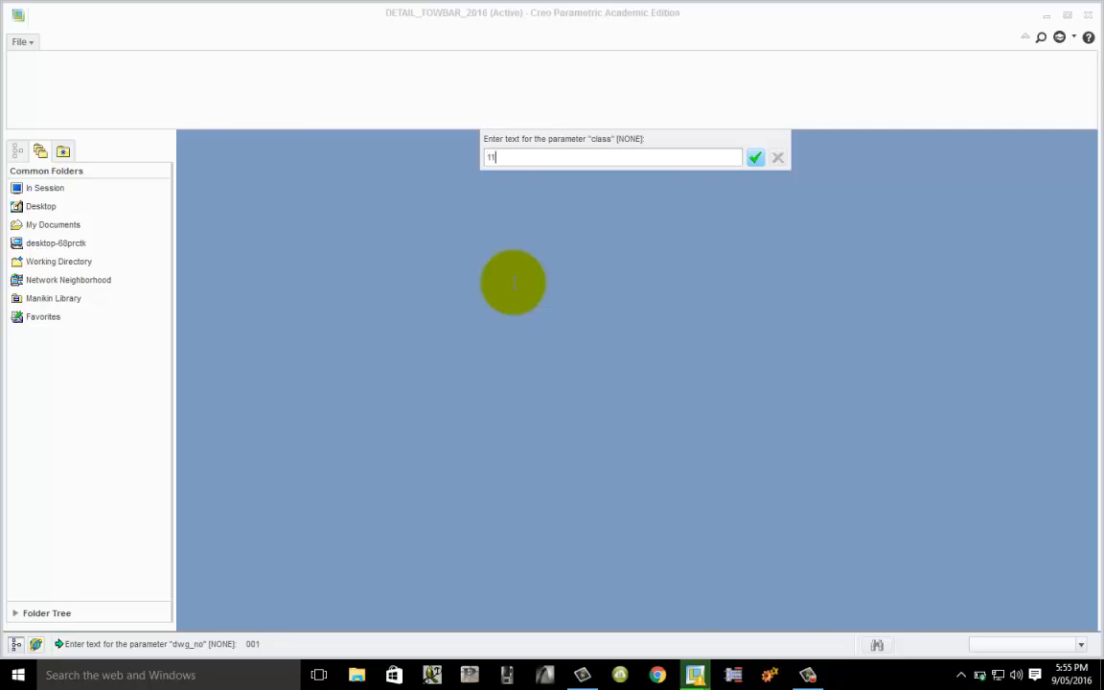
text( GRAPHICS)
key(Return)
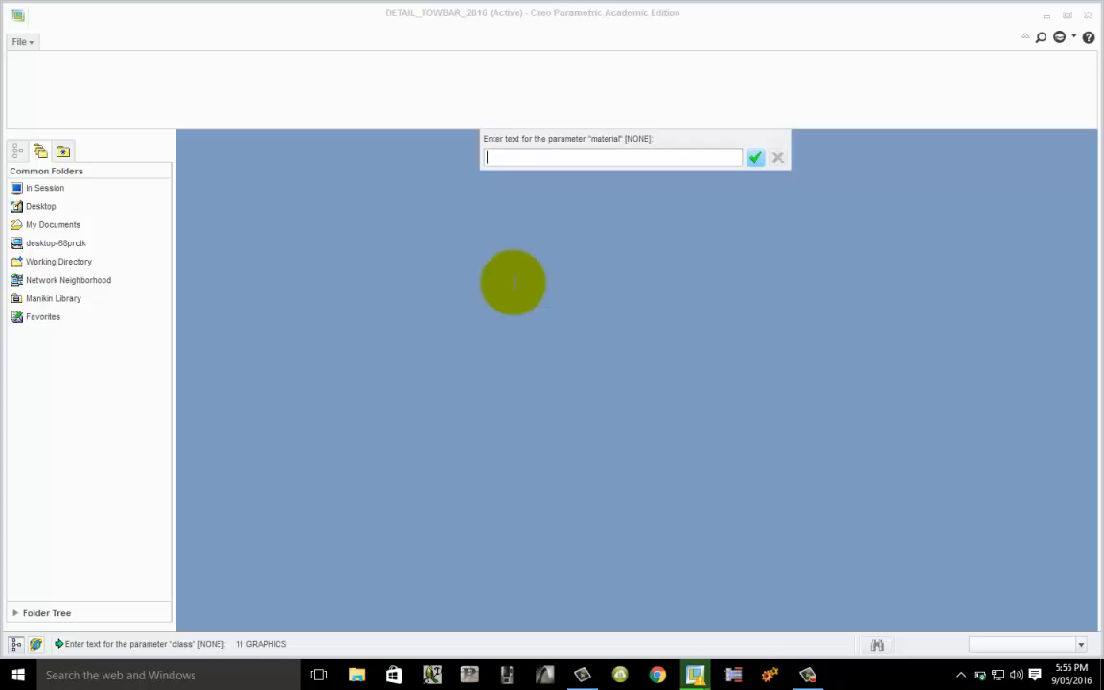
text(VARIOUS)
key(Return)
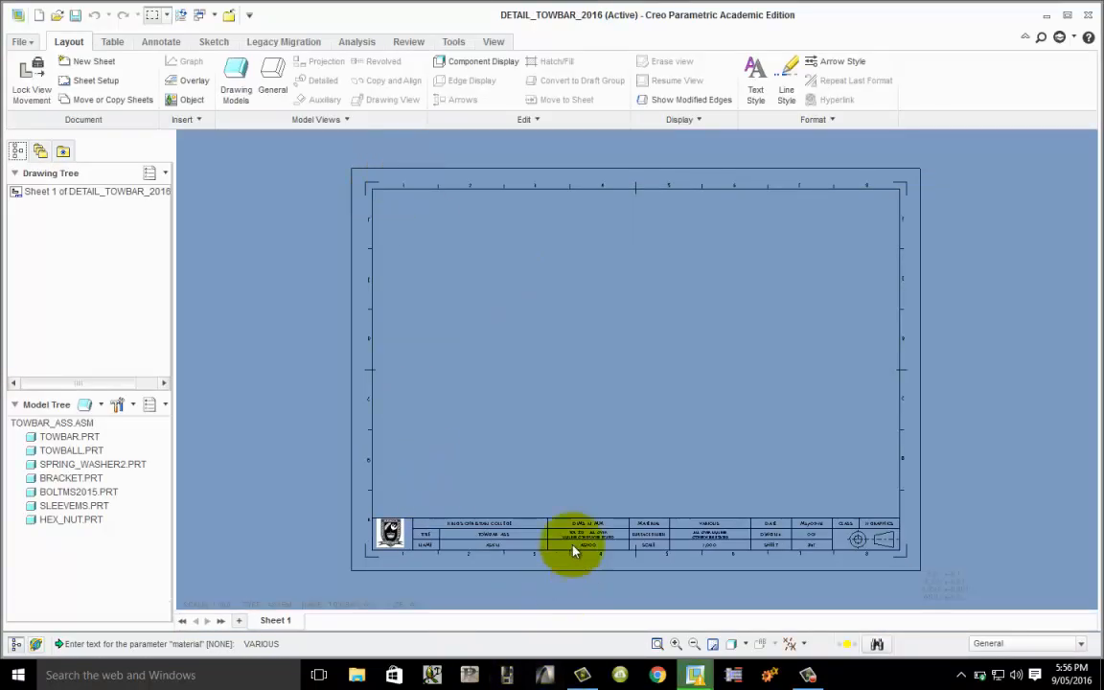
- Examine the title block entries and the overall layout of the new drawing sheet
scroll(575, 542, down, 3)
scroll(576, 541, up, 6)
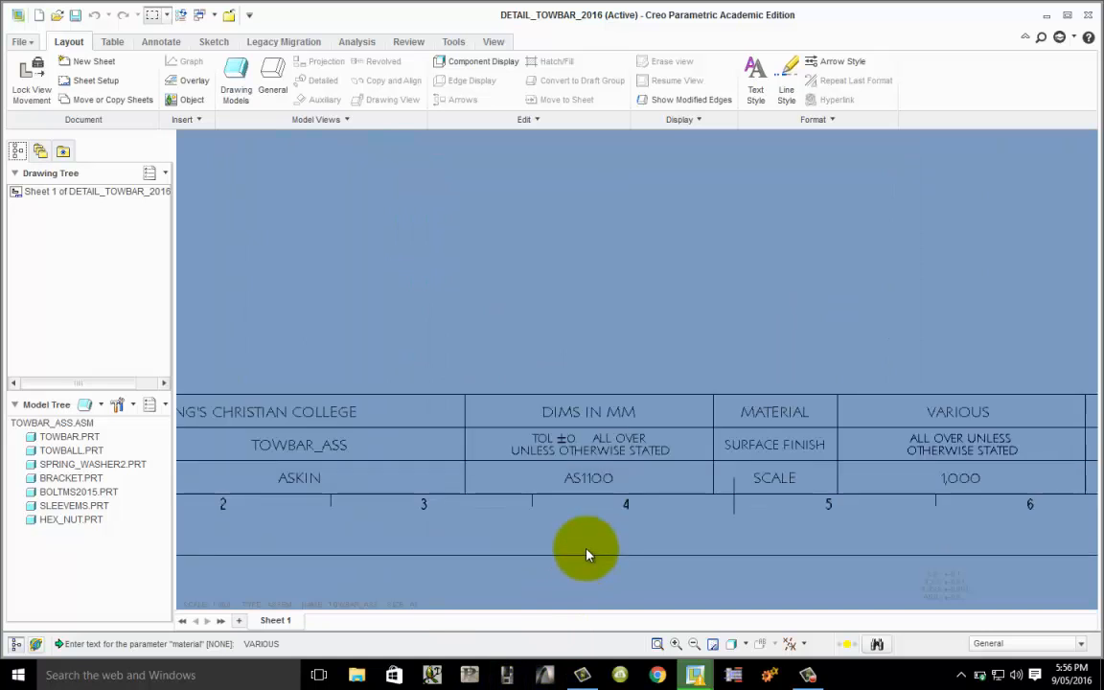
scroll(360, 460, down, 3)
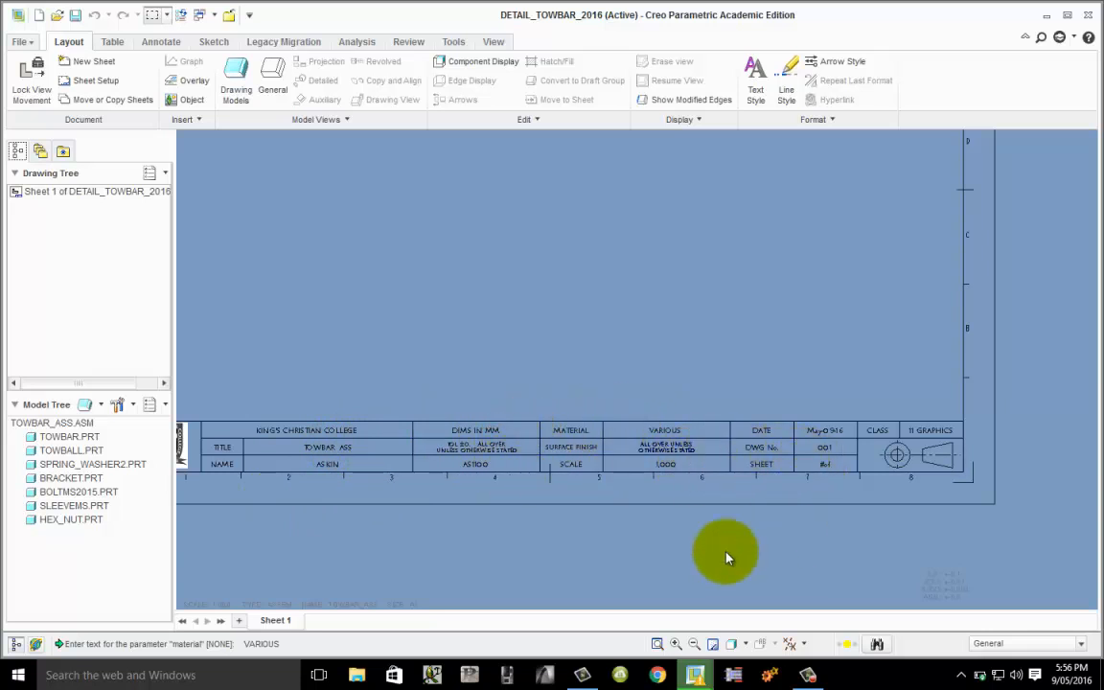
scroll(656, 535, down, 4)
scroll(604, 313, up, 1)
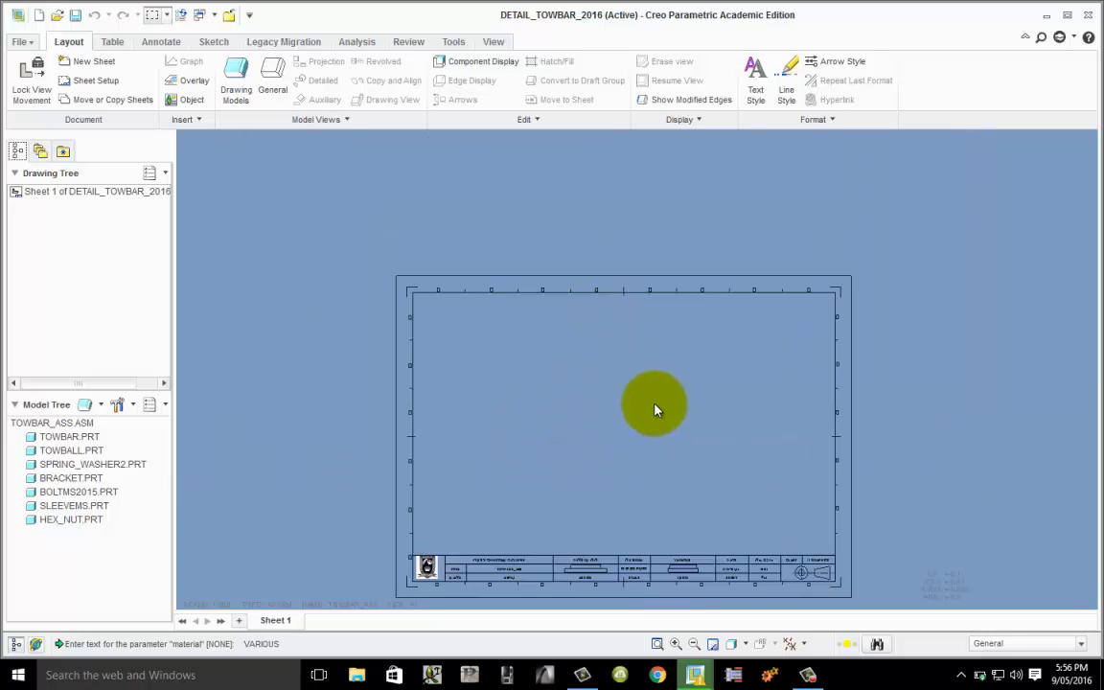
scroll(516, 283, down, 2)
scroll(516, 283, up, 3)
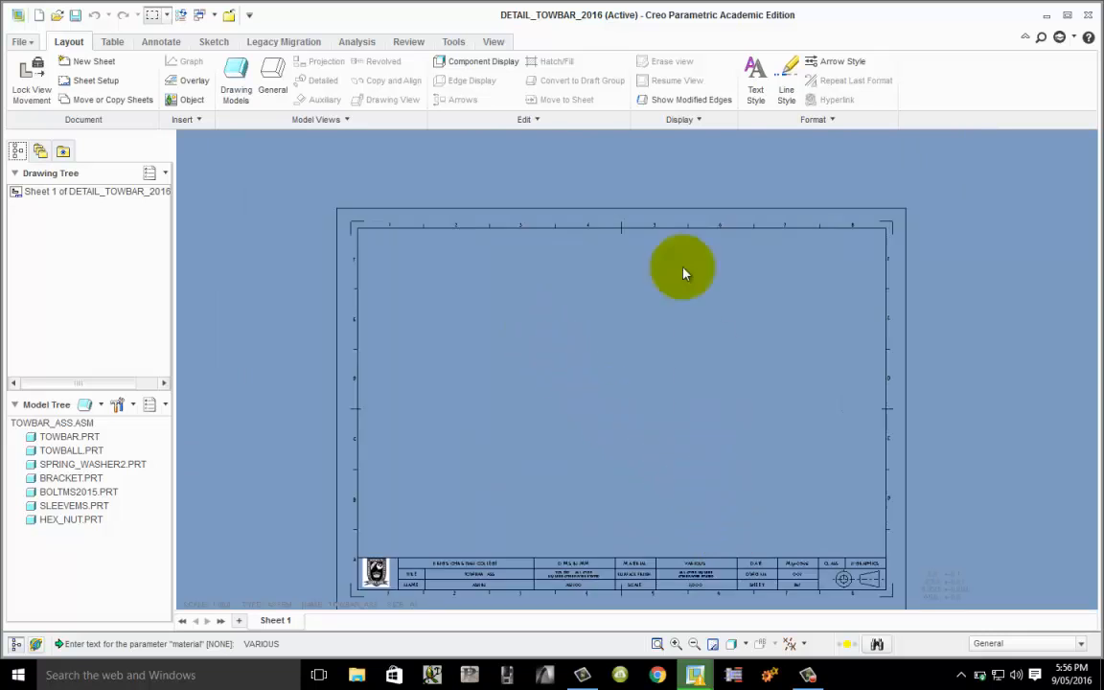
- Add bracket.prt to the drawing as an additional drawing model
click(241, 72)
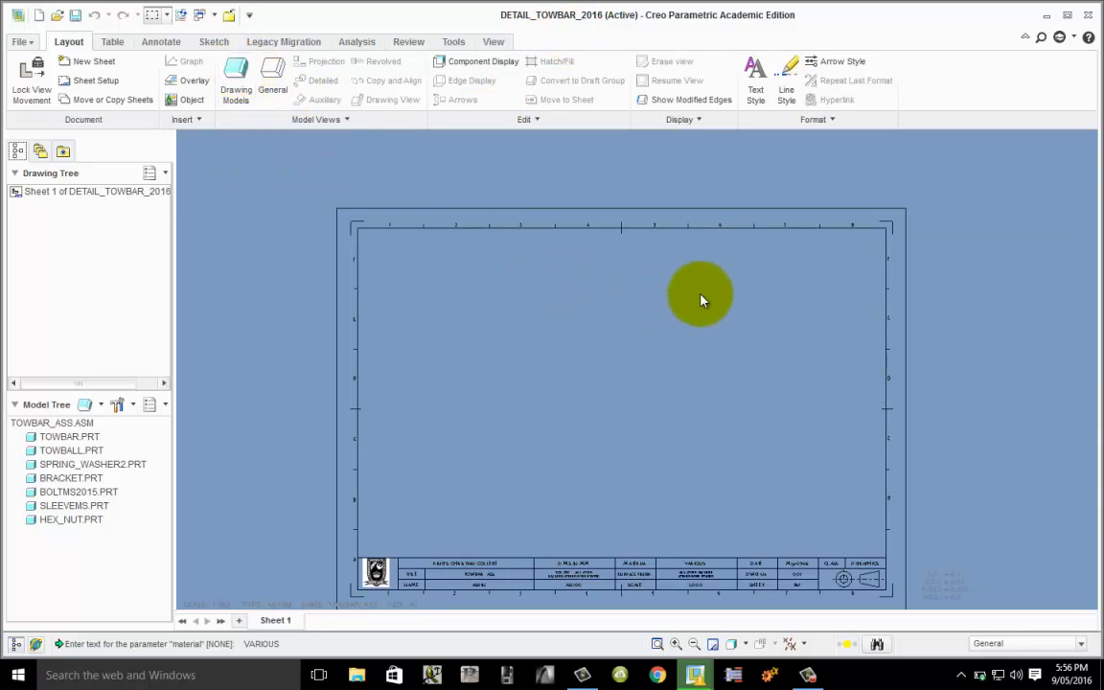
click(236, 82)
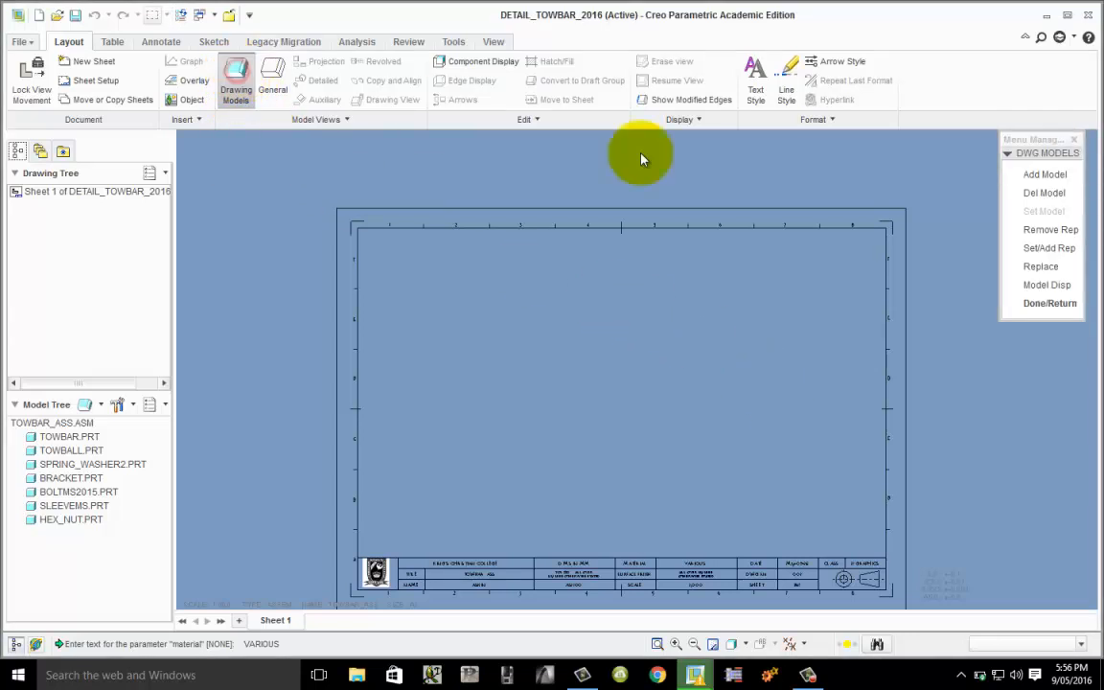
click(1039, 175)
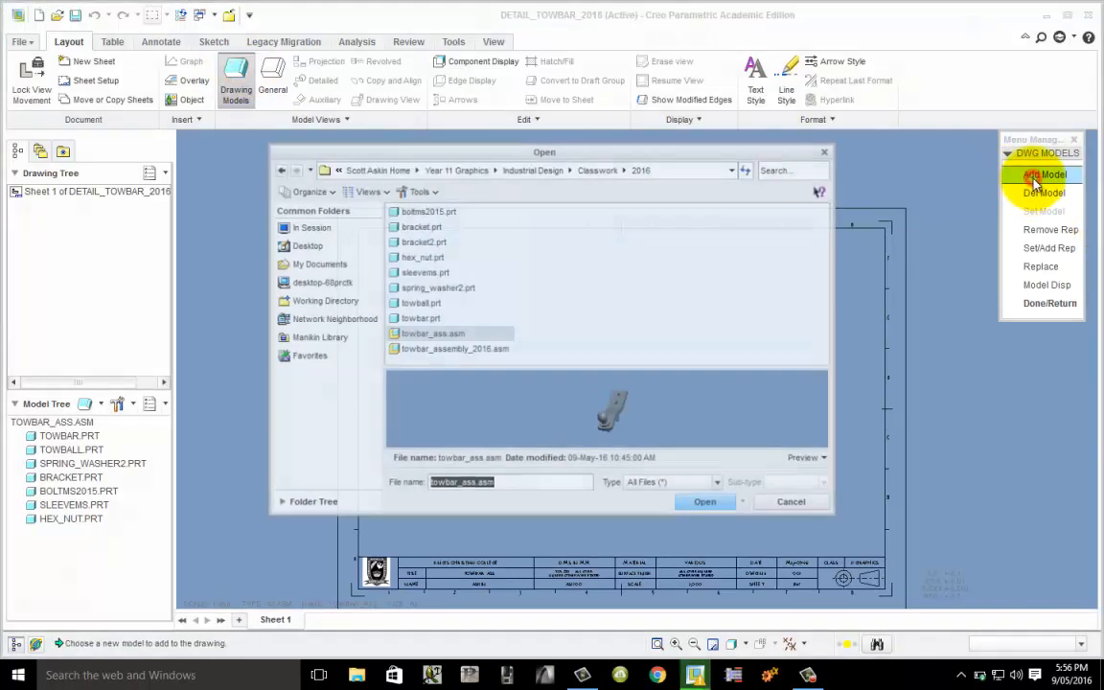
click(421, 226)
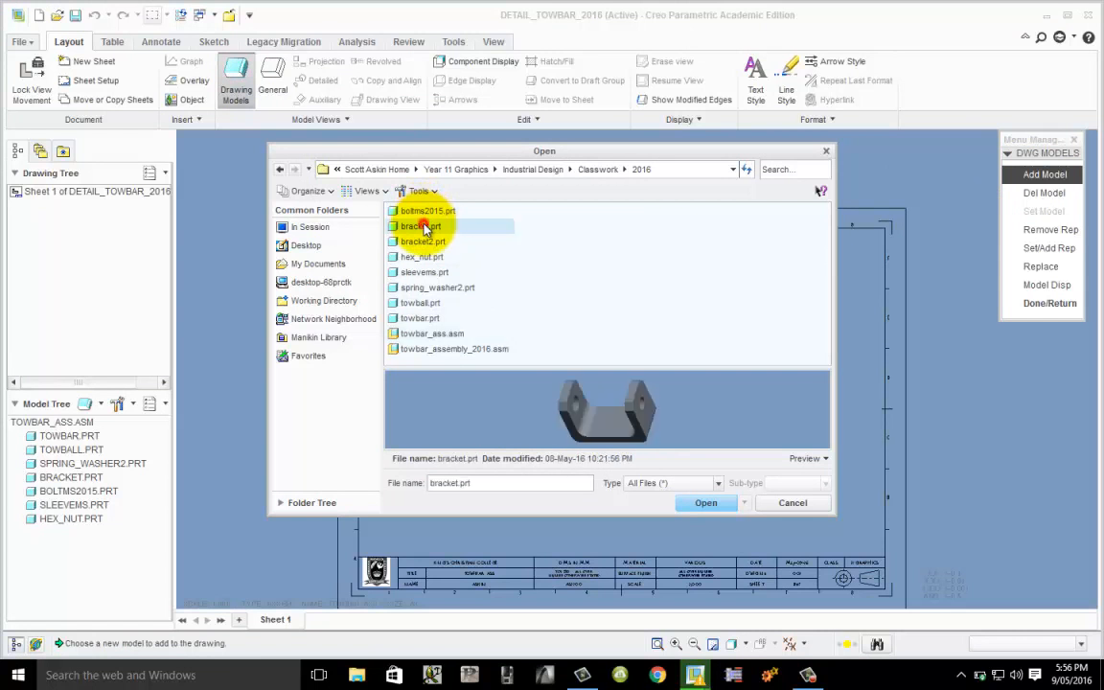
click(707, 504)
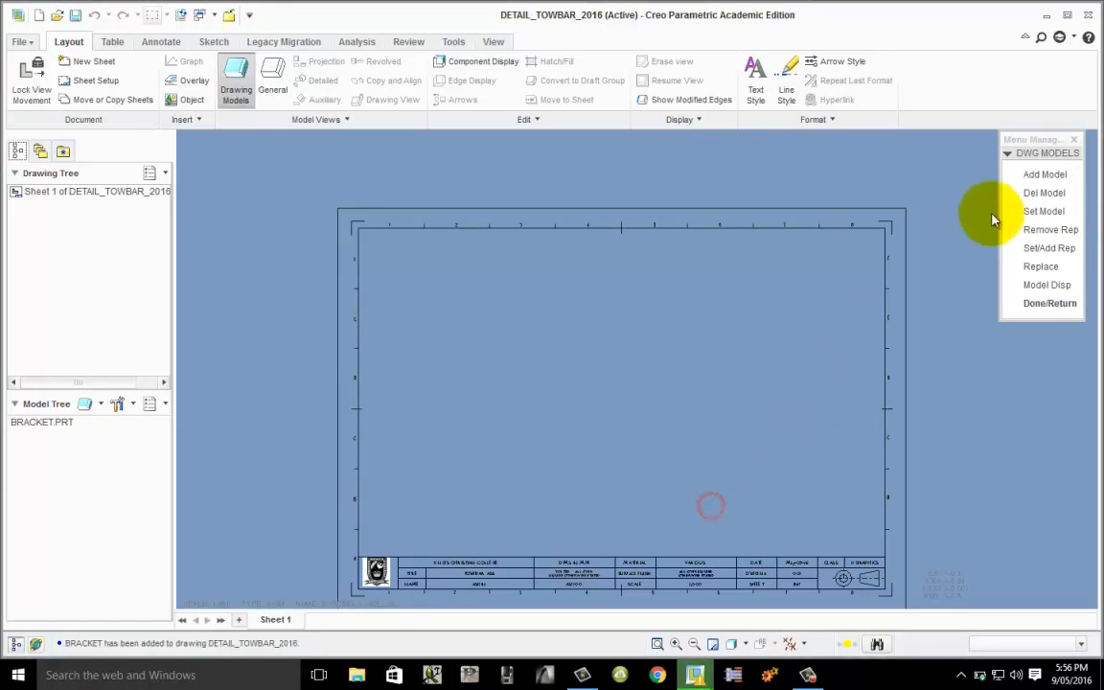
- Add towbar.prt and boltms2015.prt to the drawing models
click(1057, 176)
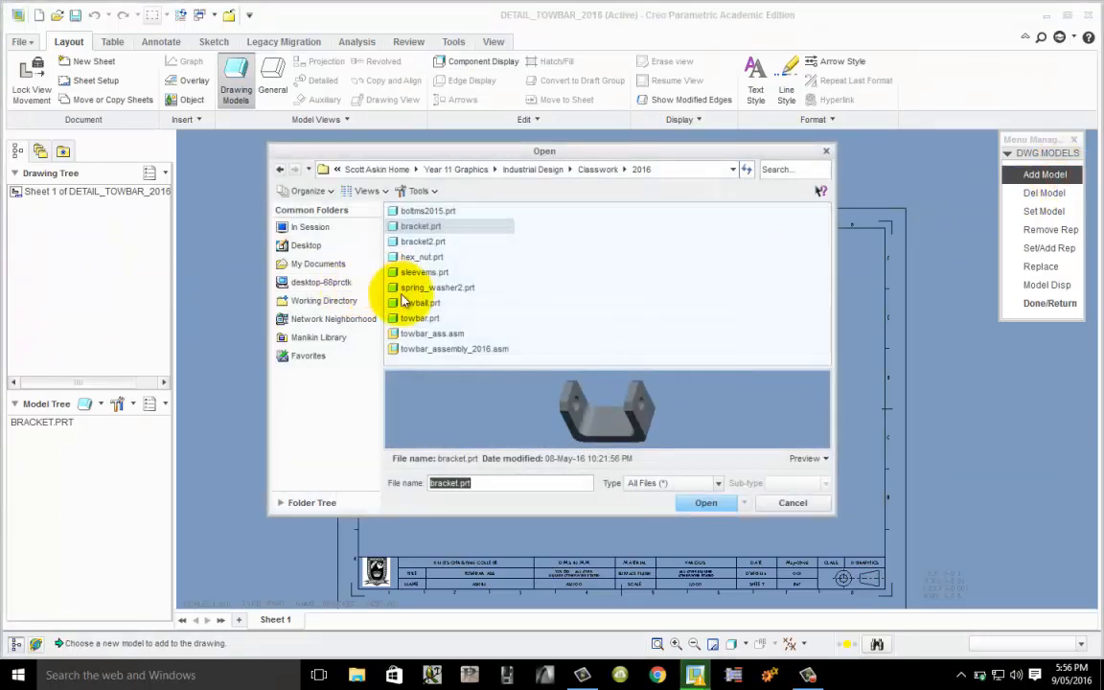
click(420, 318)
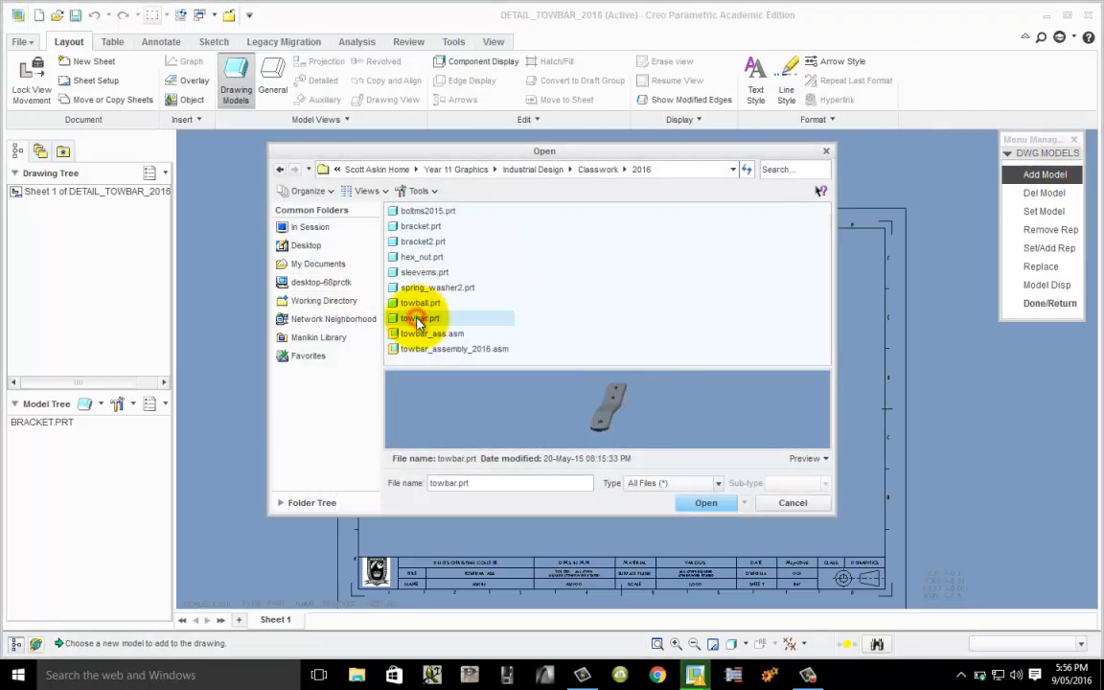
click(709, 503)
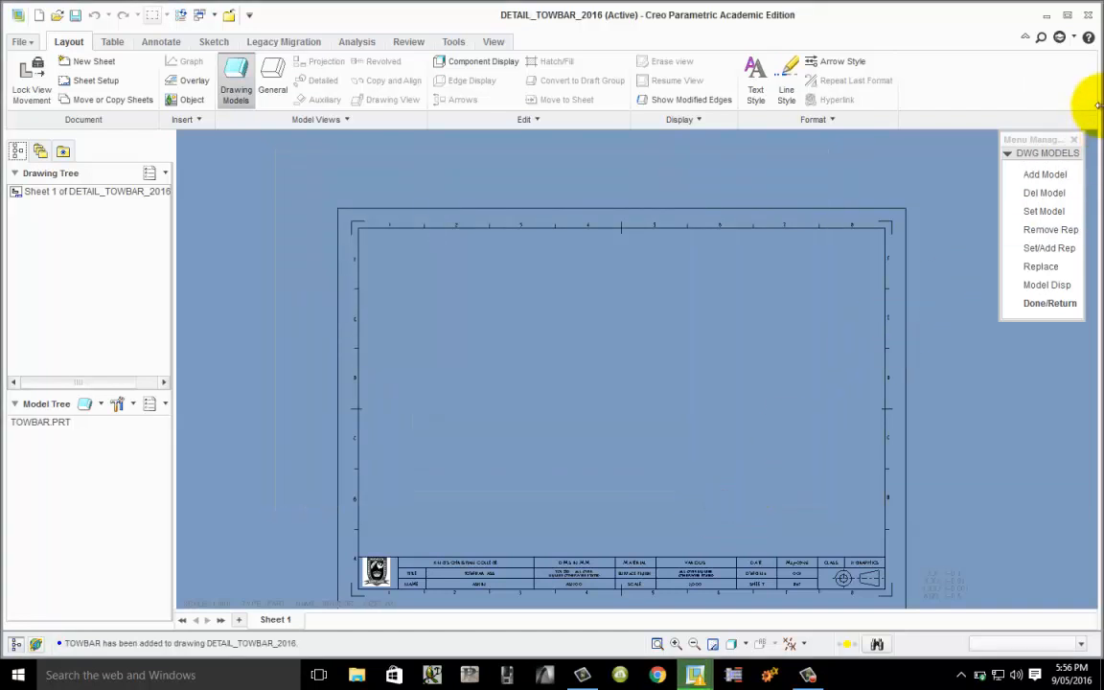
click(1057, 177)
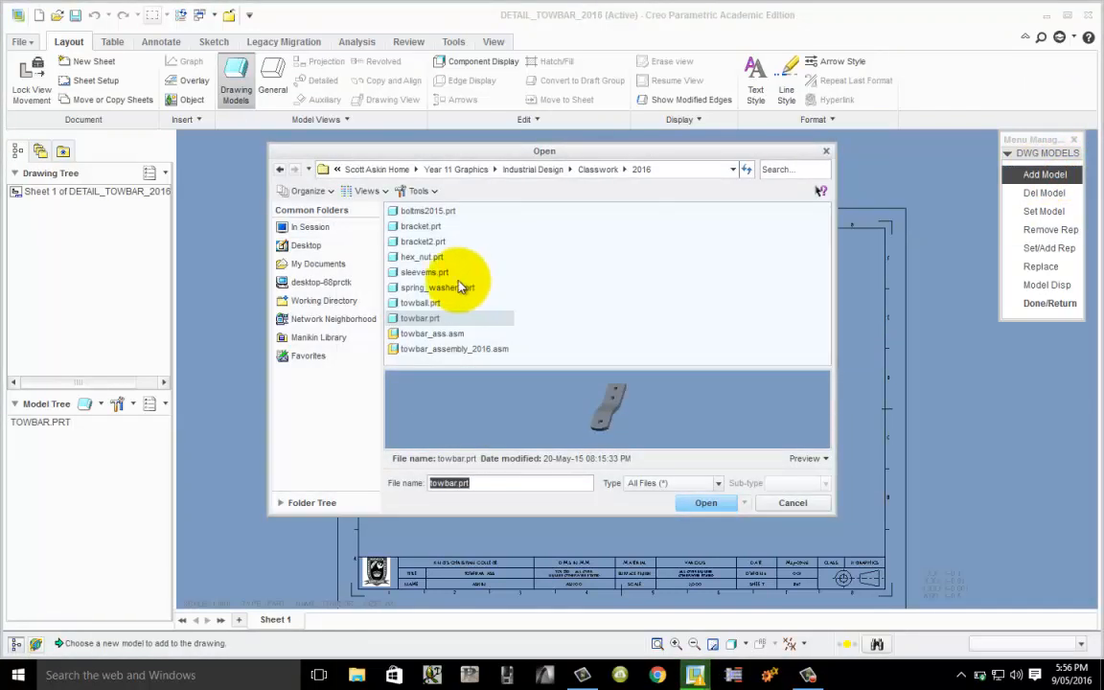
click(427, 212)
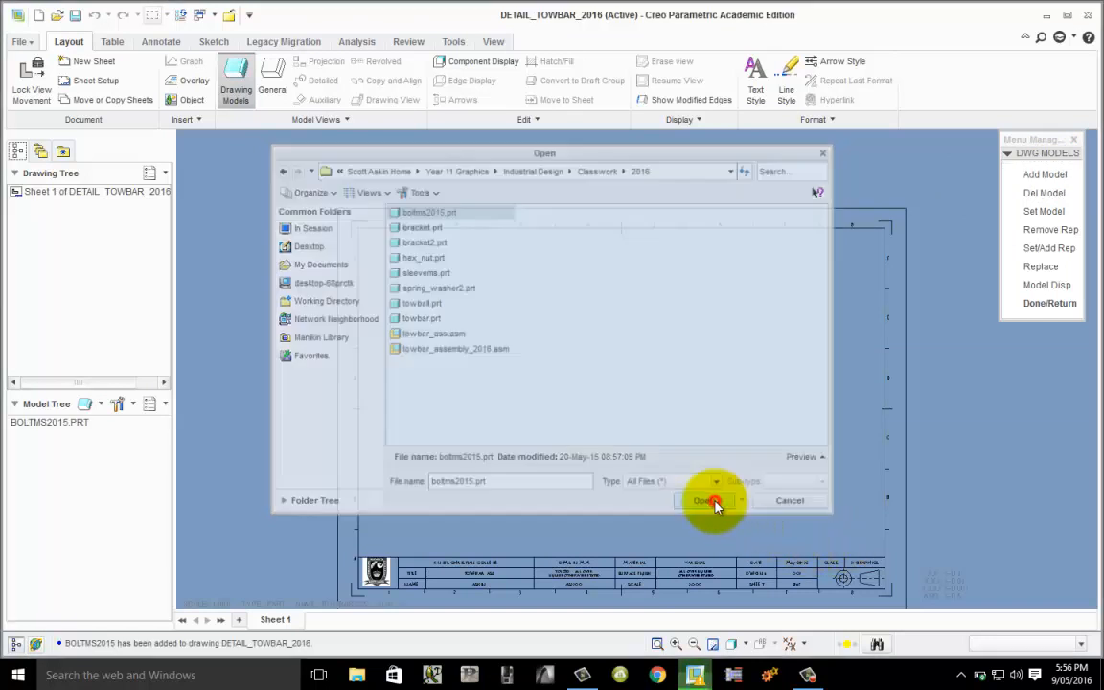
click(709, 504)
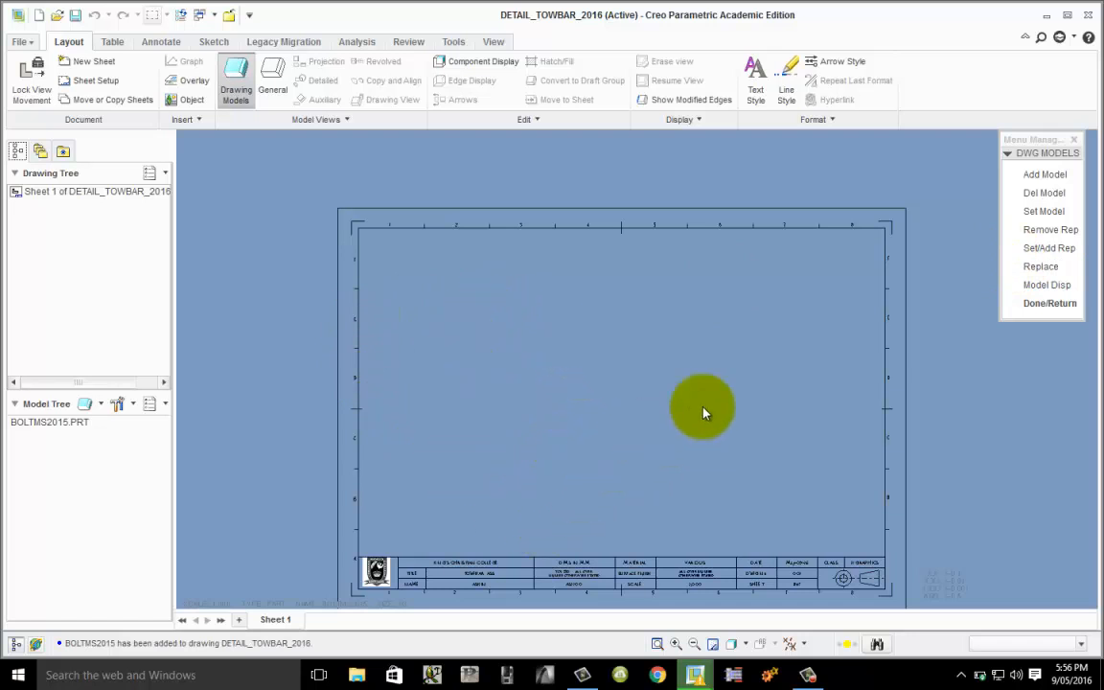
- Set TOWBAR as the active drawing model and finish managing the drawing models
click(1043, 211)
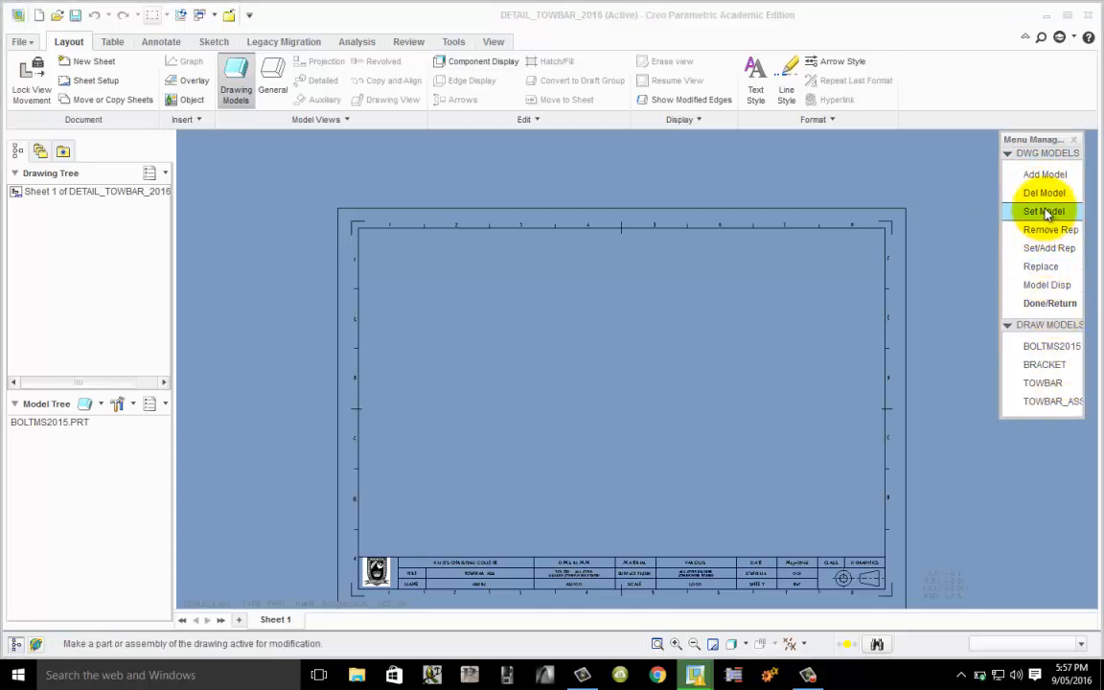
click(1054, 385)
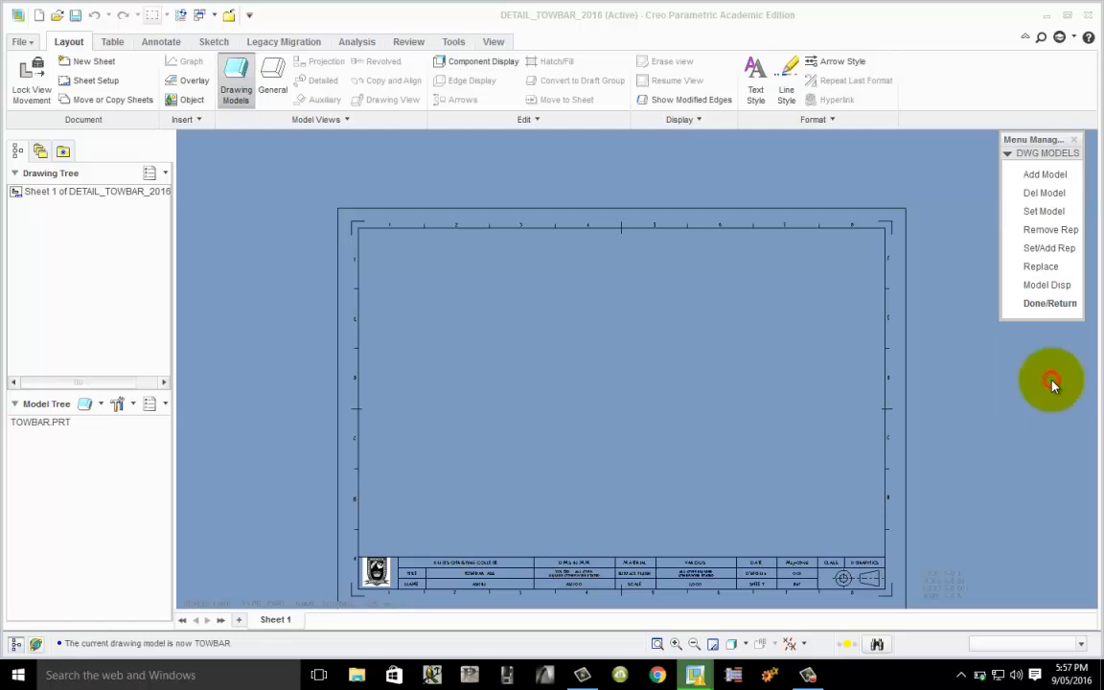
click(1048, 302)
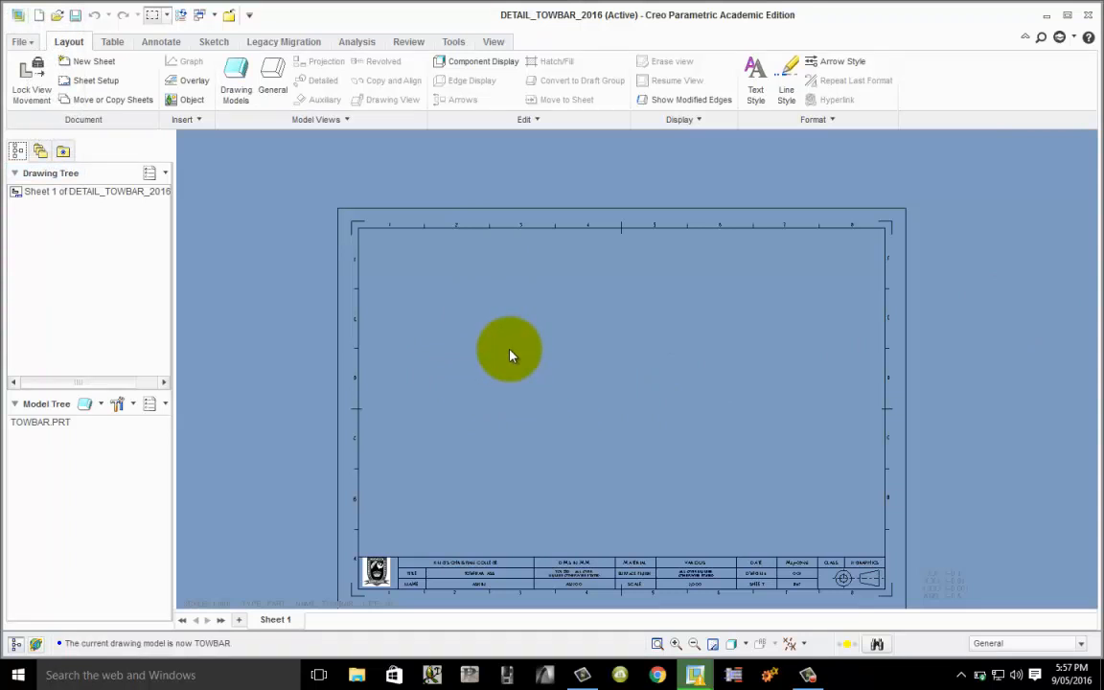
- Place a general view of the towbar with no combined state on the left half of the sheet, using the RIGHT model orientation
click(272, 71)
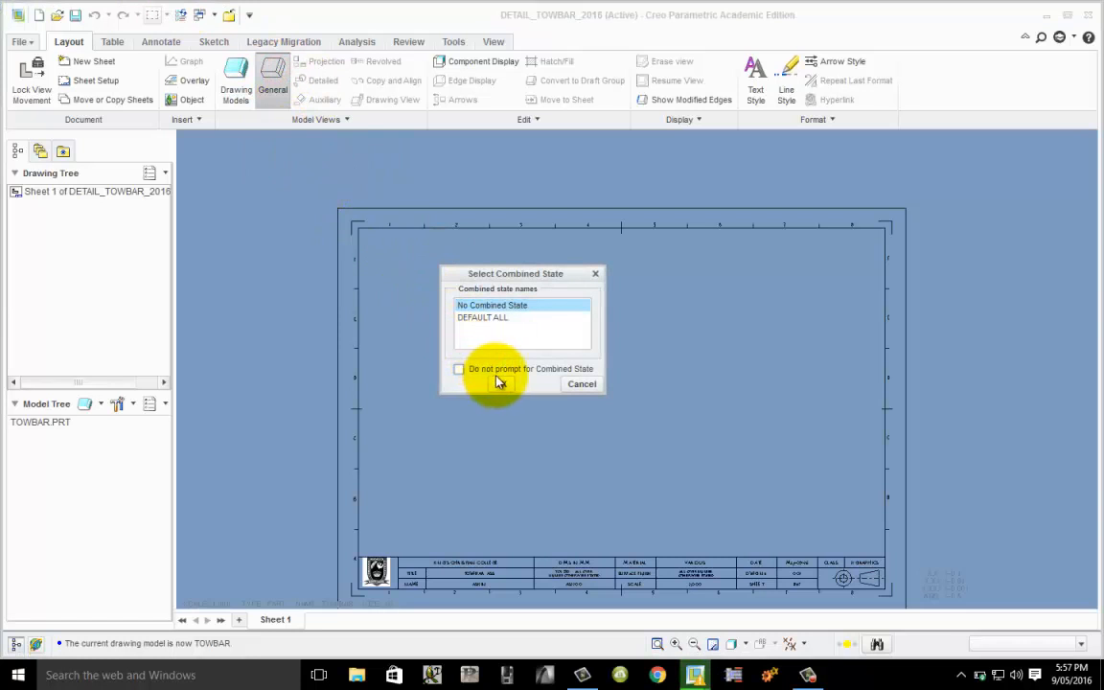
click(498, 384)
click(496, 388)
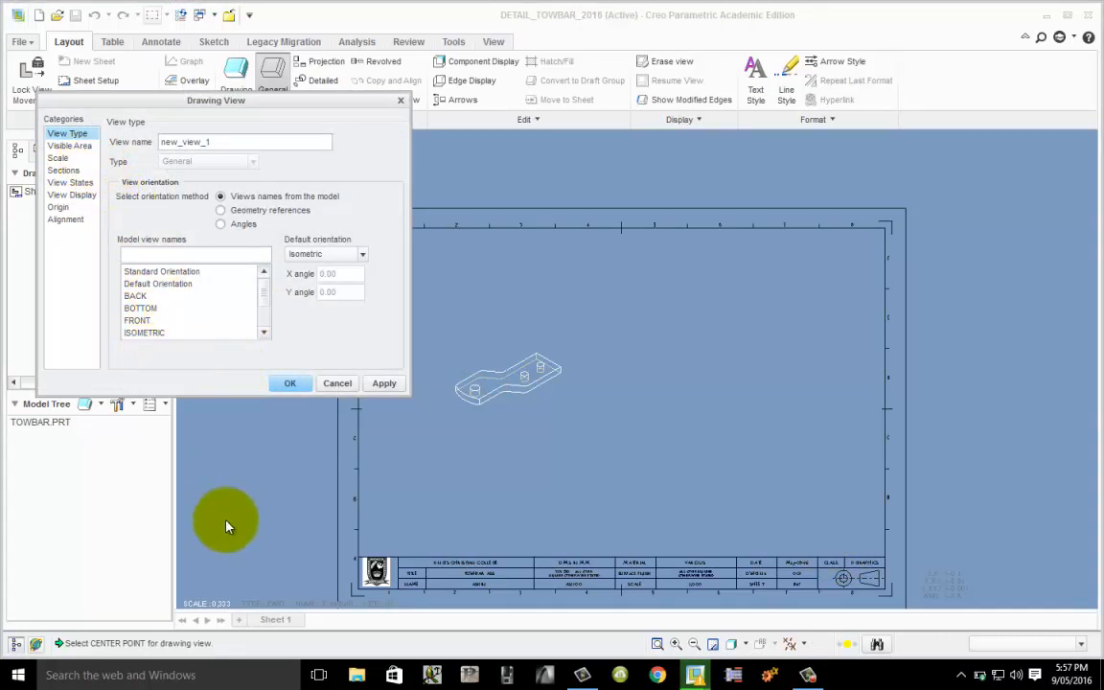
click(140, 320)
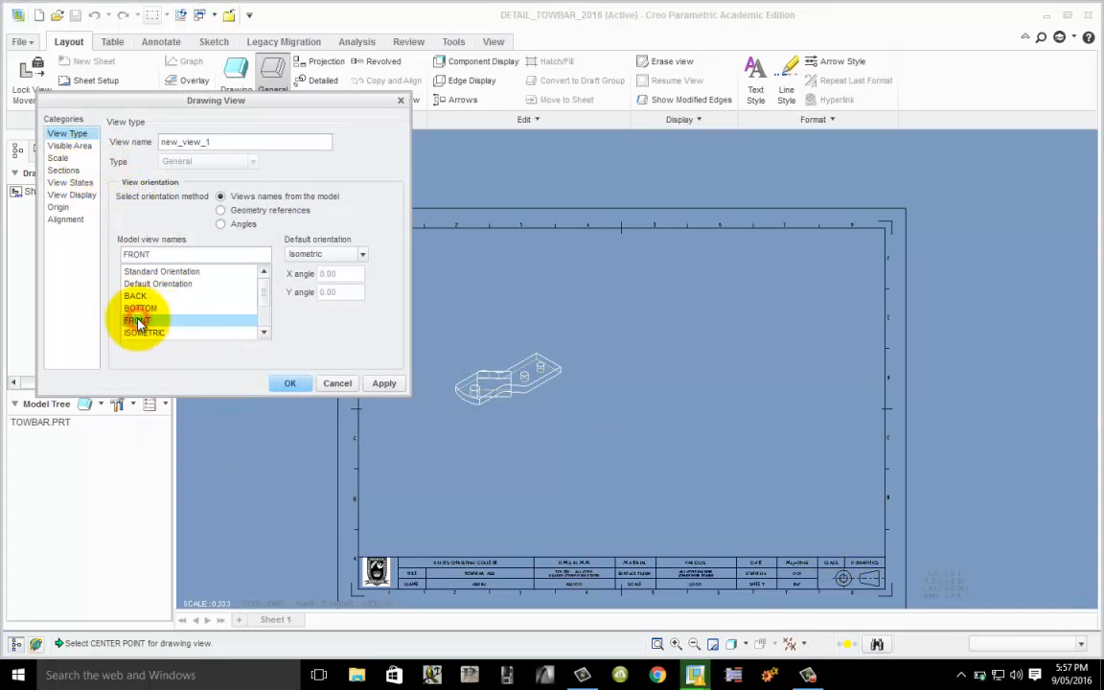
scroll(506, 412, down, 3)
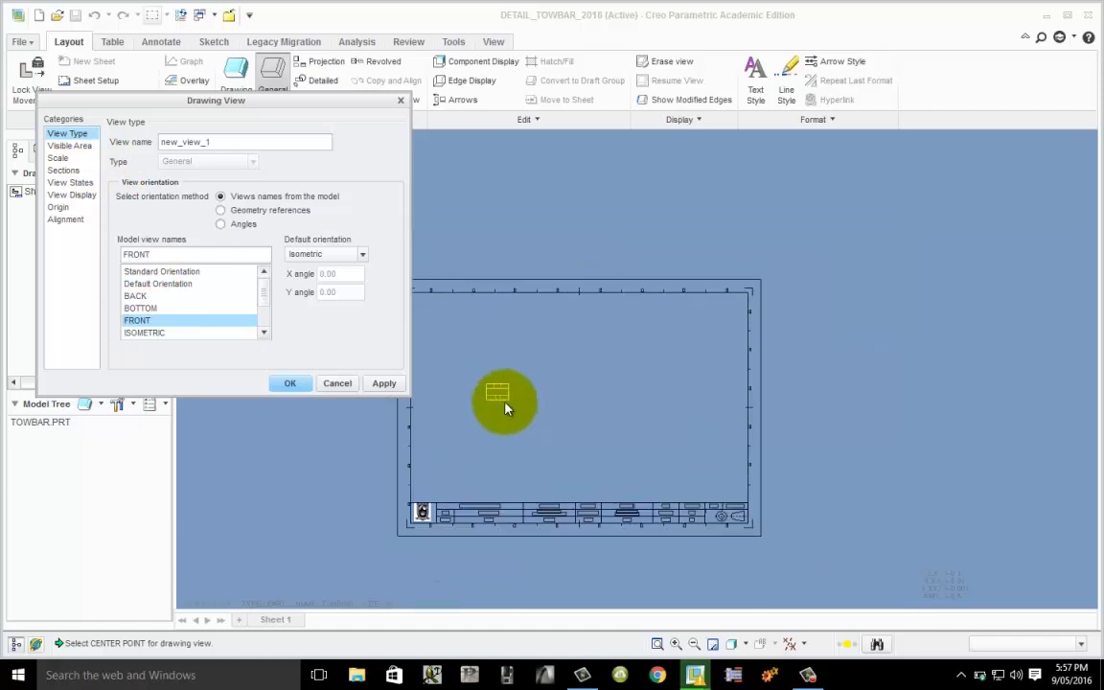
scroll(501, 388, up, 2)
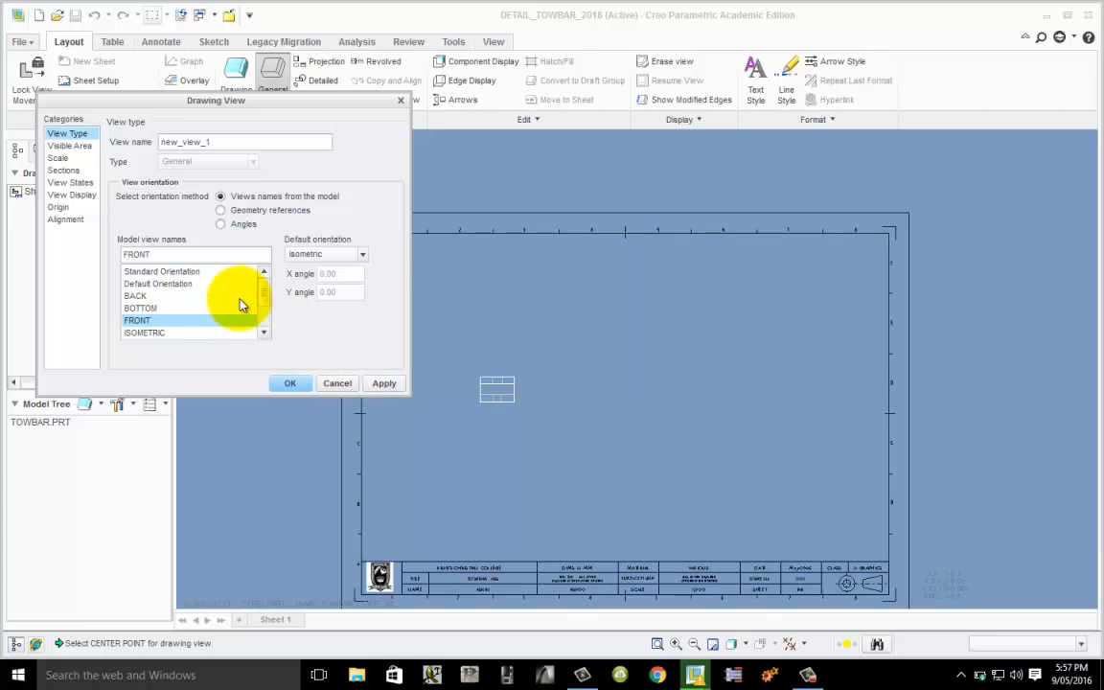
click(265, 302)
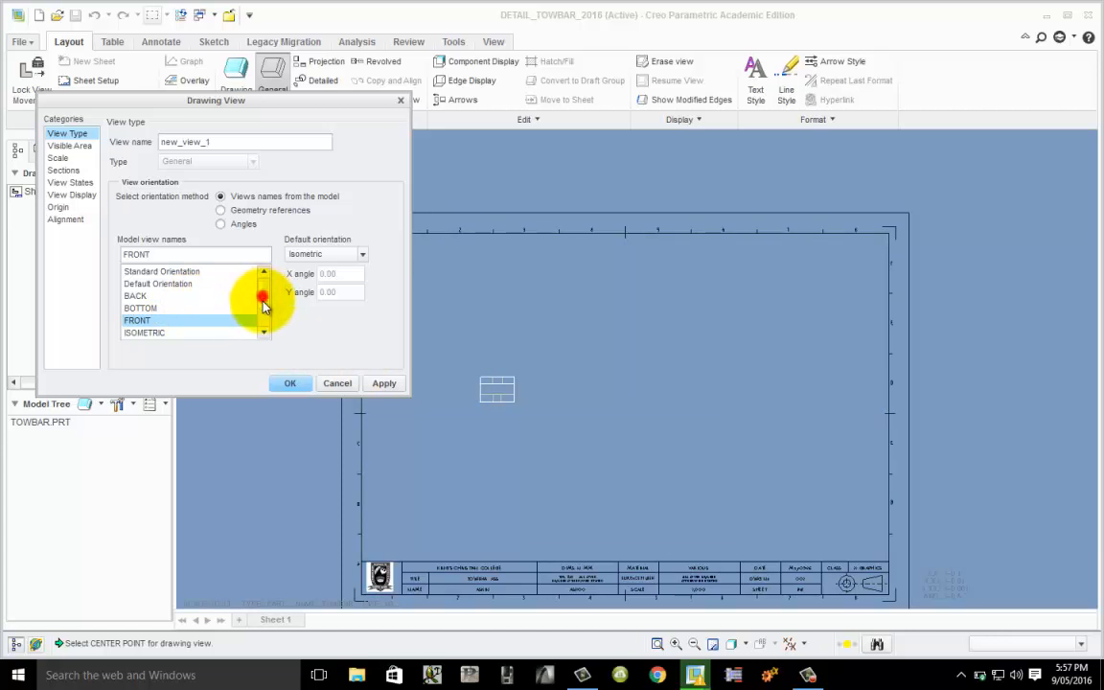
click(152, 322)
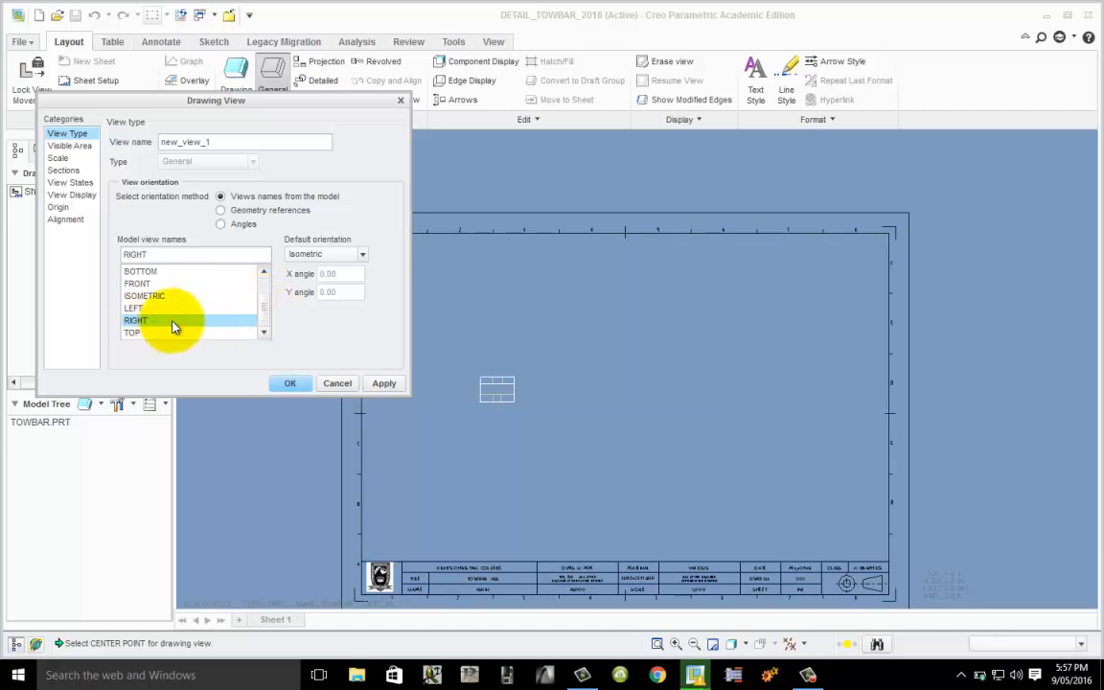
double_click(172, 322)
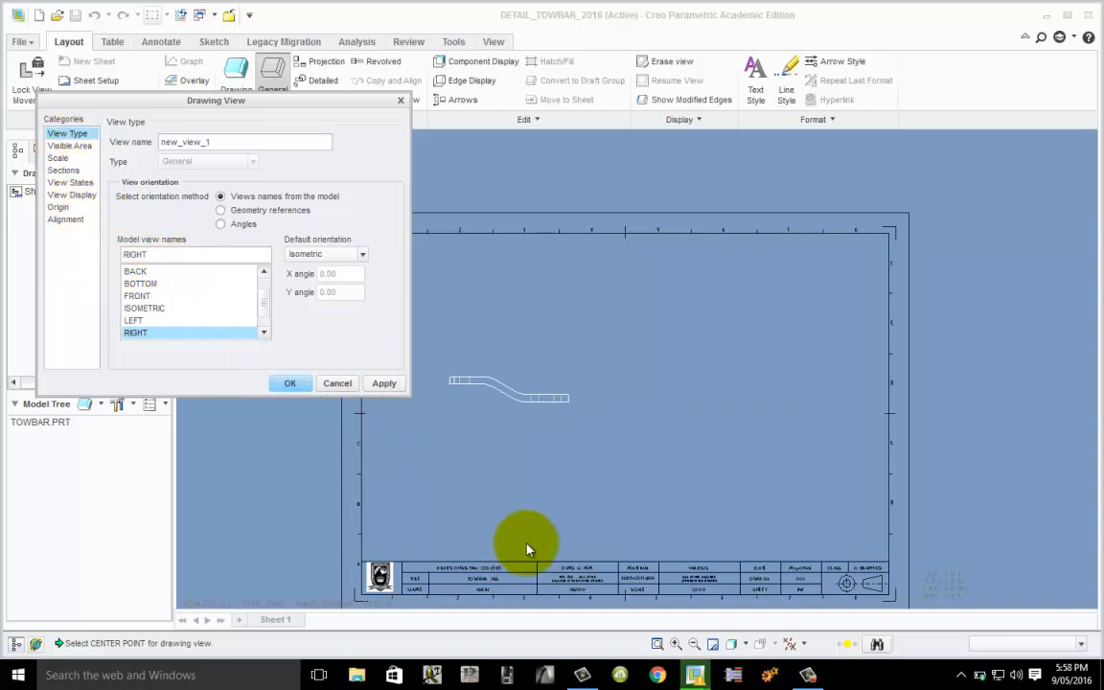
click(336, 384)
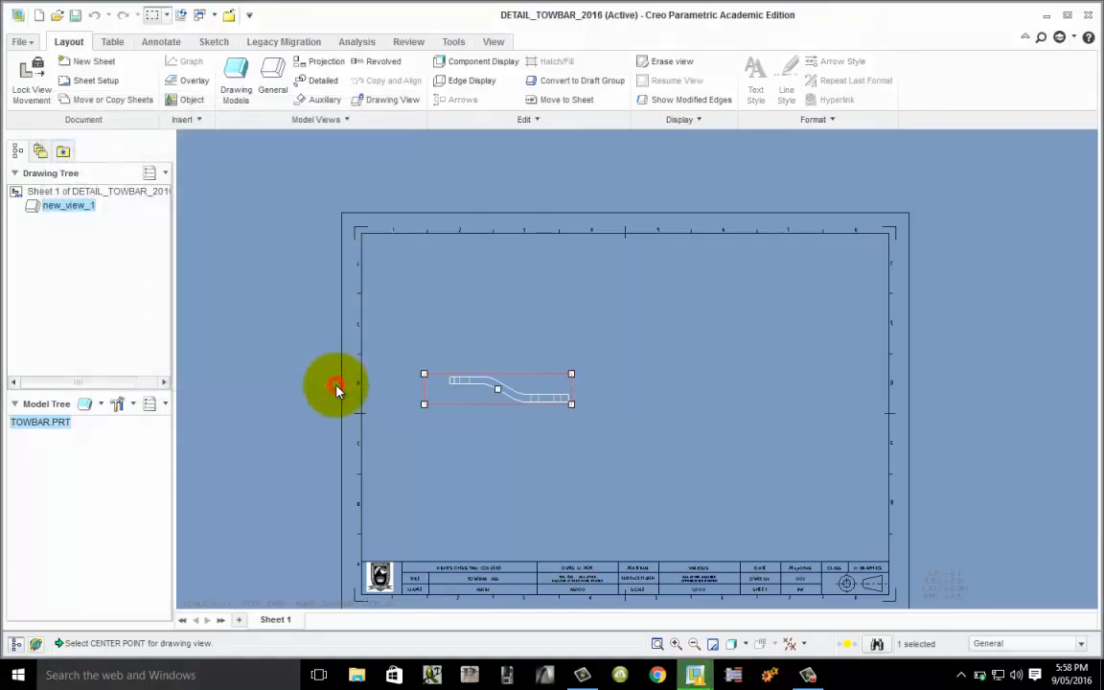
- Move the towbar side view down towards the title block and insert a projected top view above it
drag(496, 391, 493, 460)
click(495, 458)
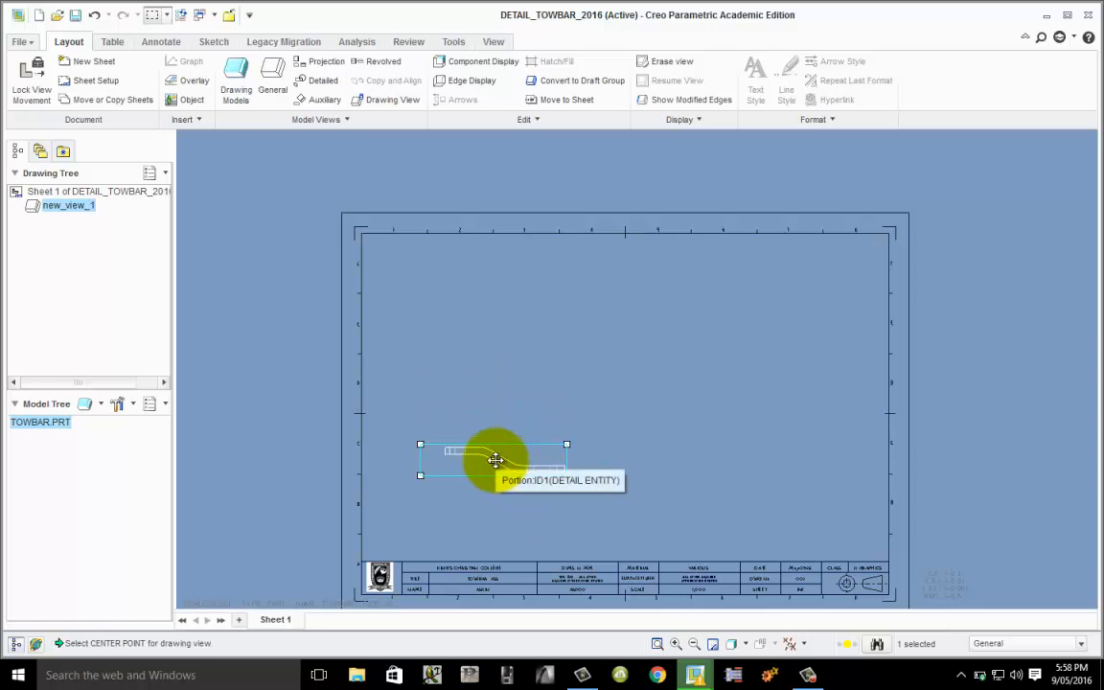
right_click(495, 460)
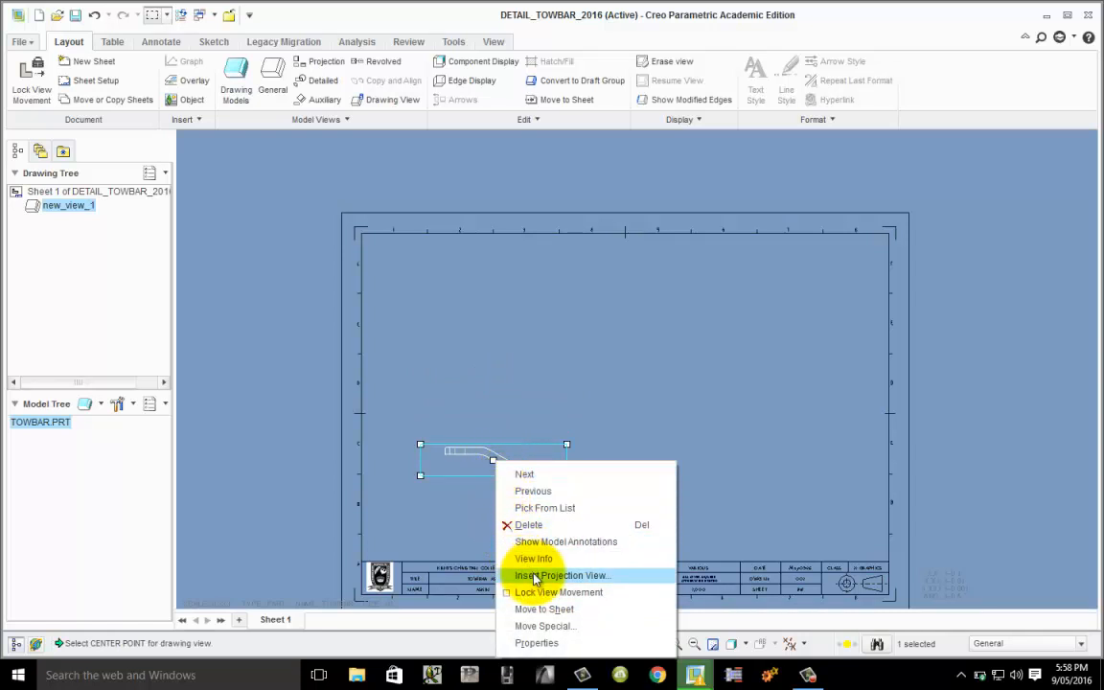
click(536, 575)
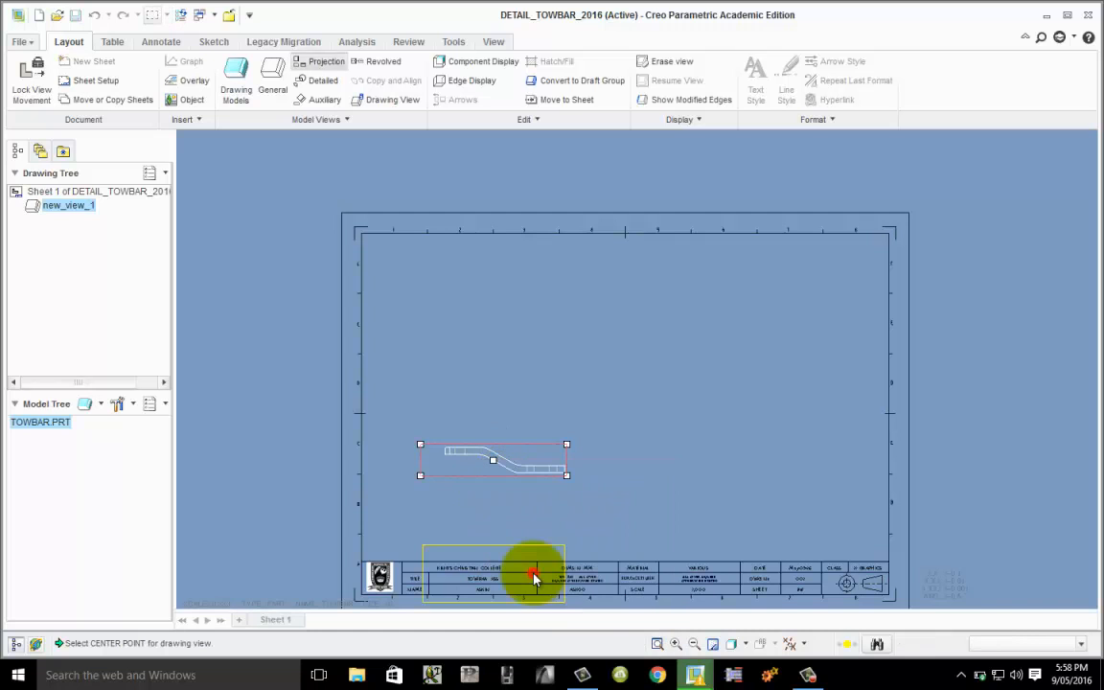
click(538, 369)
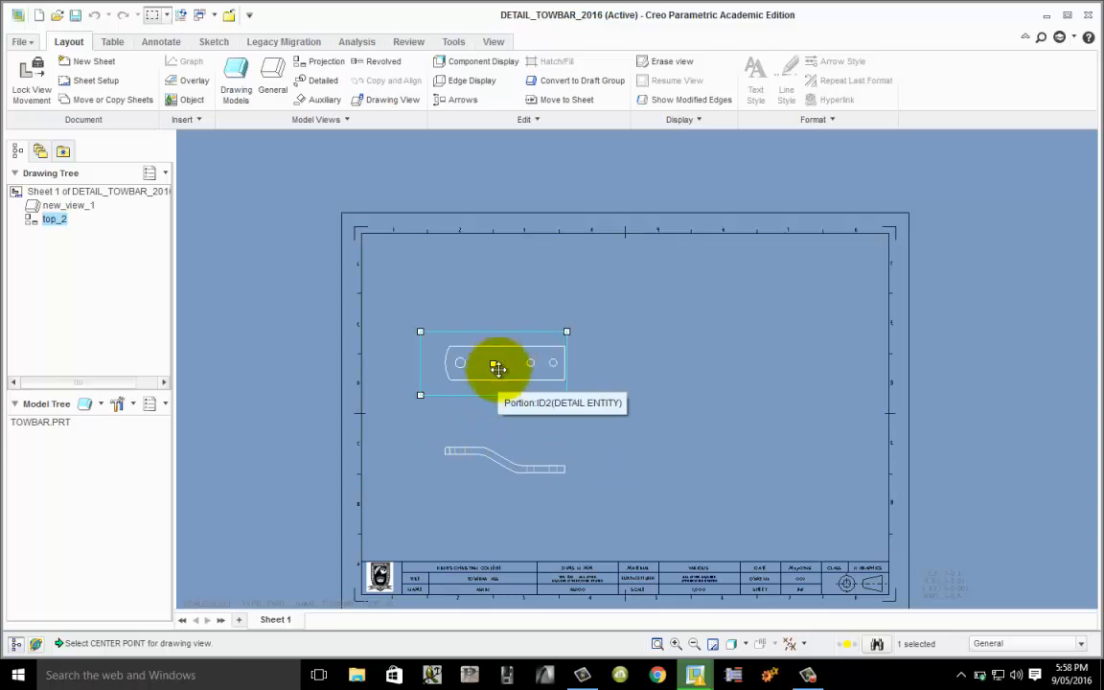
- Give the towbar side view a custom scale of 0.5 and finish editing the view
click(479, 455)
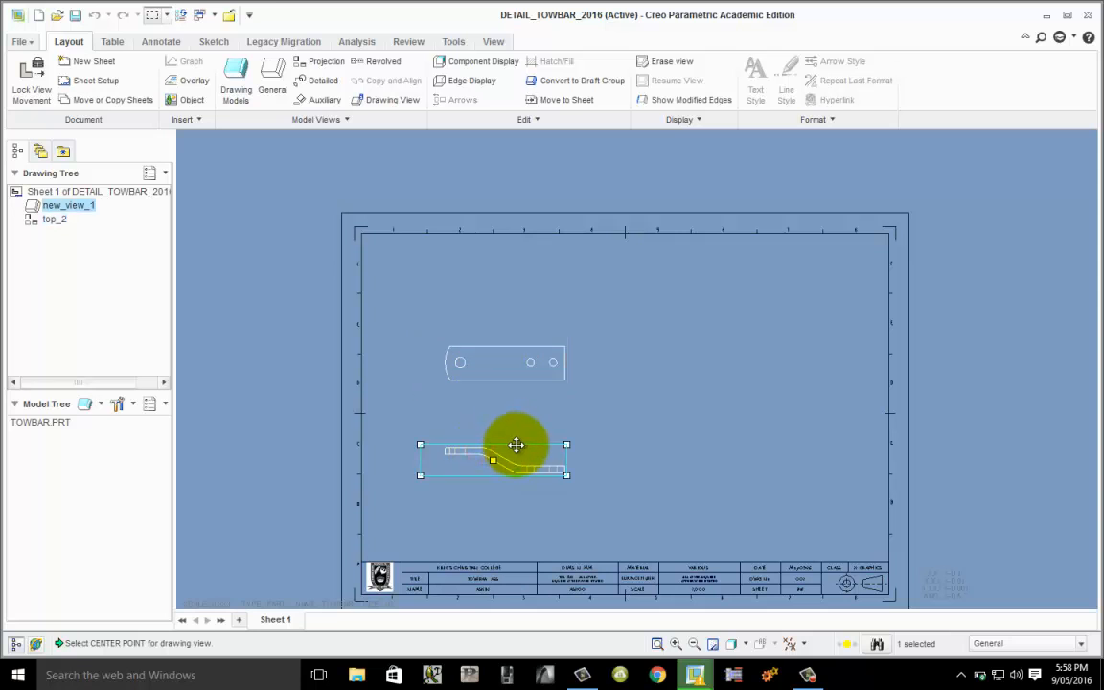
double_click(515, 445)
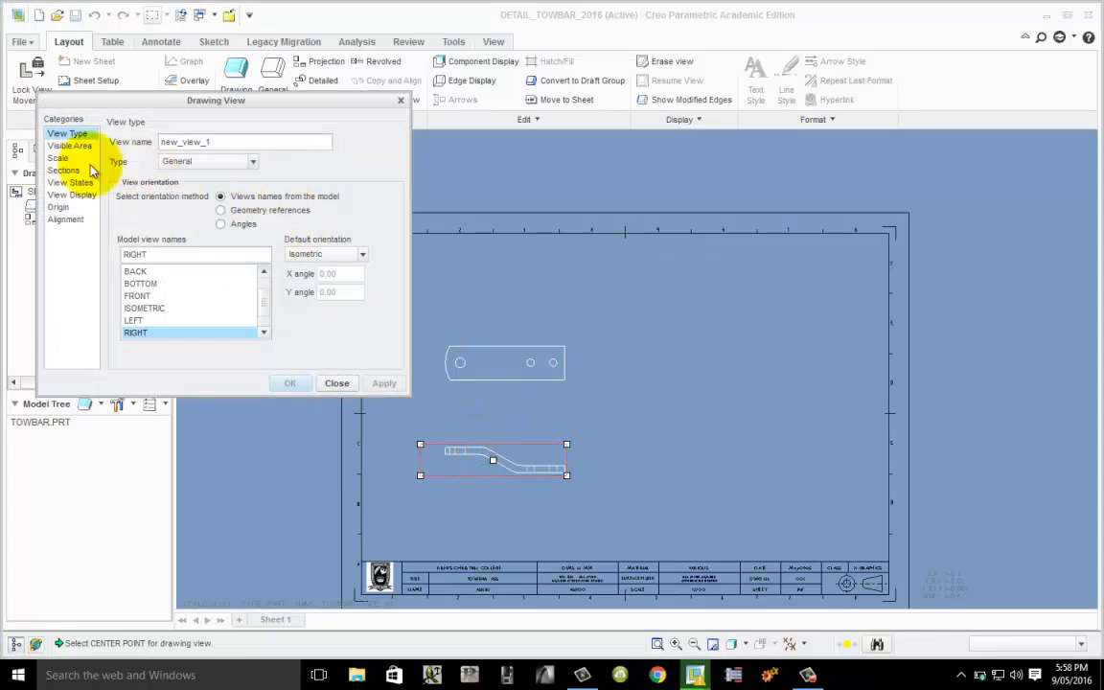
click(61, 158)
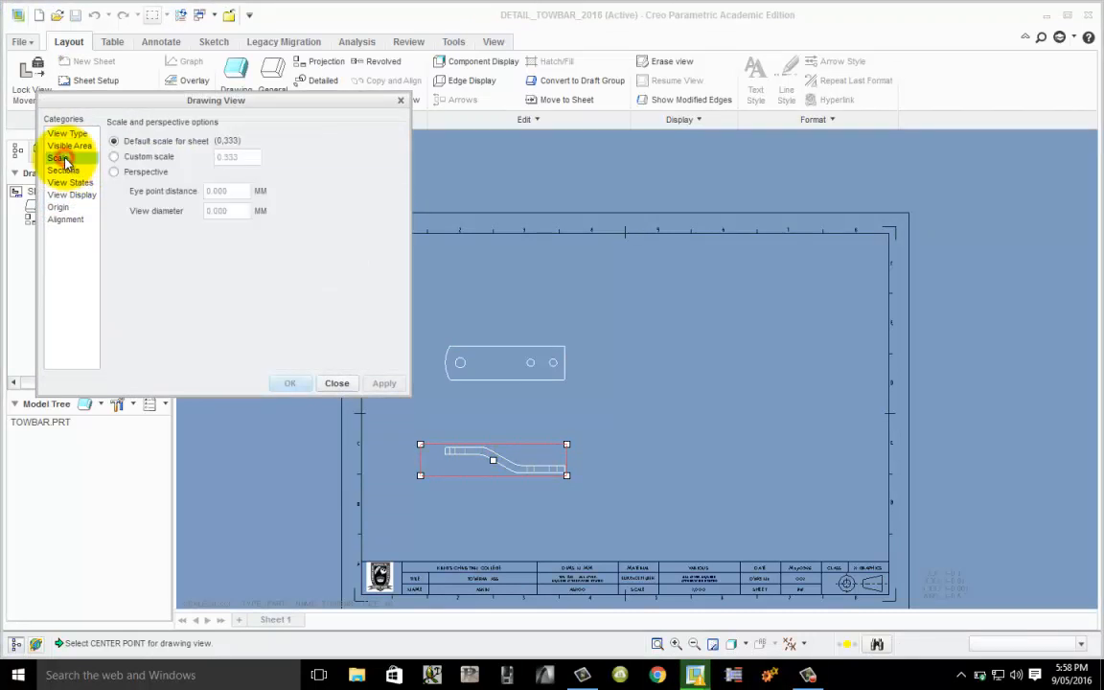
click(116, 157)
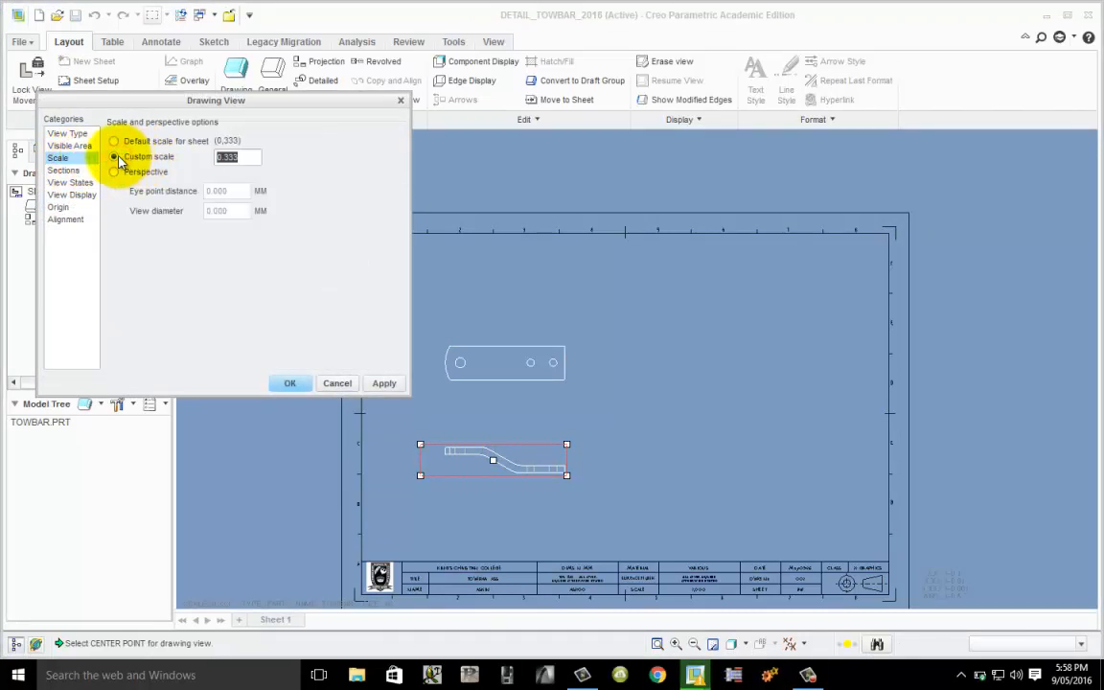
key(BackSpace)
text(.5)
key(Return)
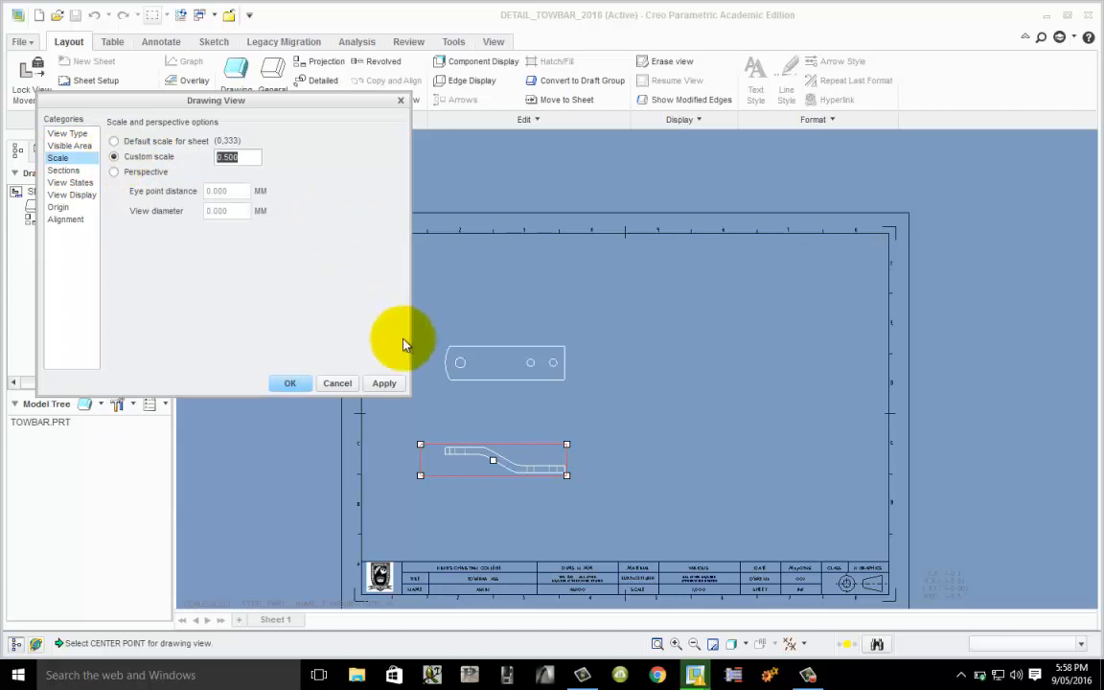
click(383, 382)
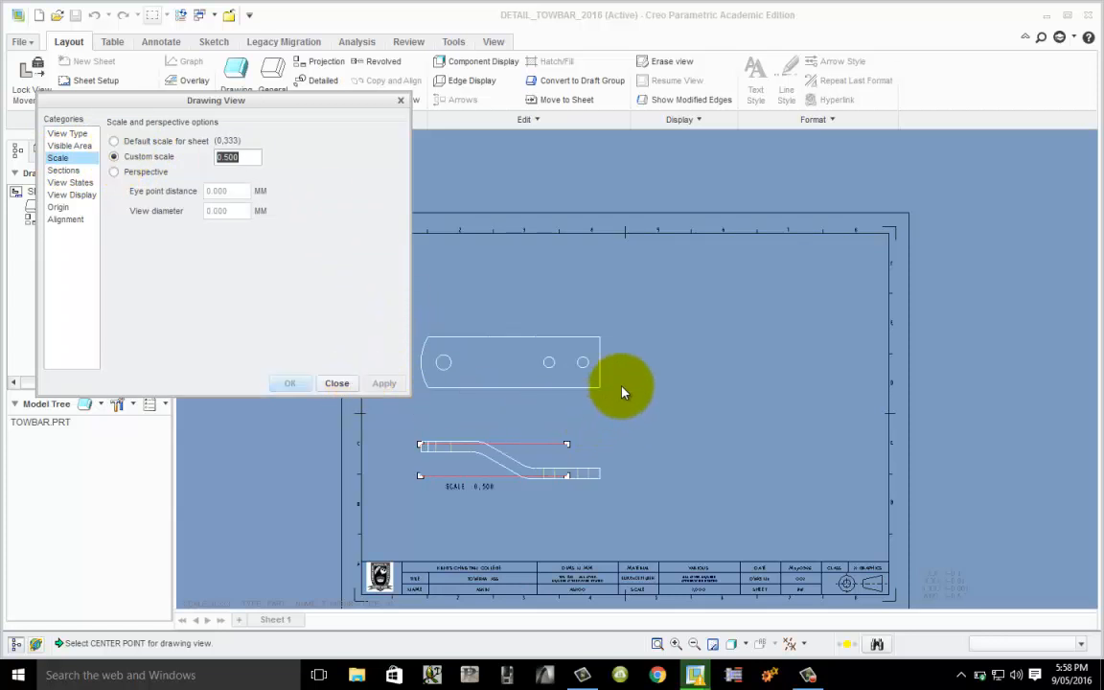
click(340, 384)
scroll(492, 394, down, 4)
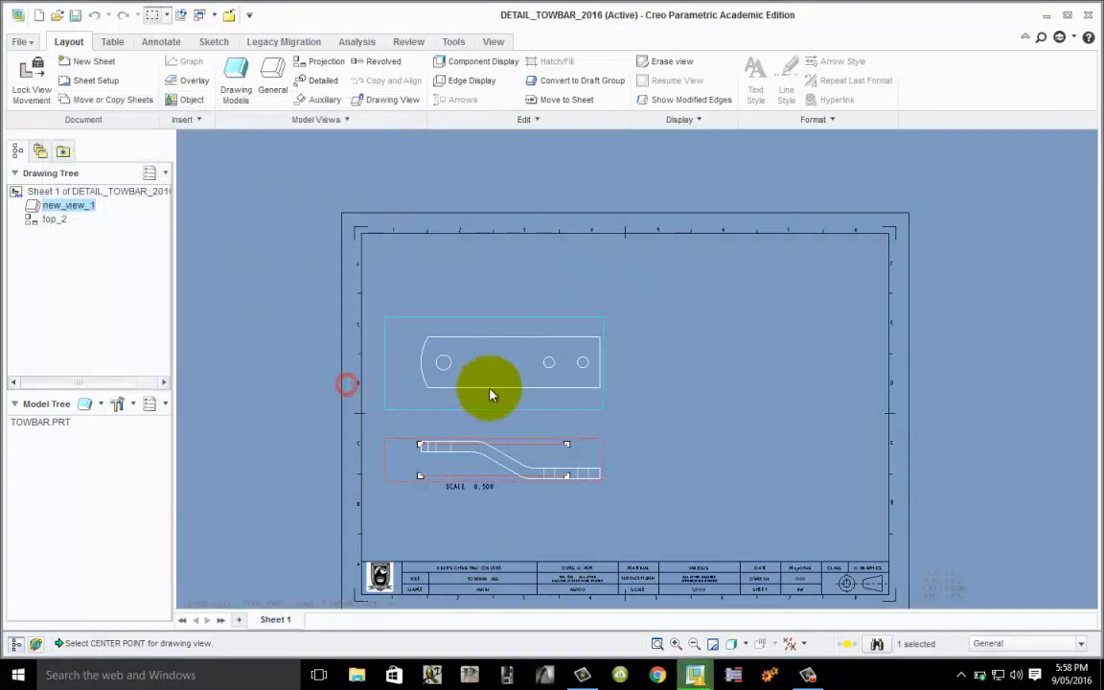
scroll(660, 463, up, 3)
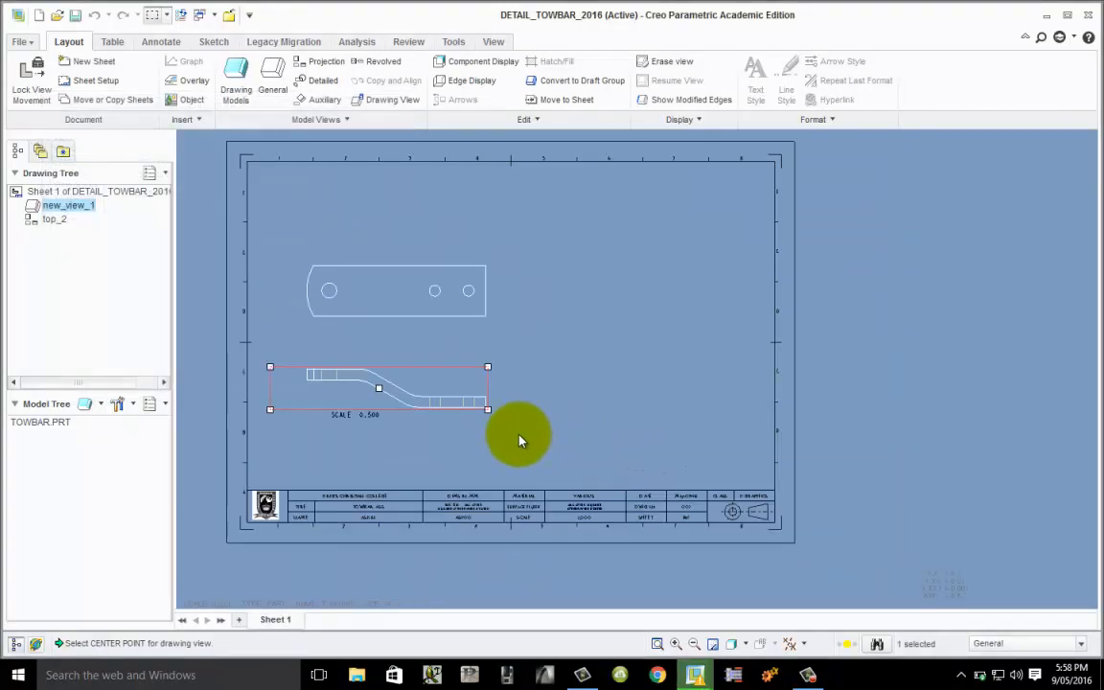
click(561, 276)
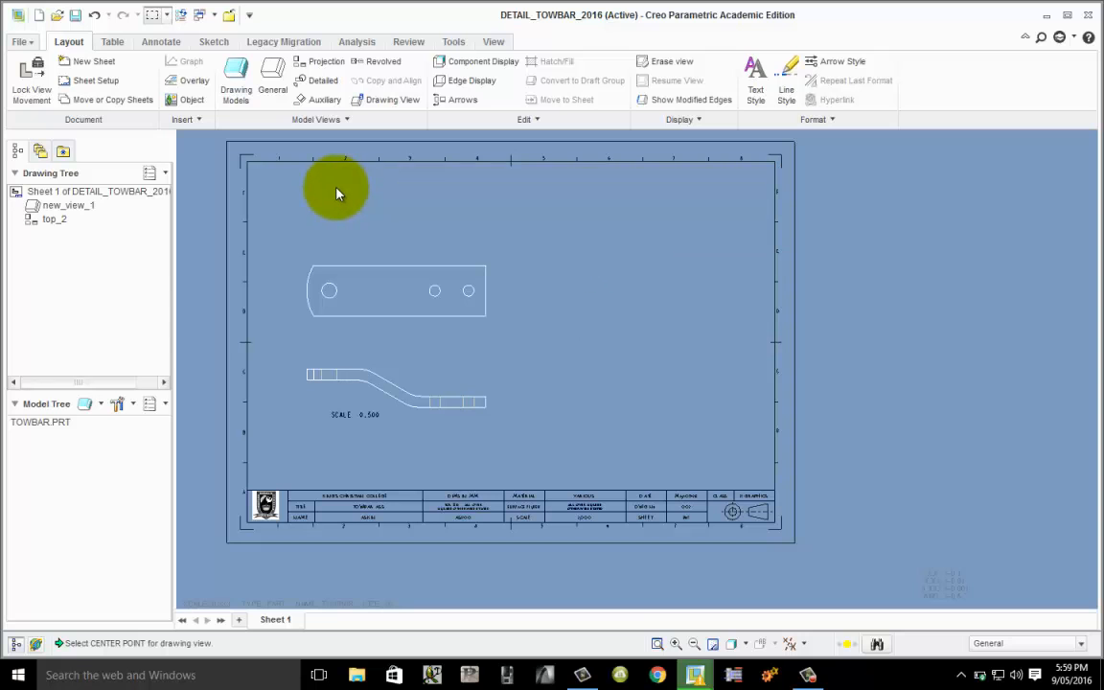
- Set BRACKET as the active drawing model
click(236, 84)
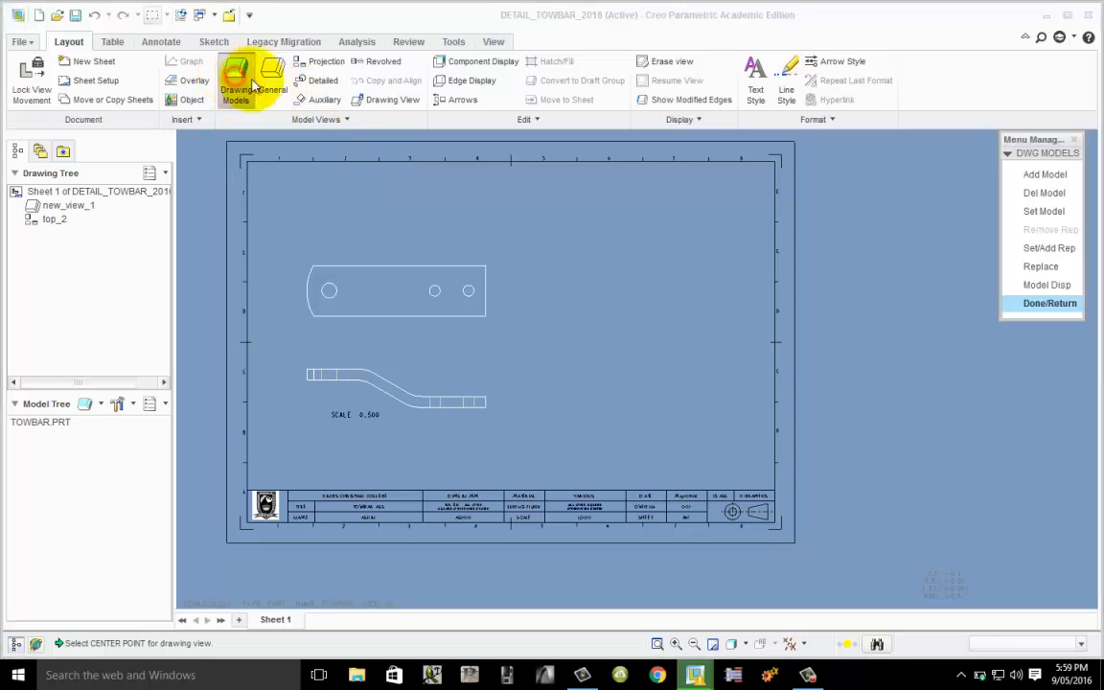
click(1035, 211)
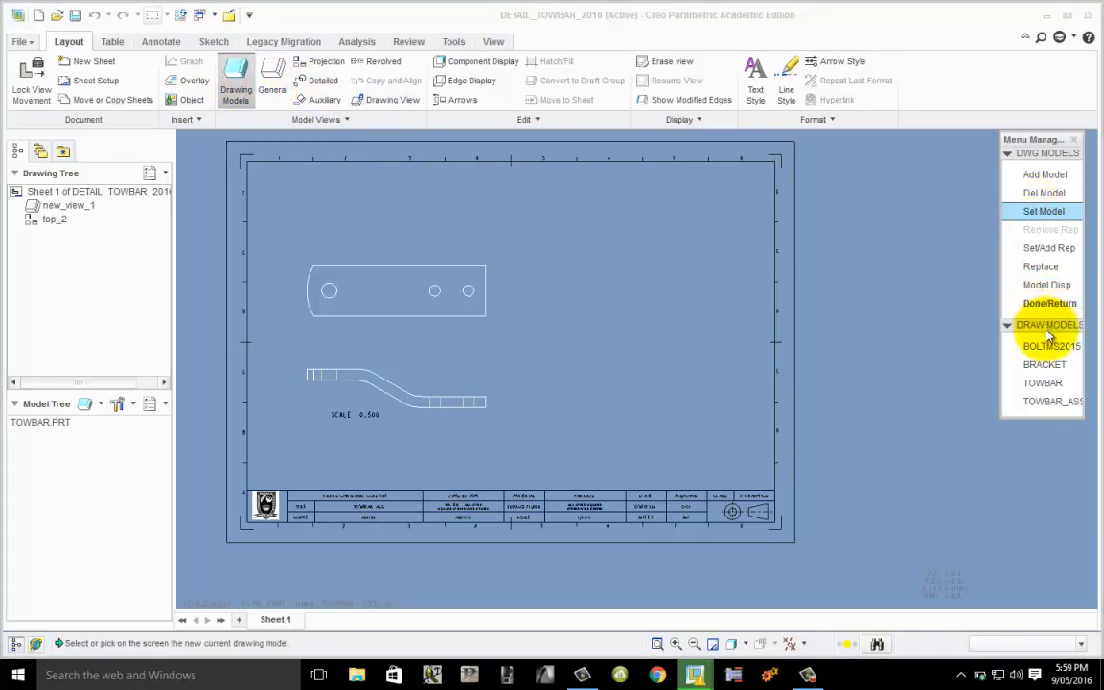
click(1044, 364)
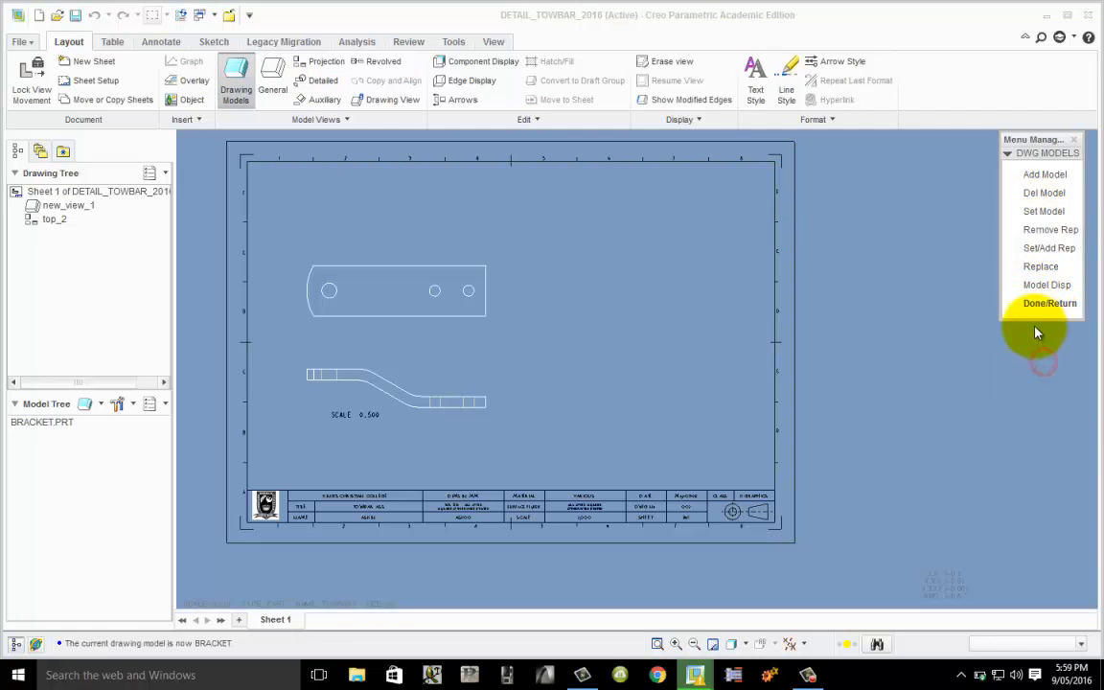
click(1050, 304)
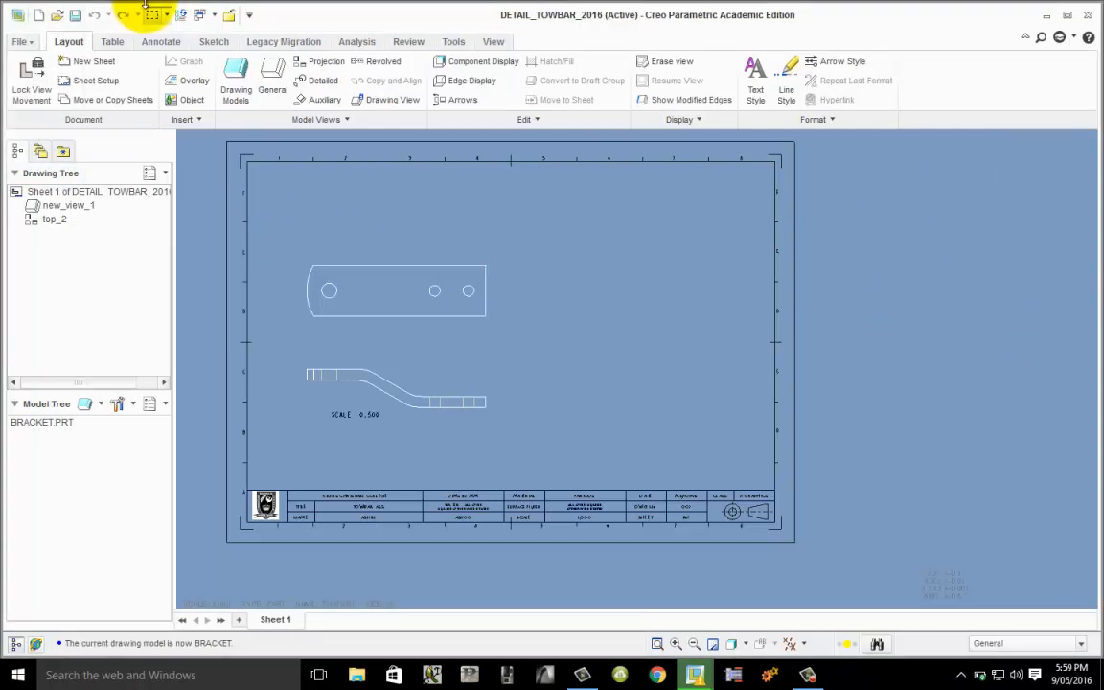
- Place a general view of the bracket with no combined state to the right of the towbar's top view, using the FRONT orientation
click(272, 75)
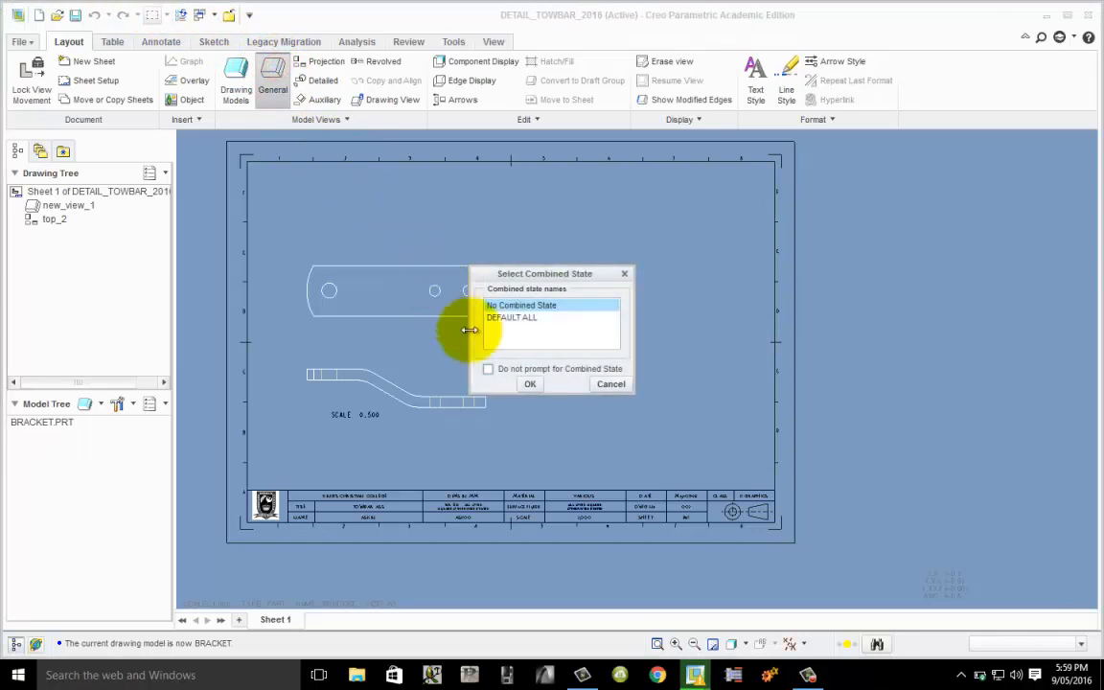
click(530, 383)
click(646, 283)
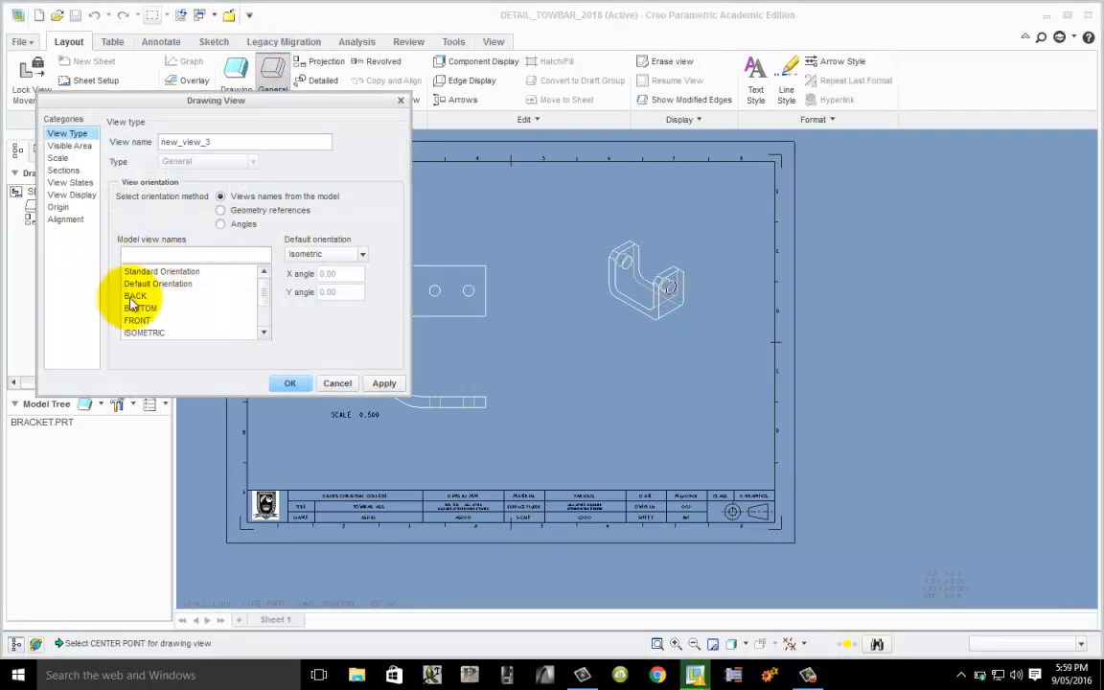
click(139, 320)
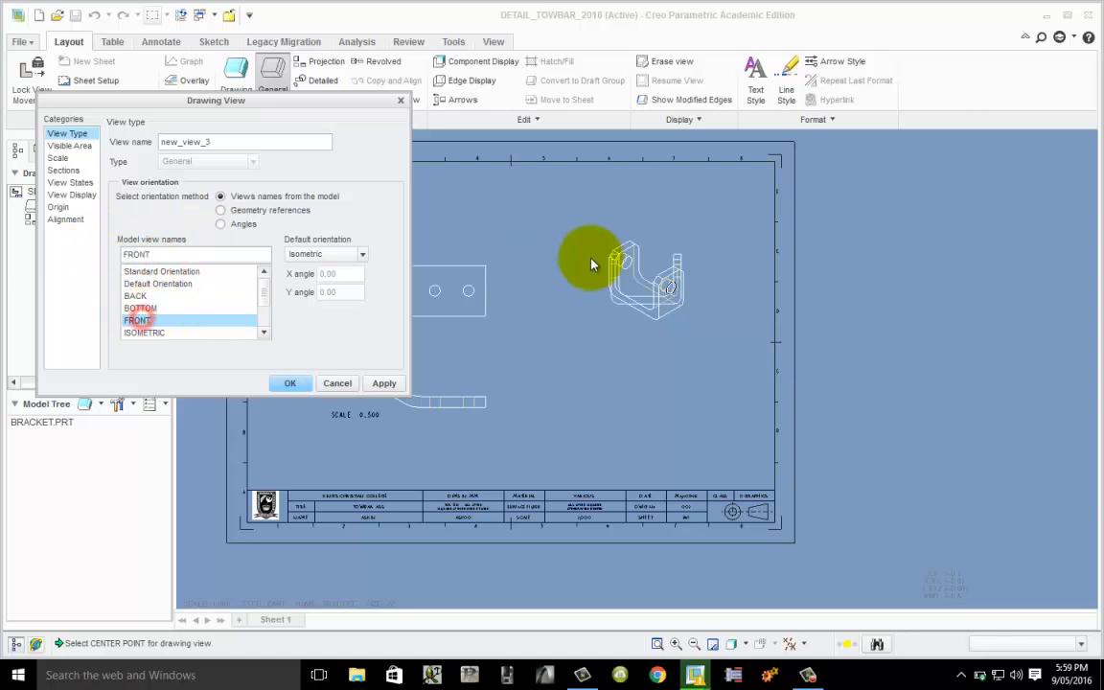
scroll(632, 263, down, 2)
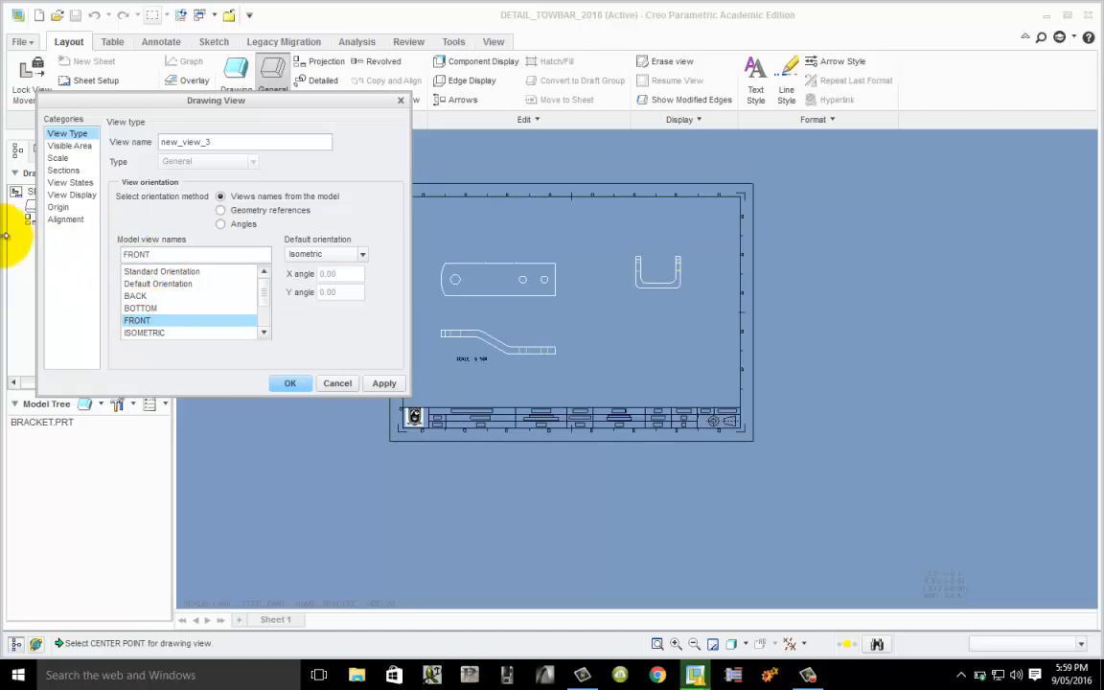
- Give the bracket's front view a custom scale of 0.5 and finish defining the view
click(61, 158)
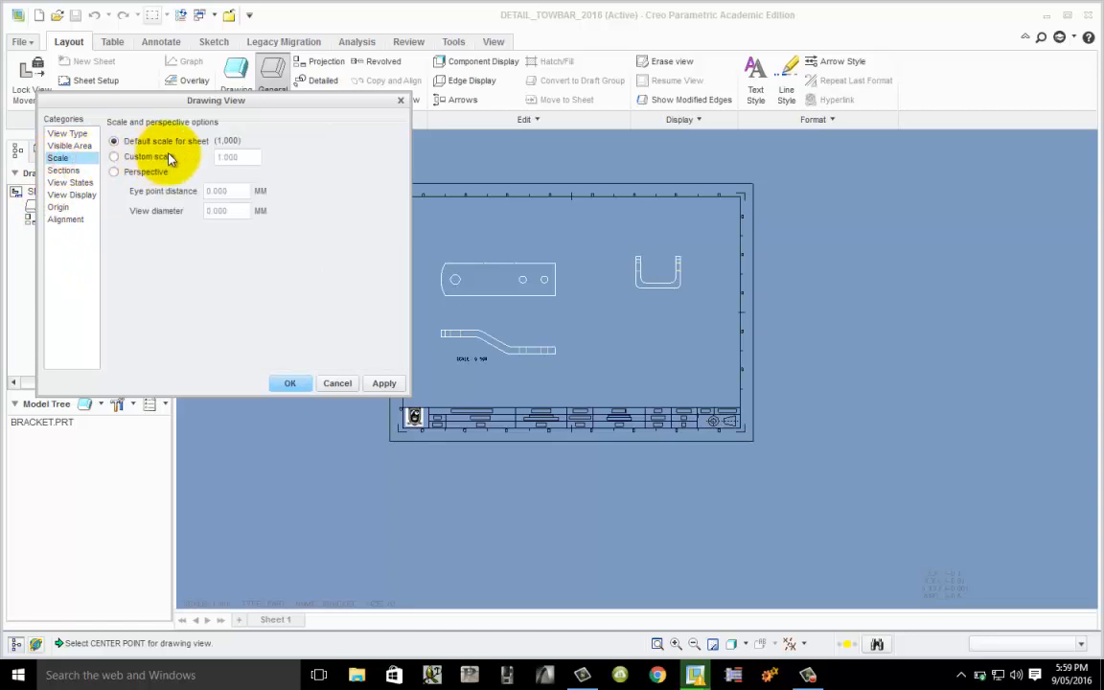
click(114, 158)
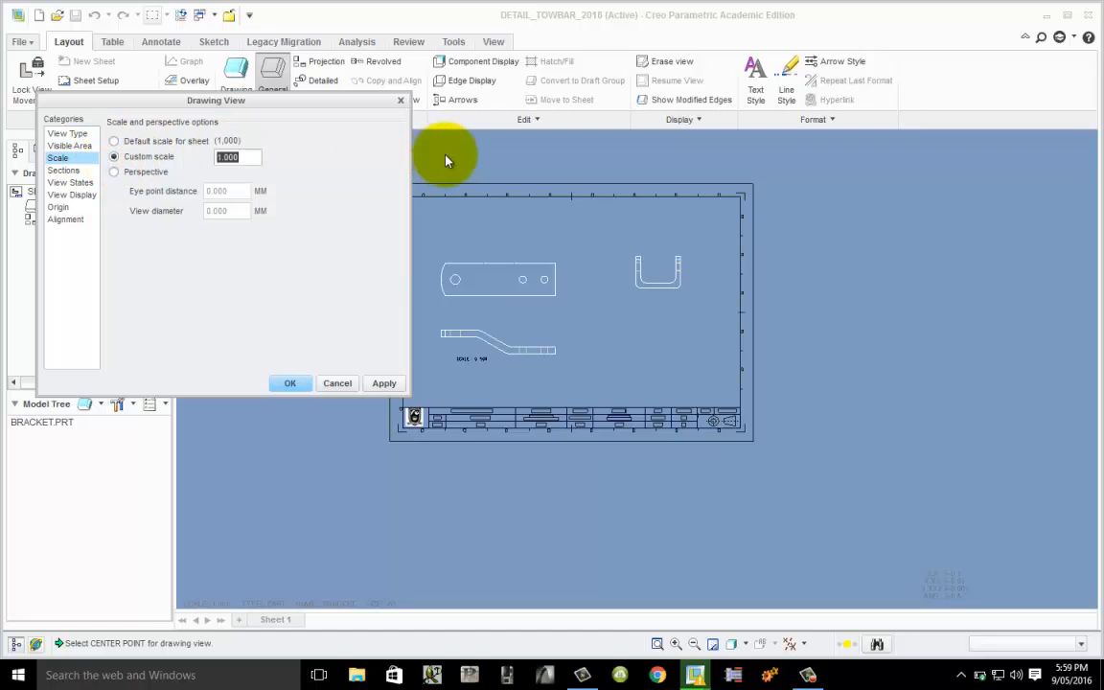
key(BackSpace)
text(0.5)
key(Return)
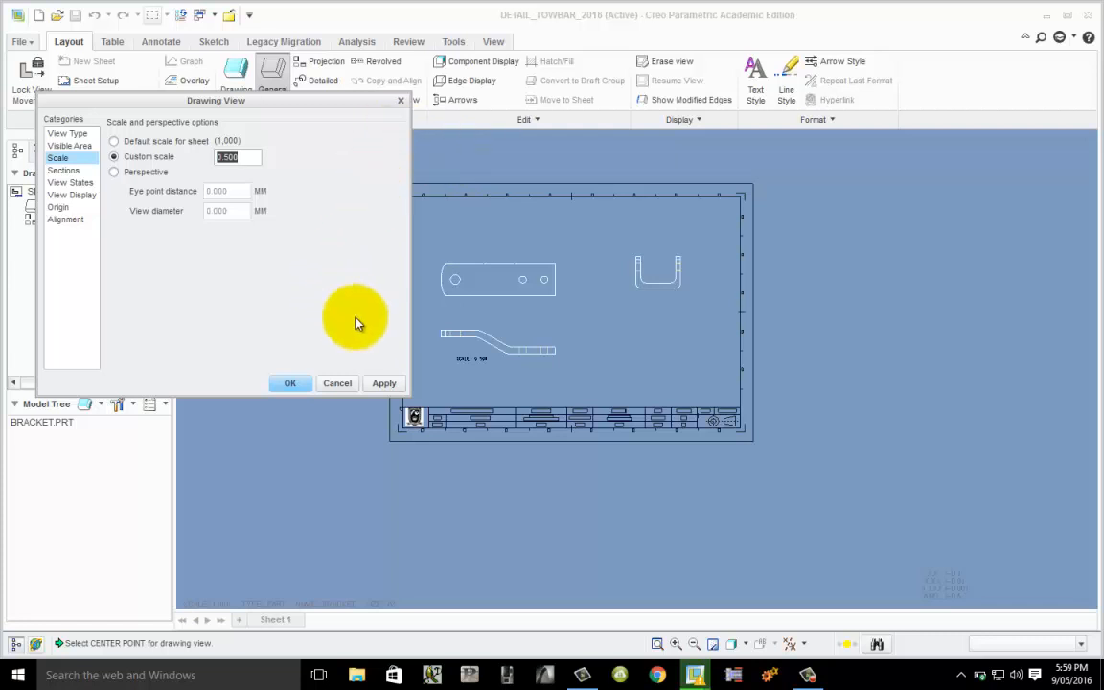
click(375, 382)
click(336, 382)
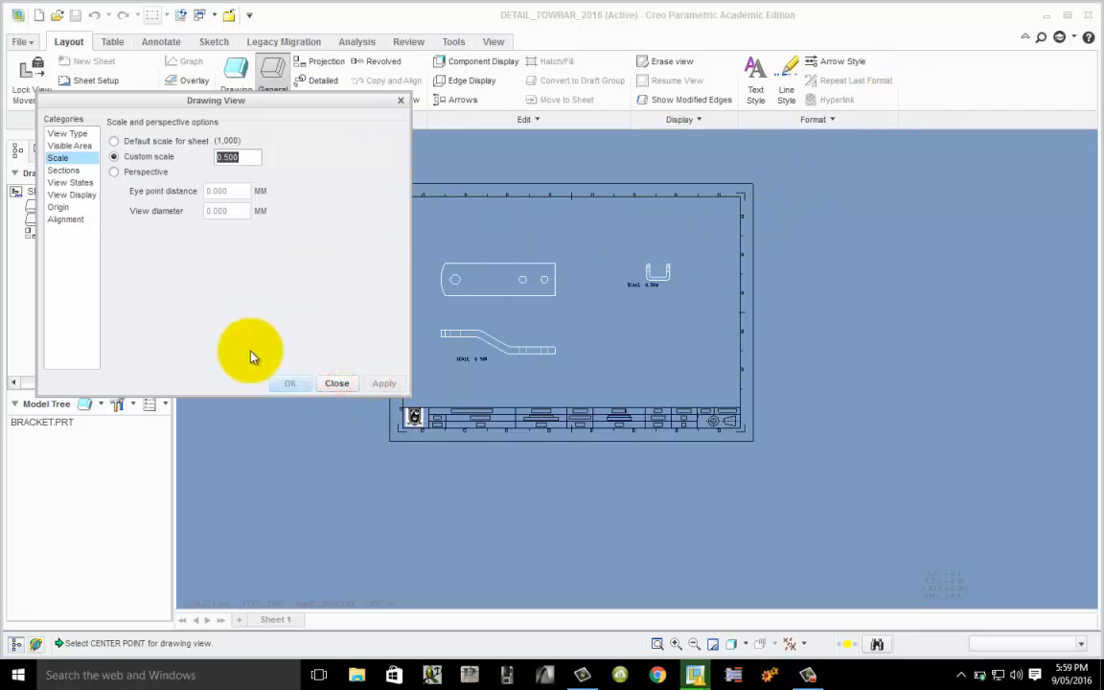
click(347, 383)
scroll(623, 307, down, 2)
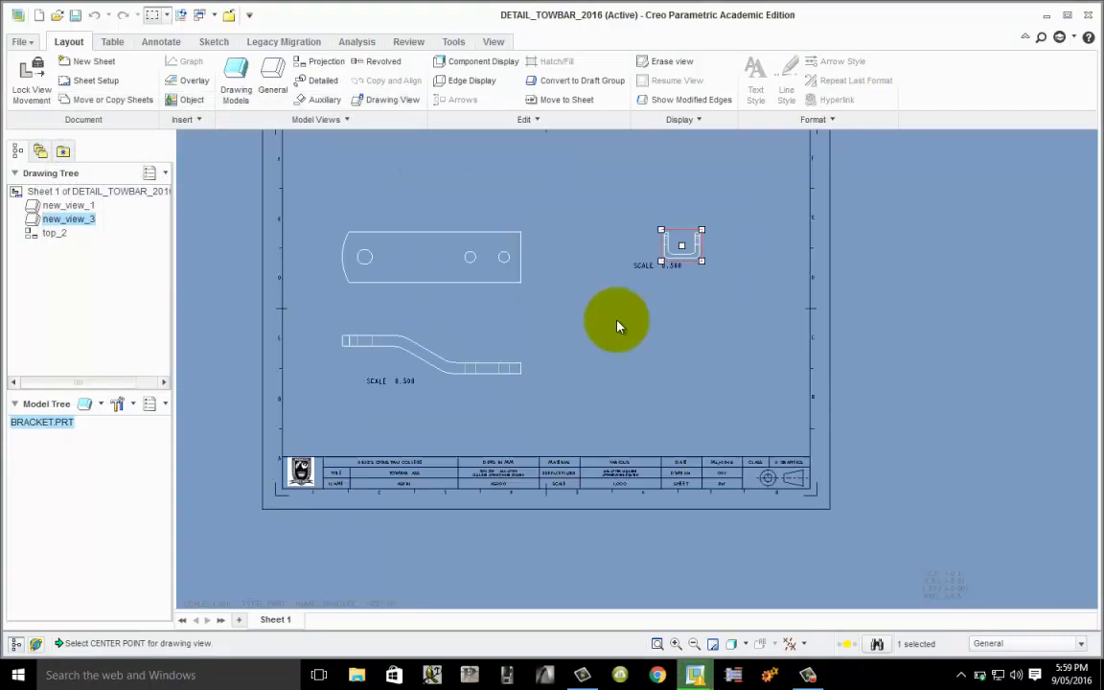
- Move the bracket's front view closer to the towbar views and insert its projected top view directly above it
scroll(670, 245, down, 1)
drag(690, 248, 616, 247)
right_click(616, 247)
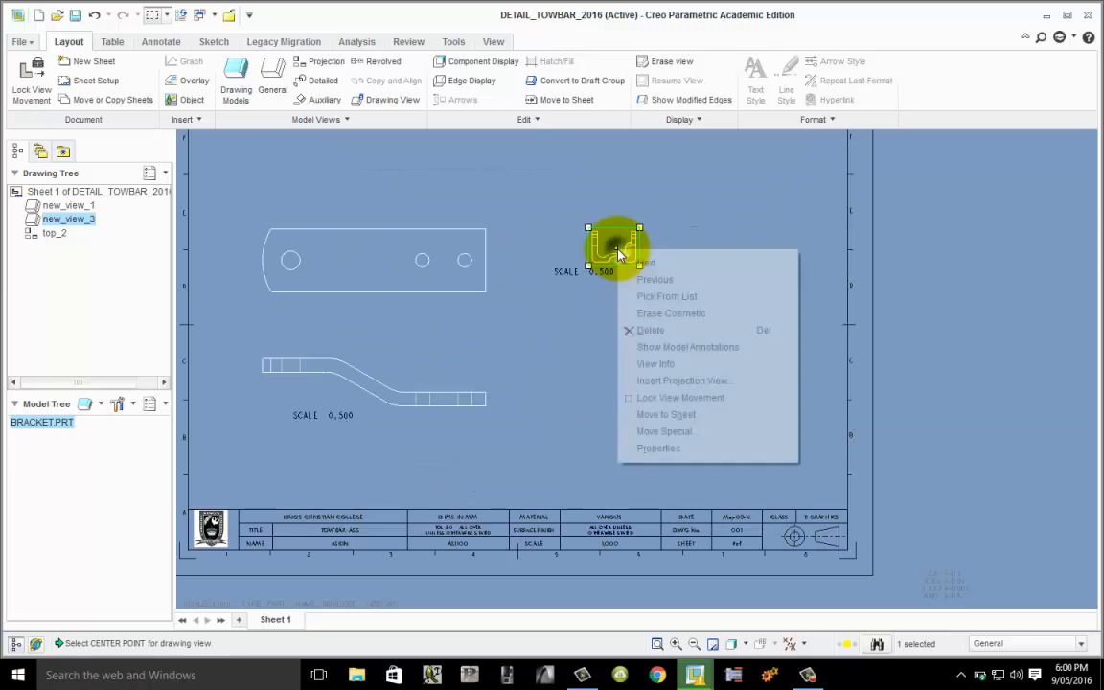
click(649, 380)
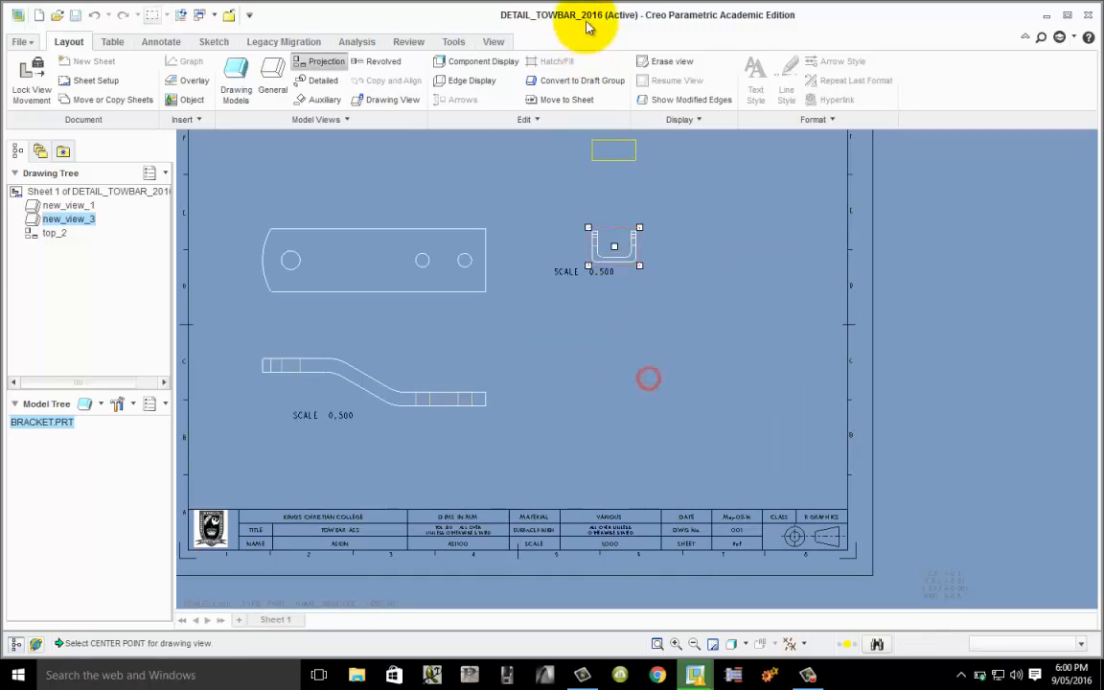
click(614, 168)
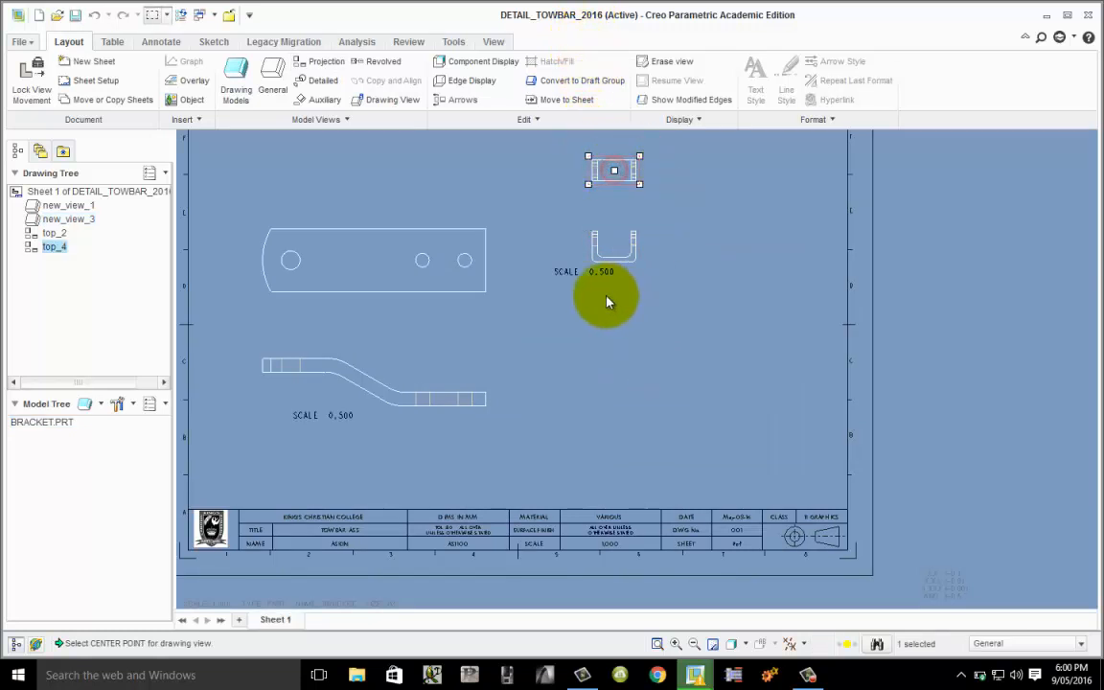
- Insert a projected side view to the right of the bracket's front view
click(594, 249)
right_click(596, 249)
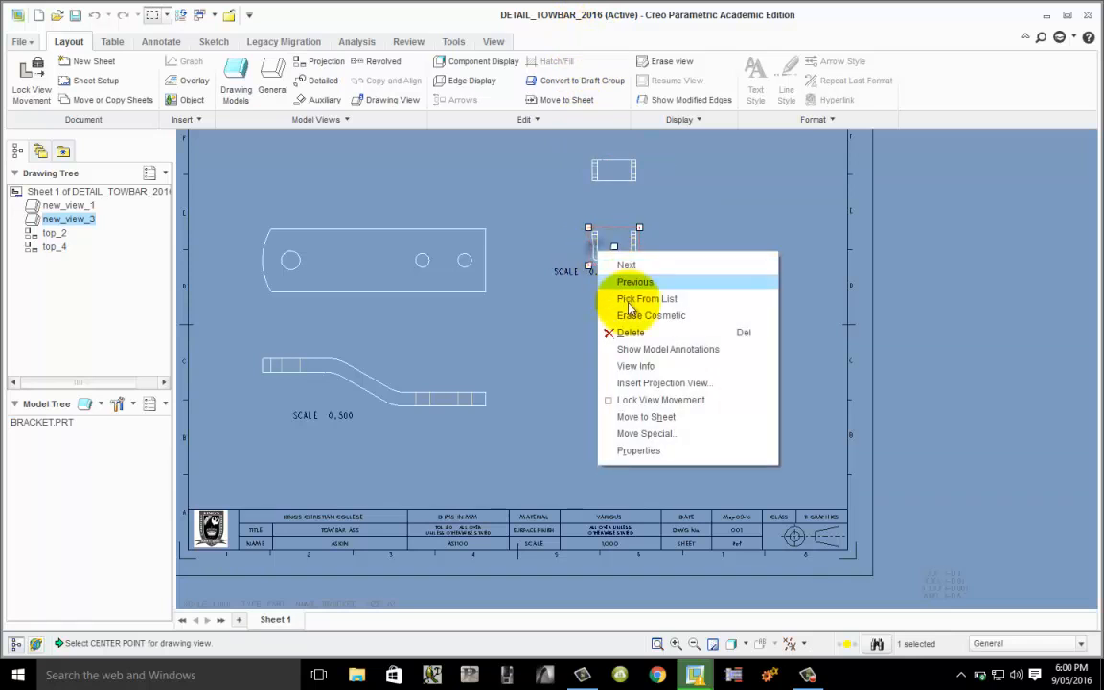
click(655, 376)
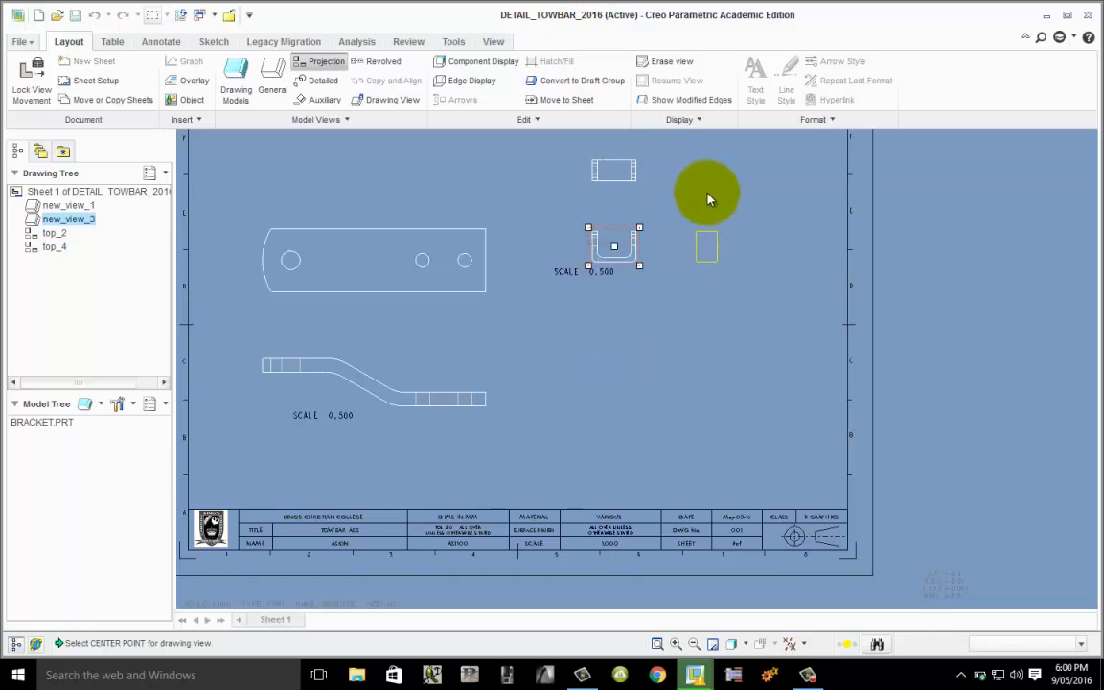
click(707, 192)
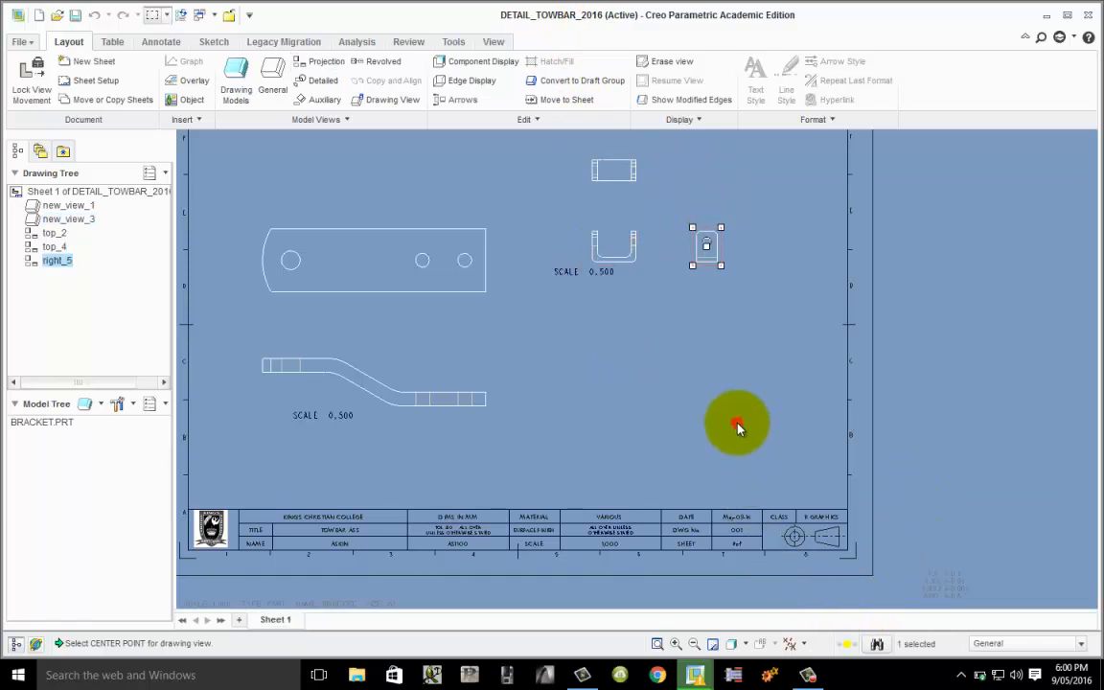
click(720, 378)
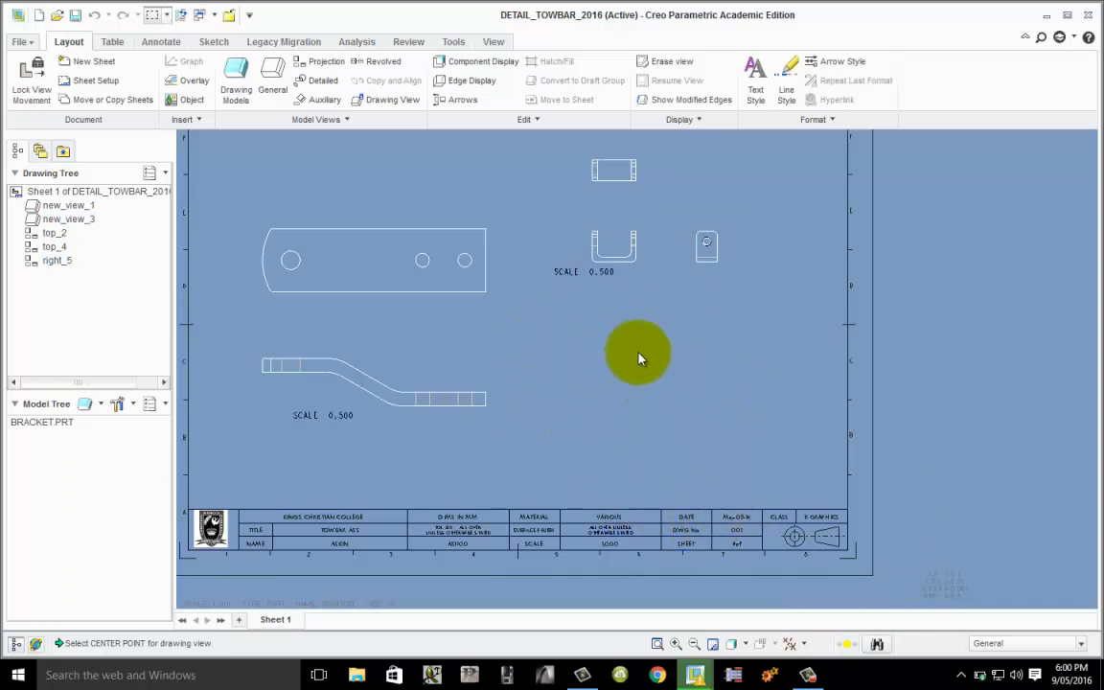
- Set BOLTMS2015 as the active drawing model
click(236, 84)
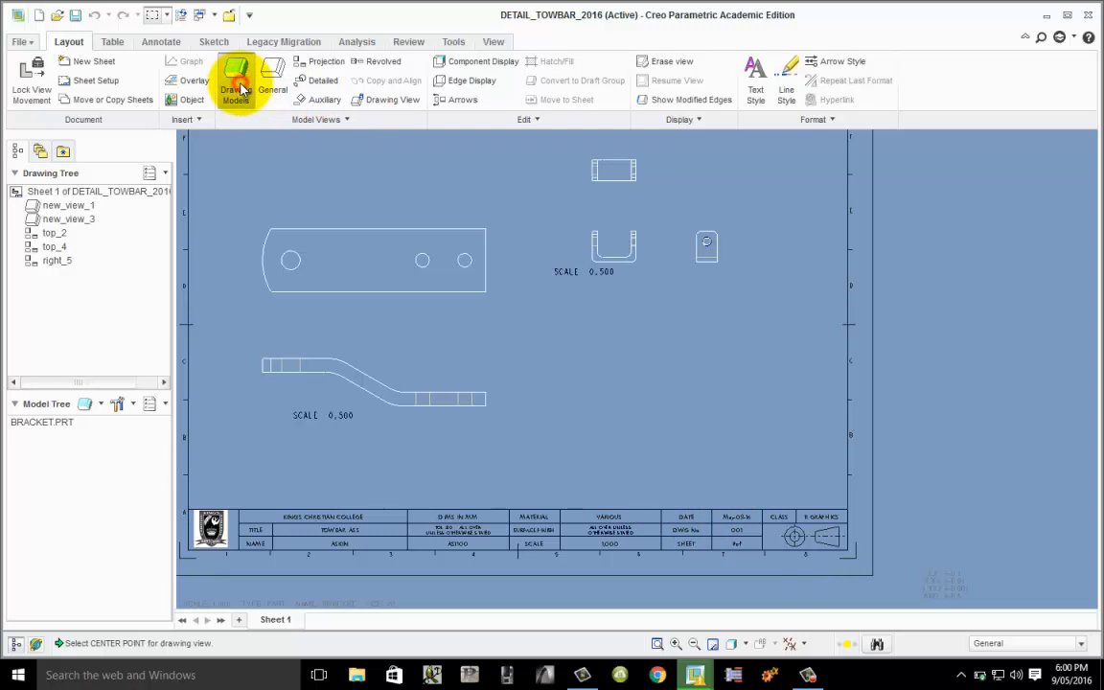
click(236, 85)
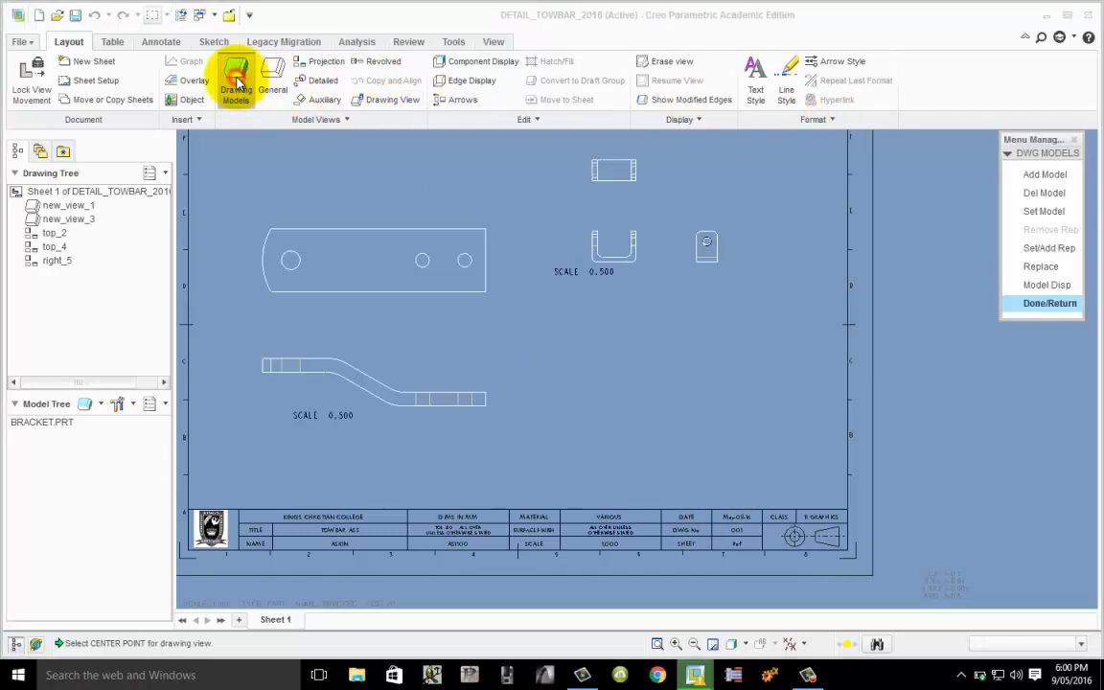
click(1043, 211)
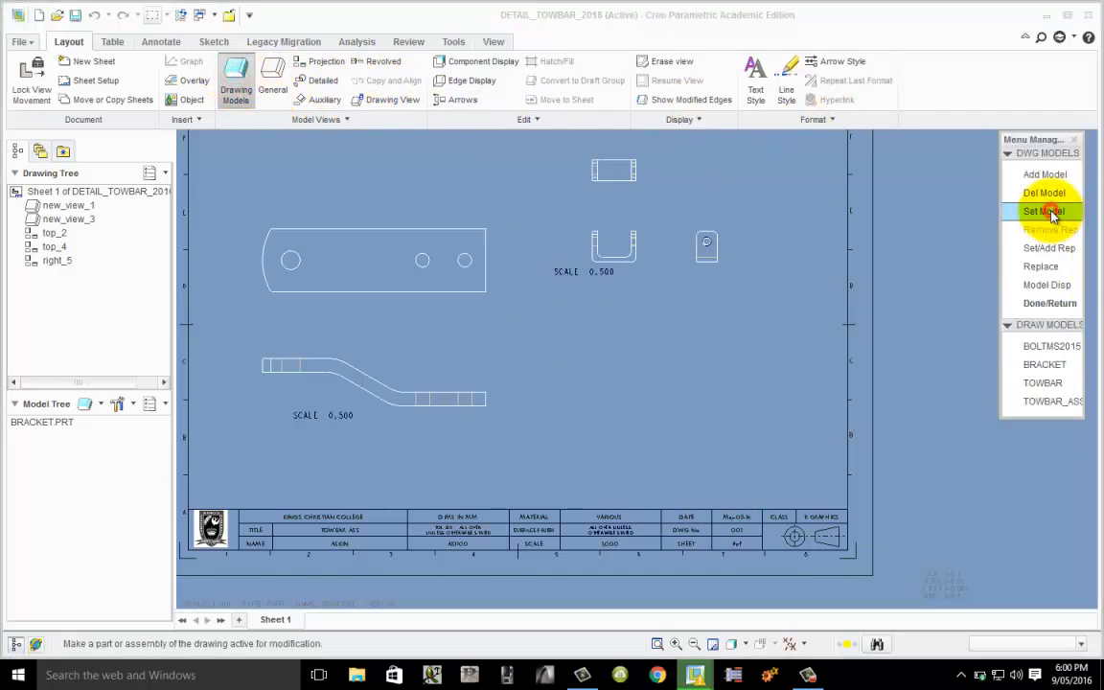
click(1052, 346)
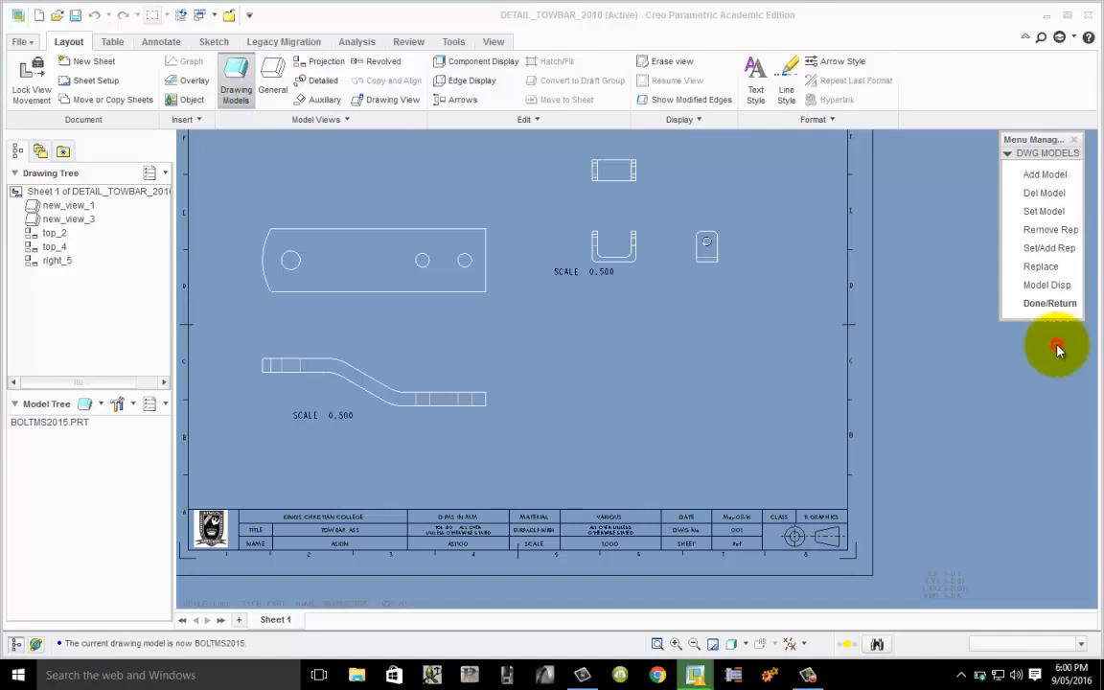
click(1050, 304)
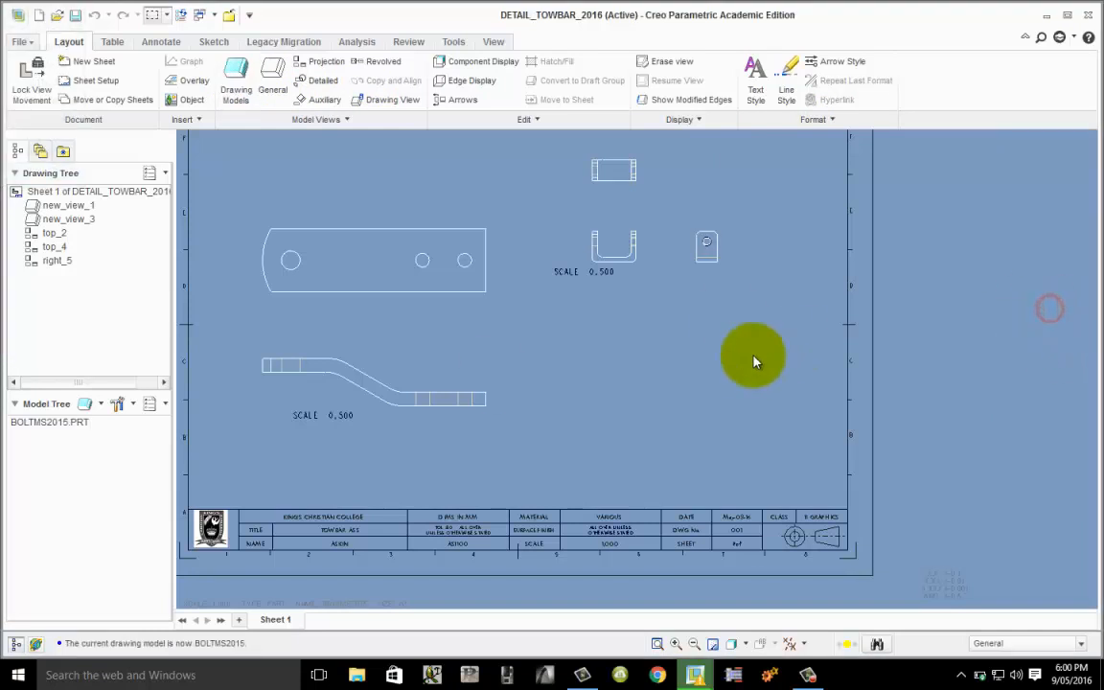
- Place a general view of the bolt with no combined state below the bracket views, using the FRONT orientation
right_click(620, 387)
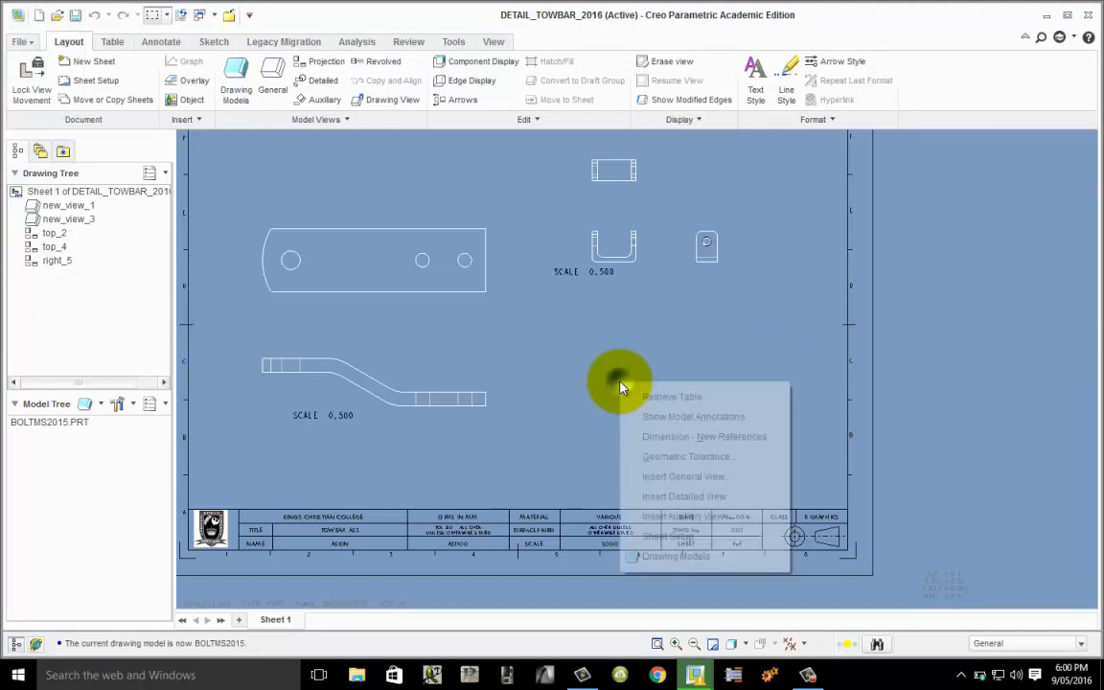
click(695, 458)
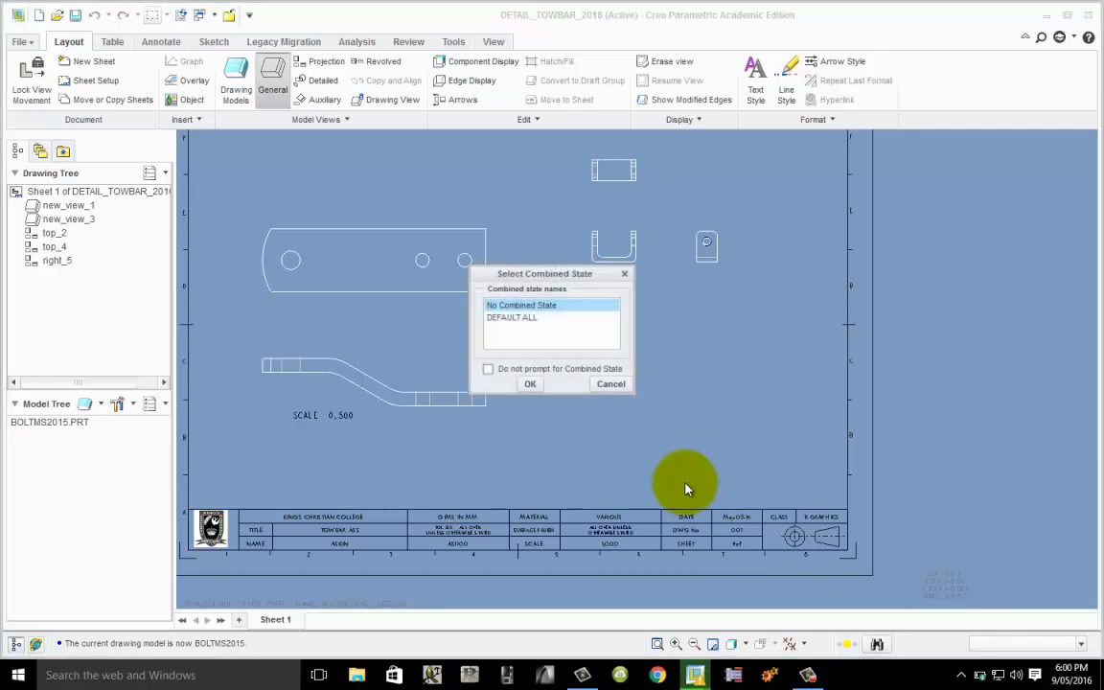
click(531, 384)
click(660, 388)
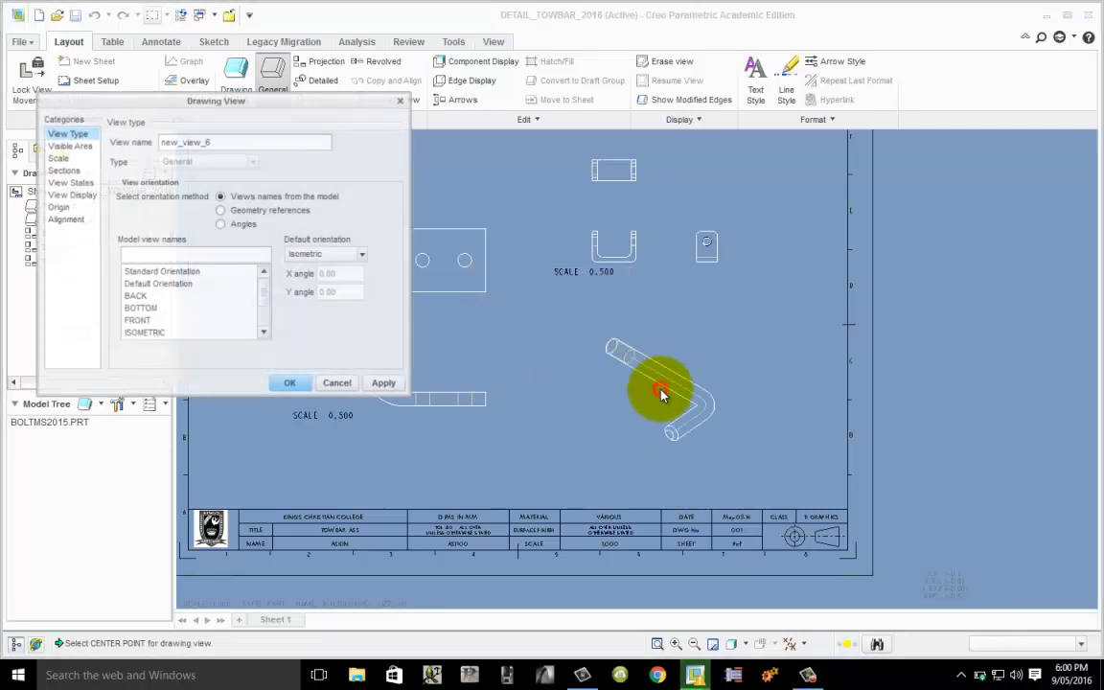
click(144, 321)
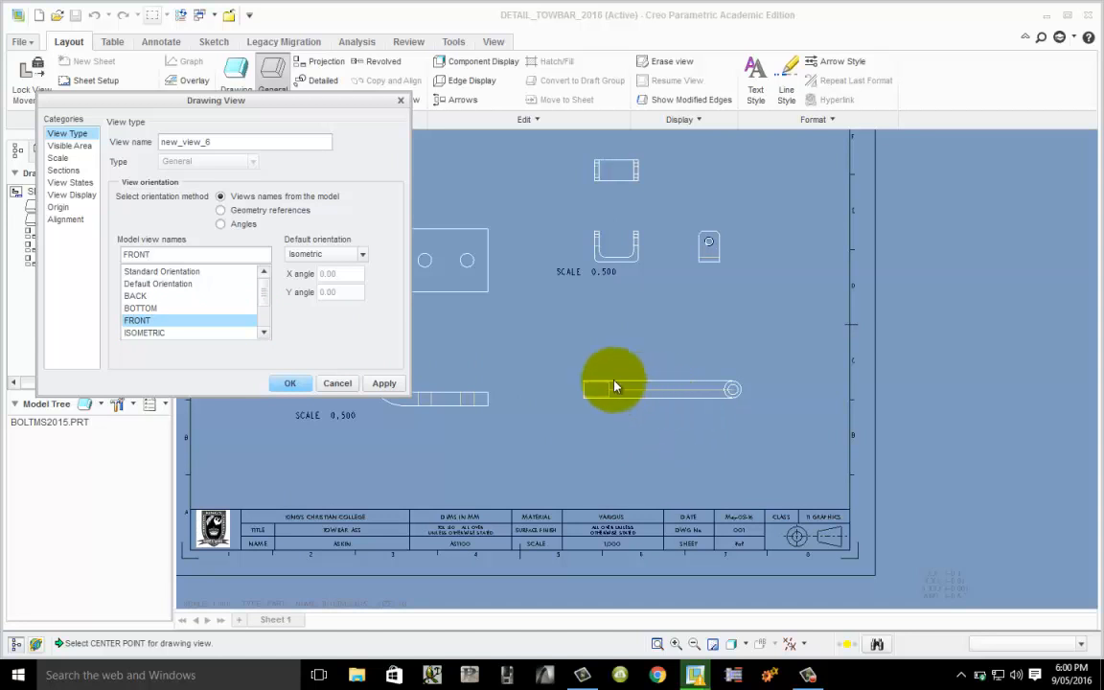
- Give the bolt's front view a custom scale of 0.5 and finish defining the view
click(55, 157)
click(146, 156)
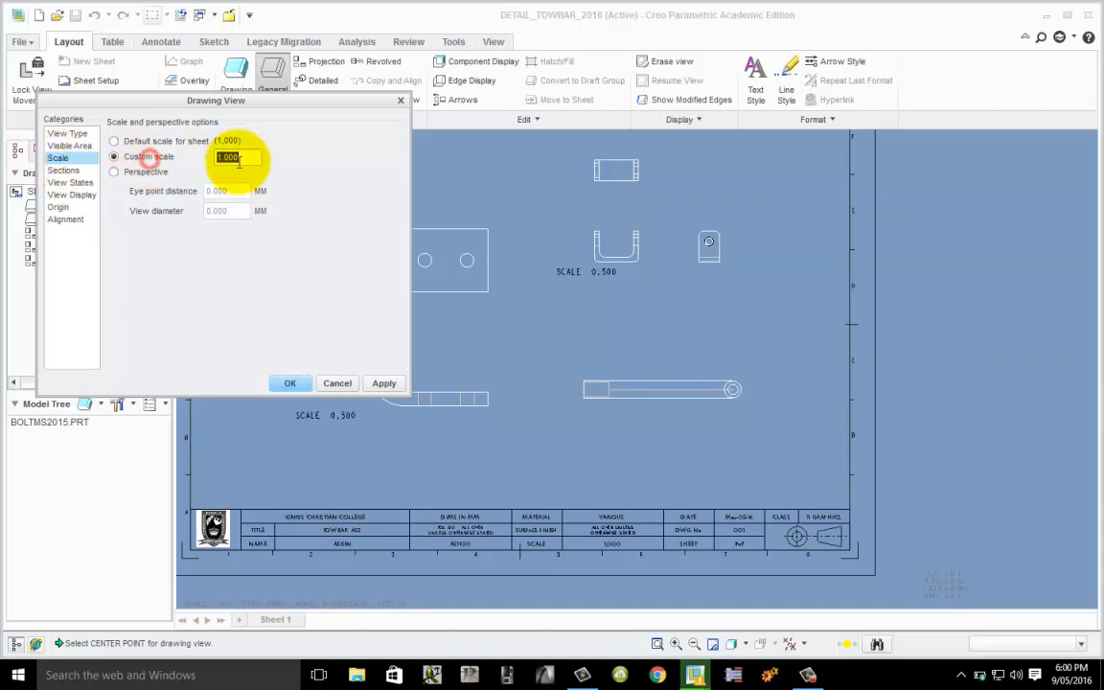
text(55)
key(Return)
click(381, 382)
click(331, 381)
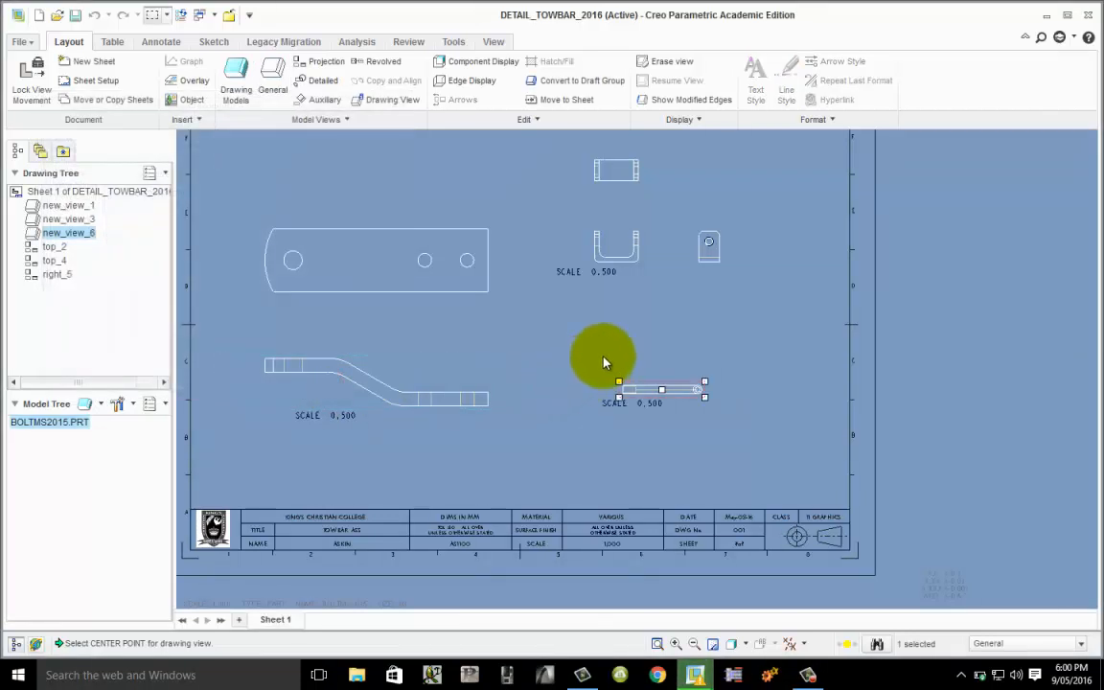
- Move the bolt's front view down towards the title block and insert its projected top view above it
drag(657, 386, 686, 437)
right_click(687, 438)
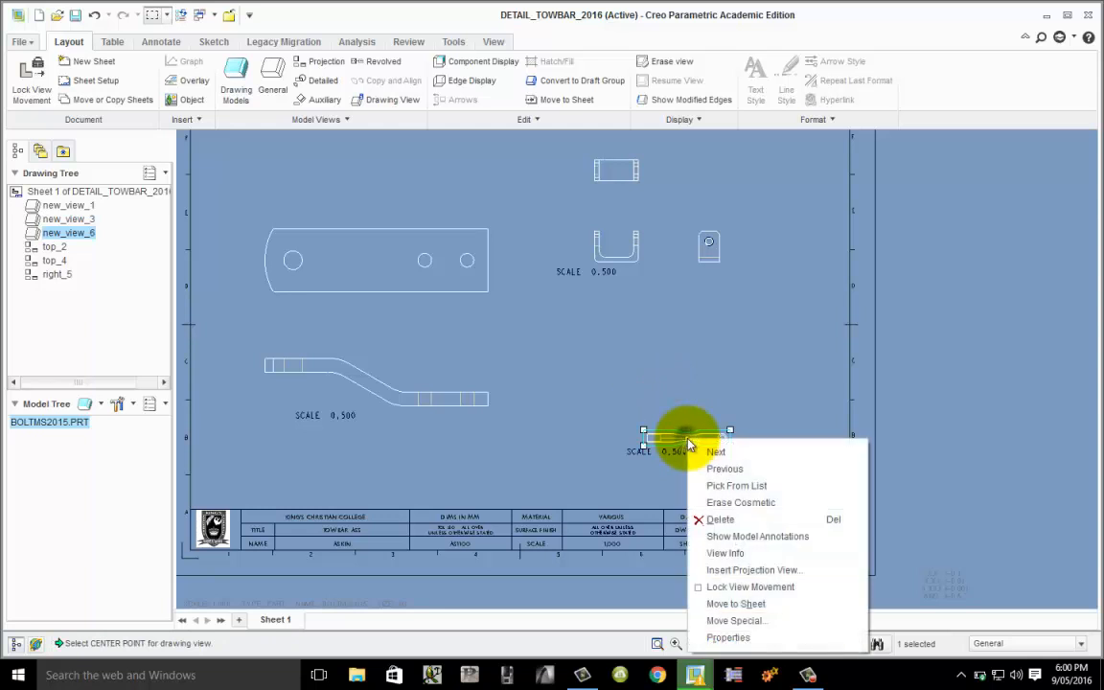
click(746, 570)
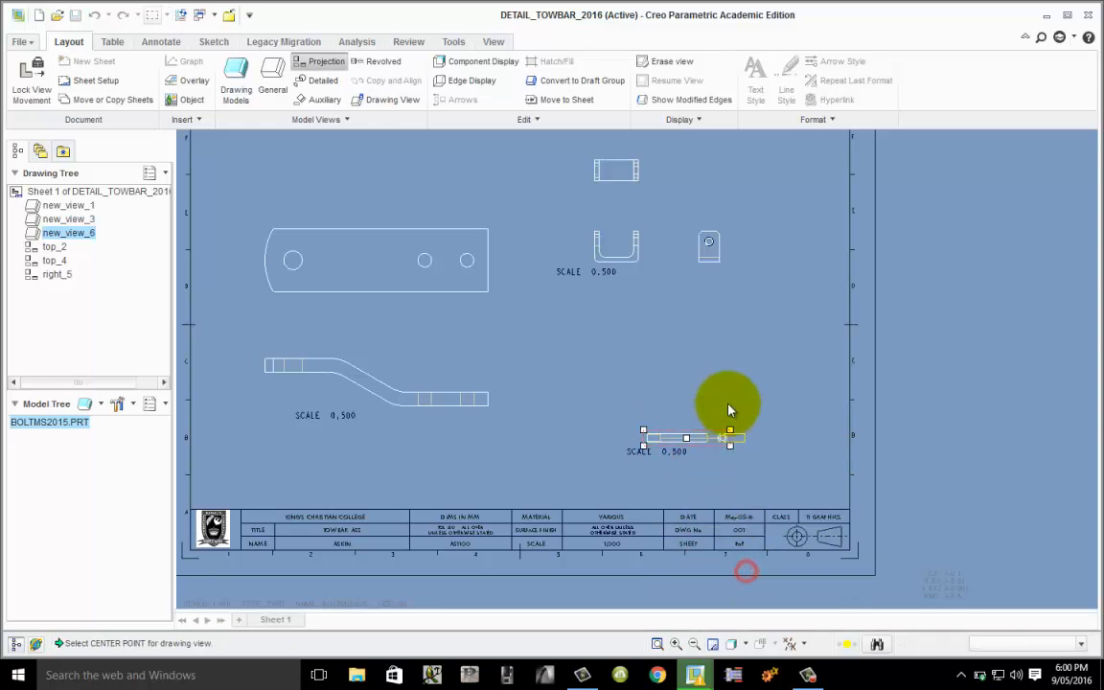
click(721, 360)
click(789, 399)
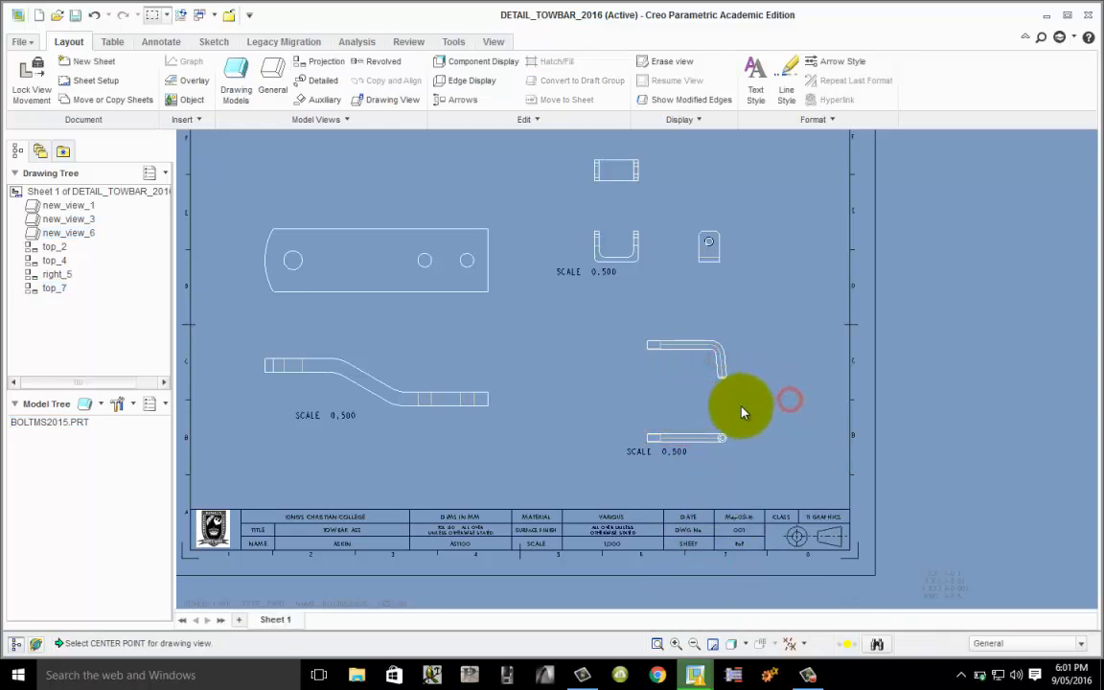
- Bring up the available model annotations for the towbar's side view
scroll(378, 403, up, 2)
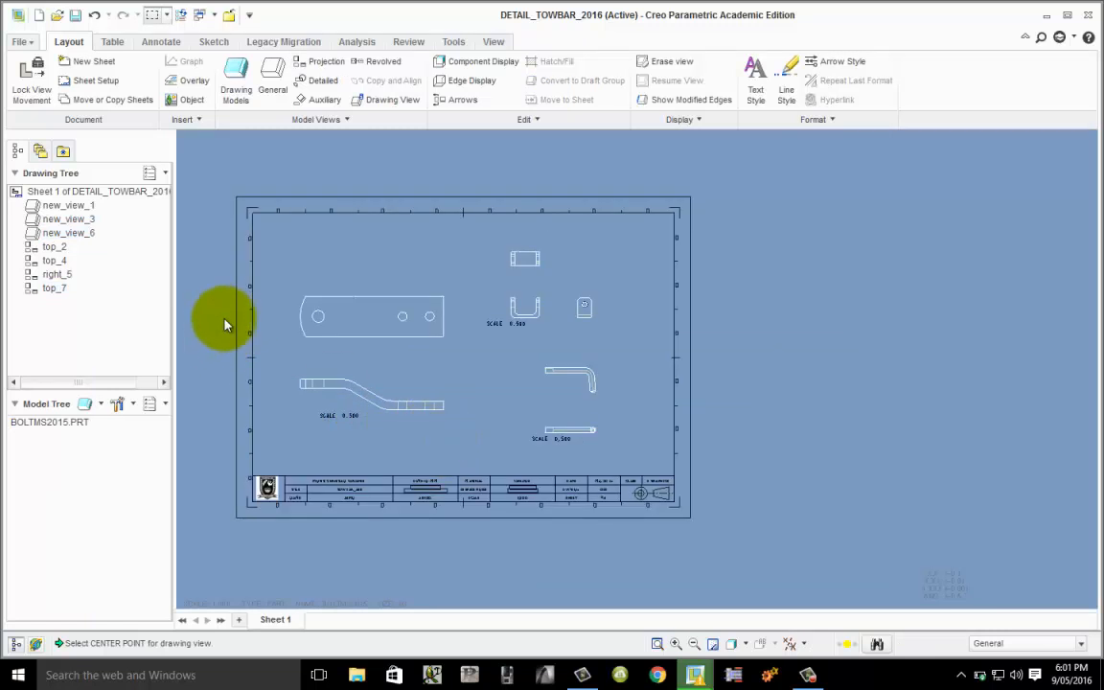
scroll(206, 322, up, 1)
scroll(212, 328, down, 3)
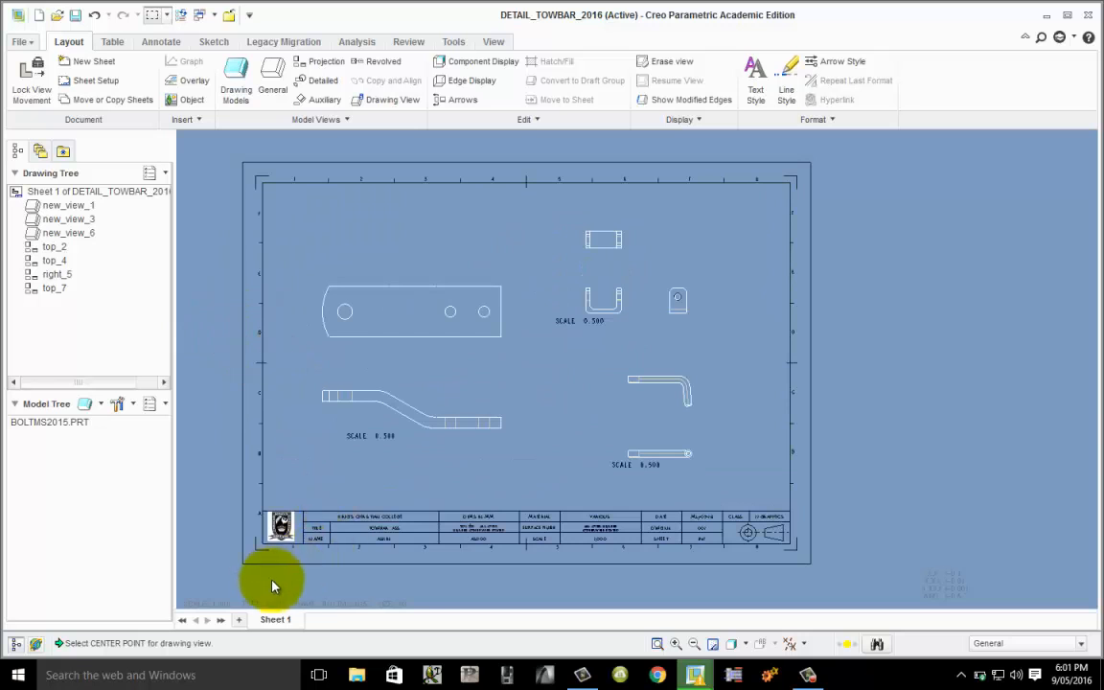
click(657, 643)
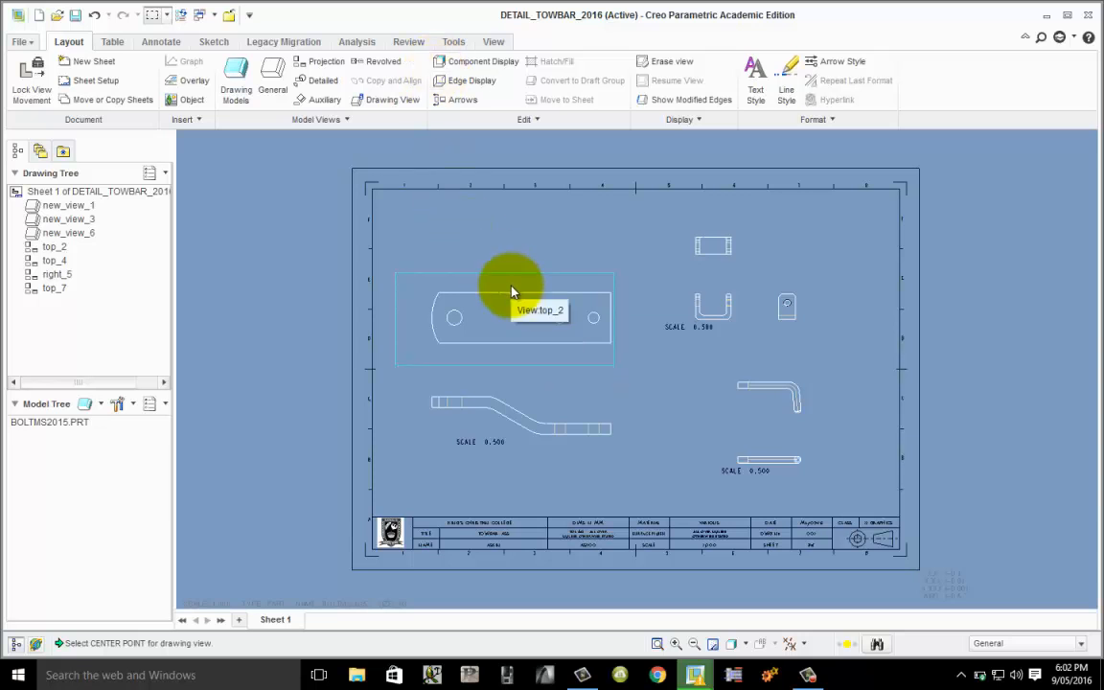
click(481, 396)
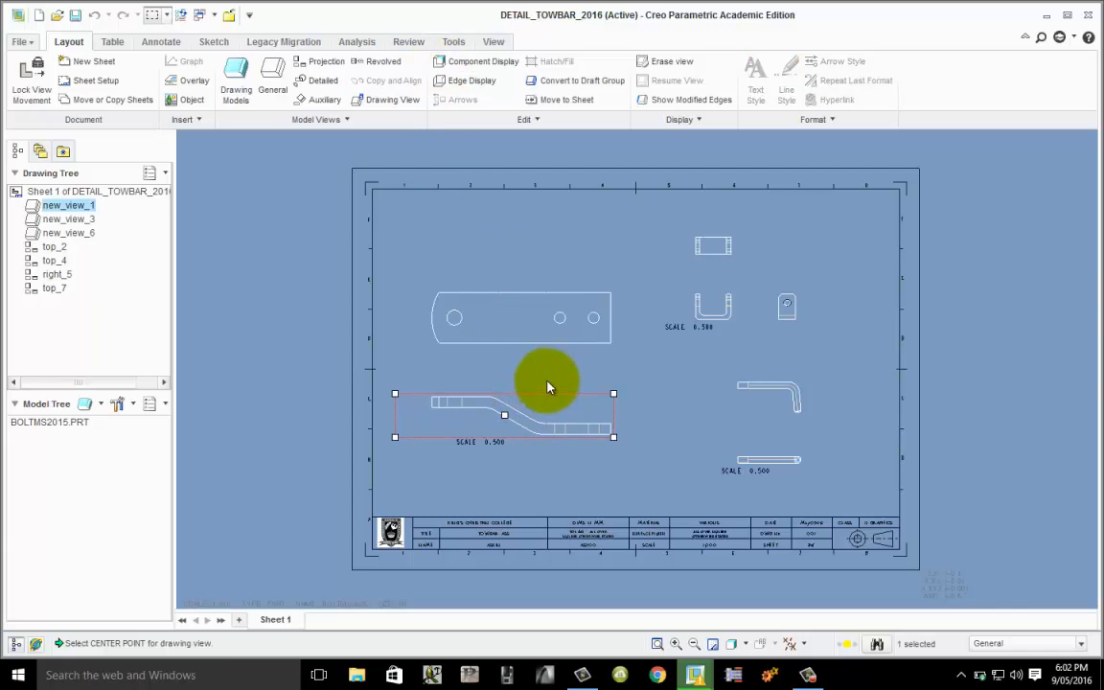
click(159, 43)
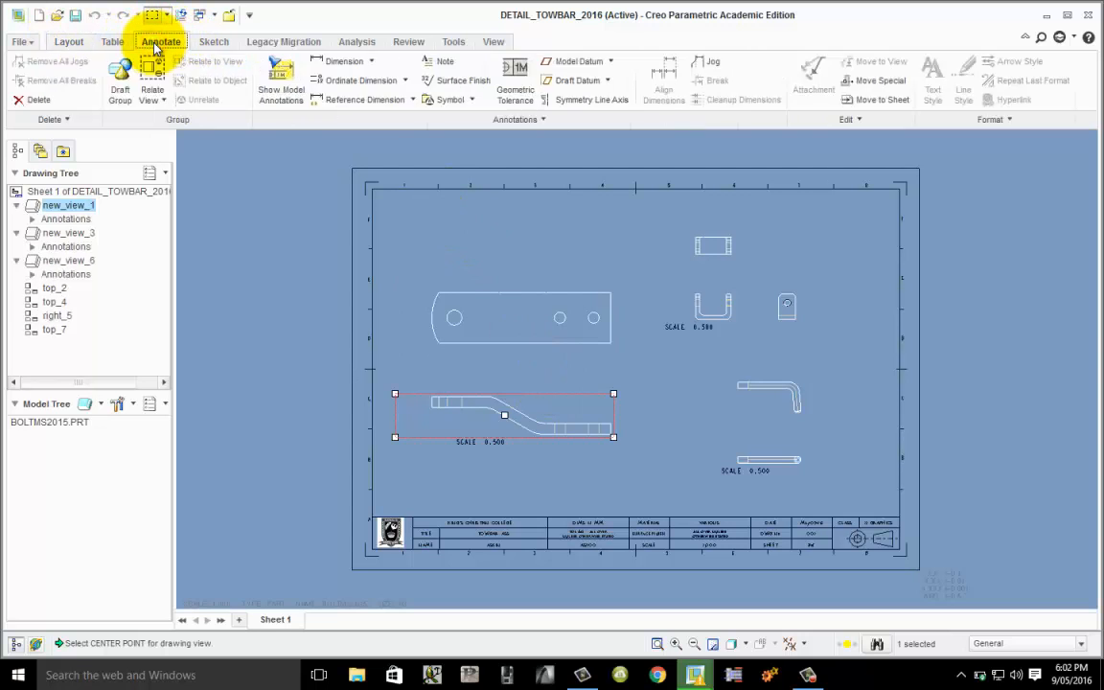
click(282, 87)
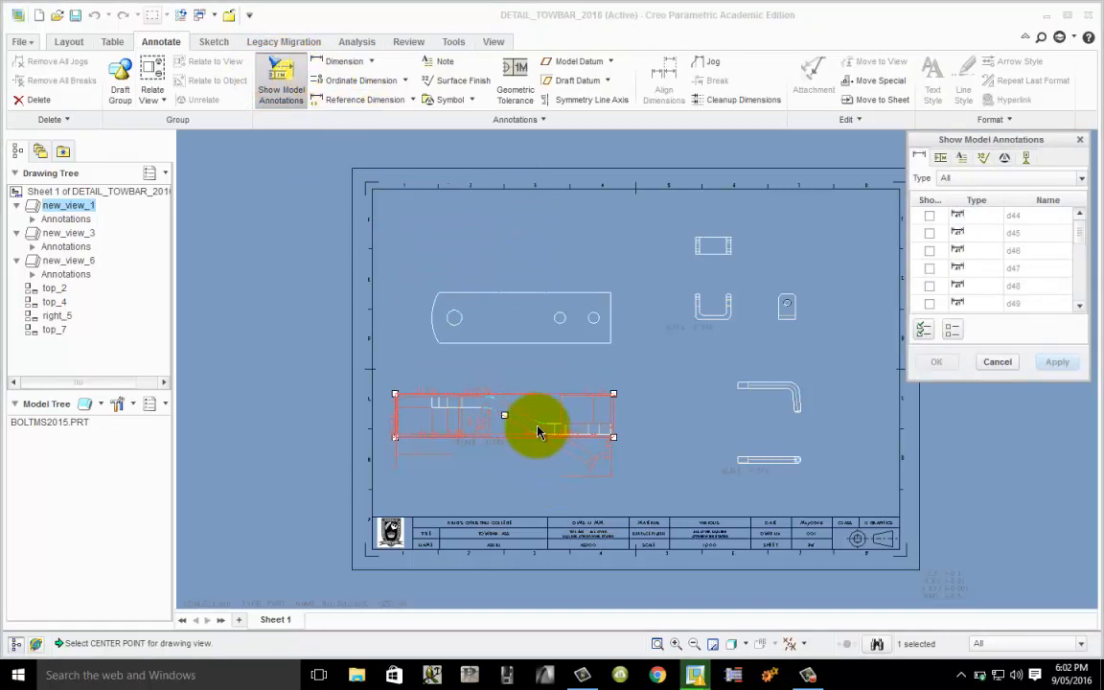
- Select the 30° bend angle as a model dimension to show on the towbar's side view
scroll(532, 445, up, 4)
scroll(533, 447, down, 8)
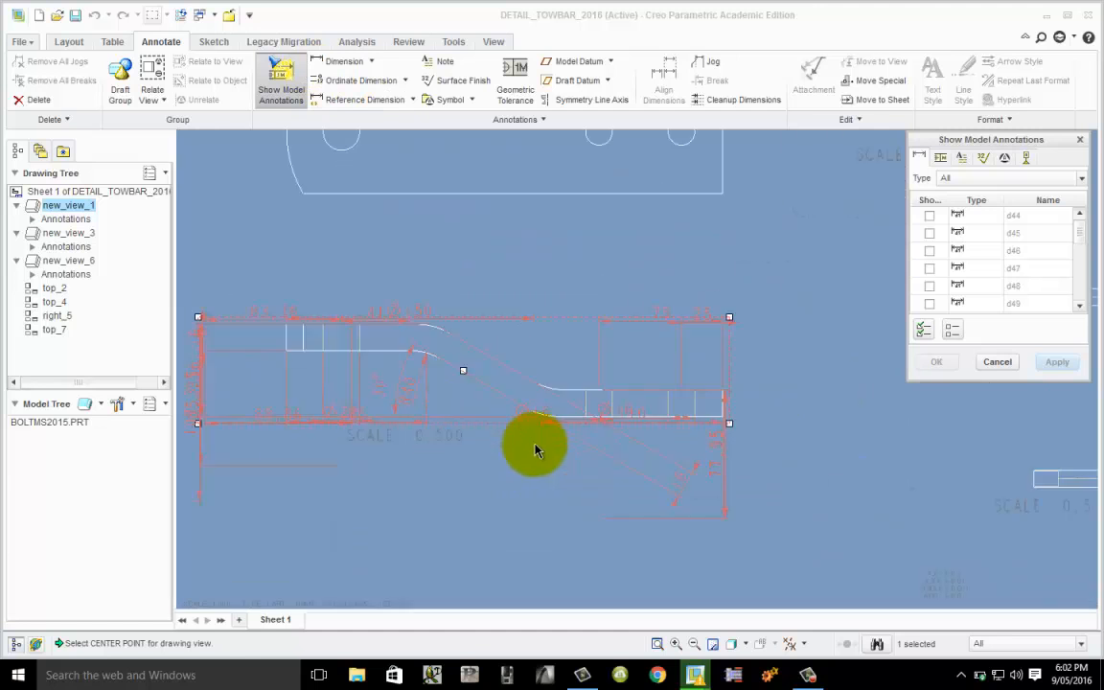
scroll(503, 439, down, 2)
scroll(579, 412, up, 4)
scroll(530, 443, down, 4)
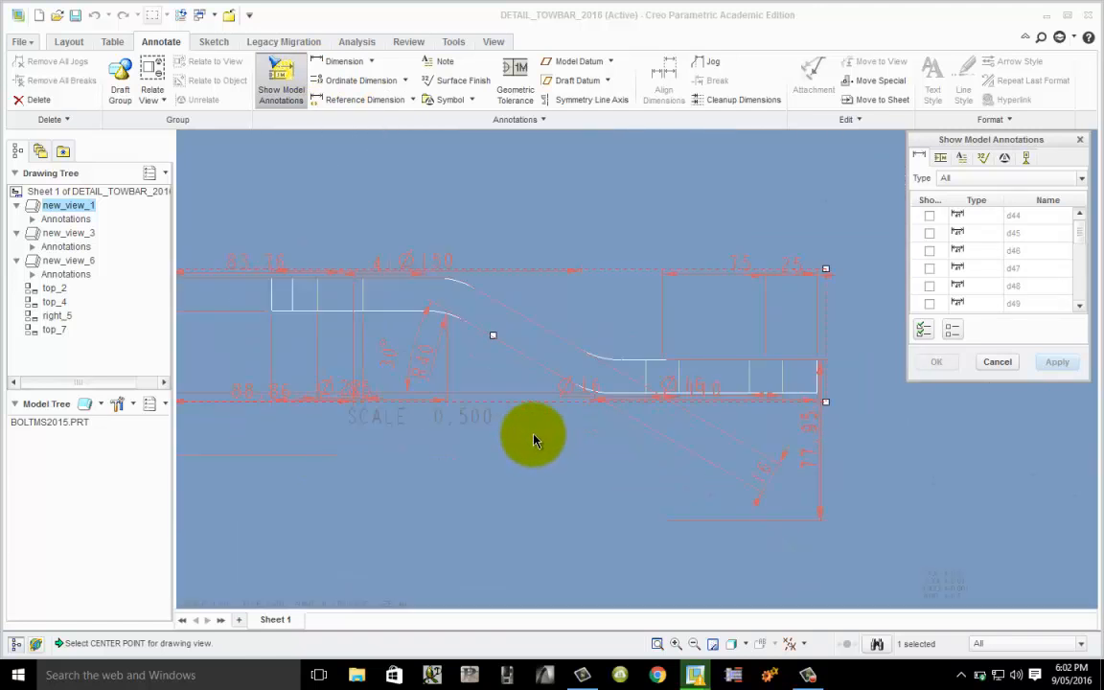
scroll(533, 440, up, 2)
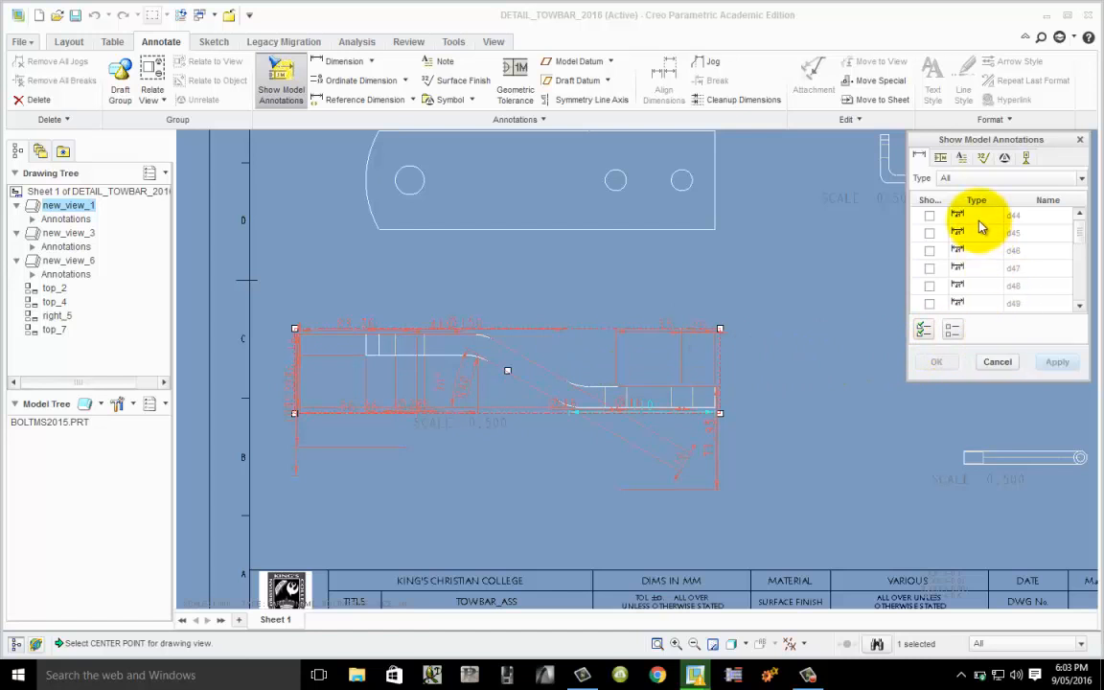
click(439, 386)
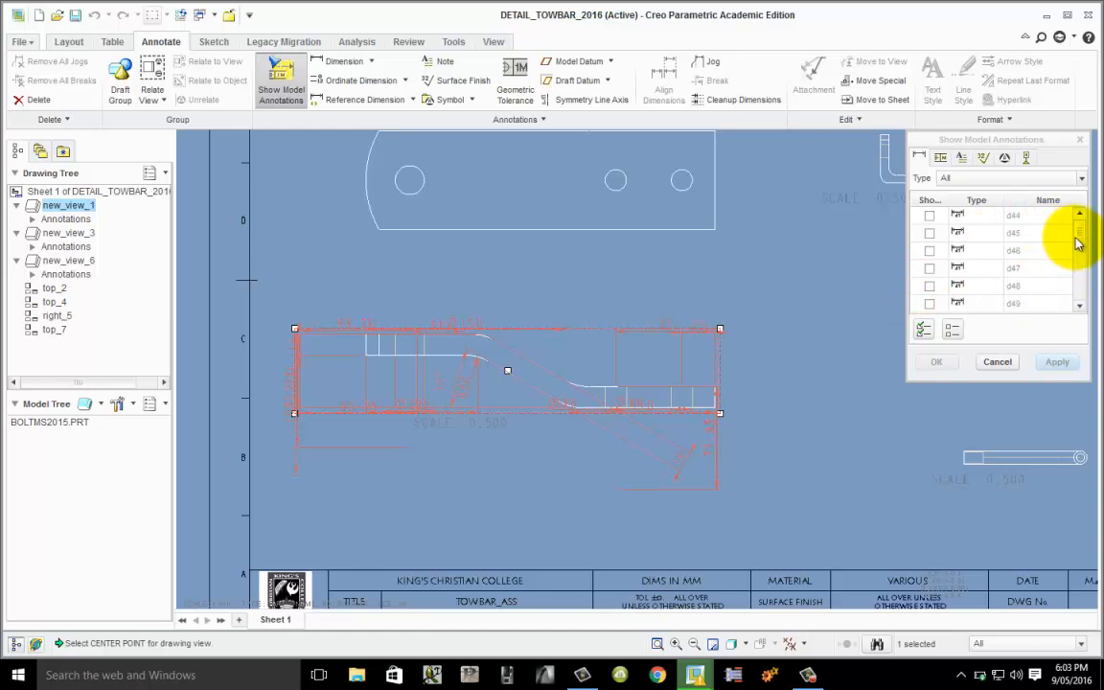
mouse_move(1075, 238)
mouse_down()
mouse_move(1068, 298)
mouse_move(1078, 230)
mouse_up()
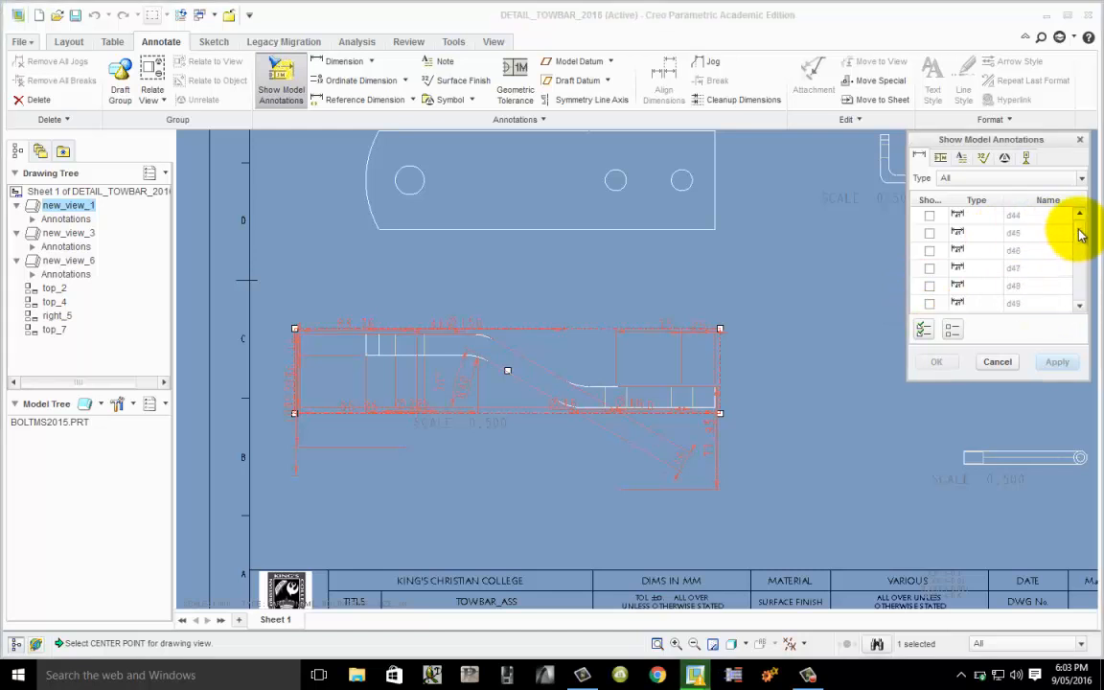
click(439, 395)
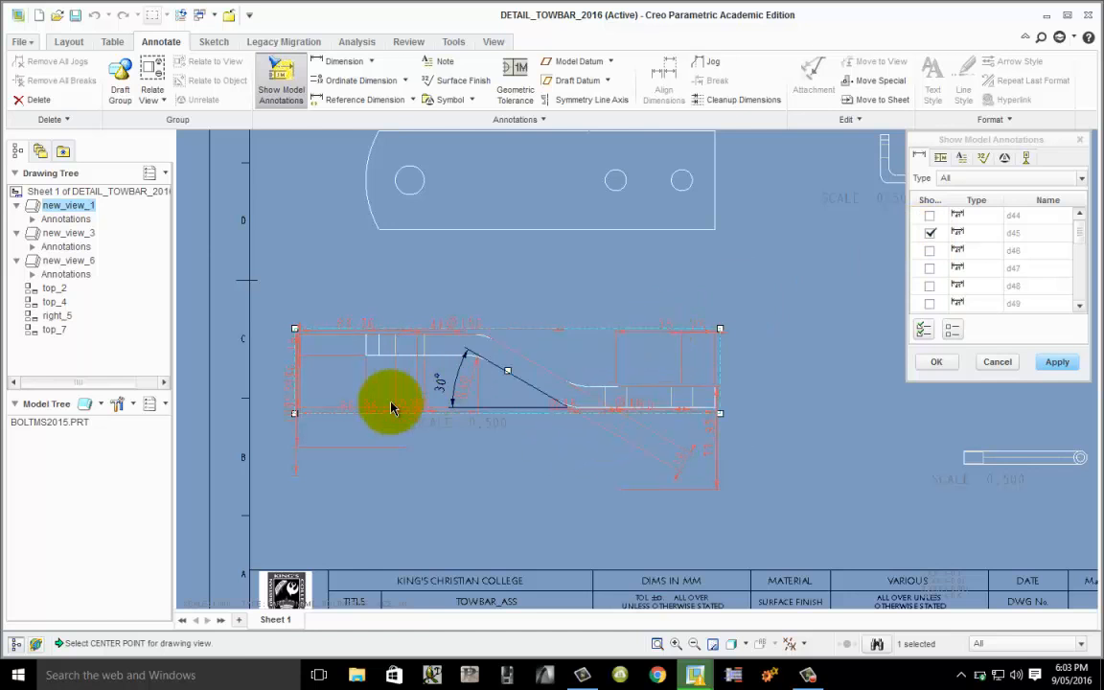
- Add the 85 mm end-section length to the shown dimensions, apply the selection and finish showing model annotations
scroll(364, 360, up, 5)
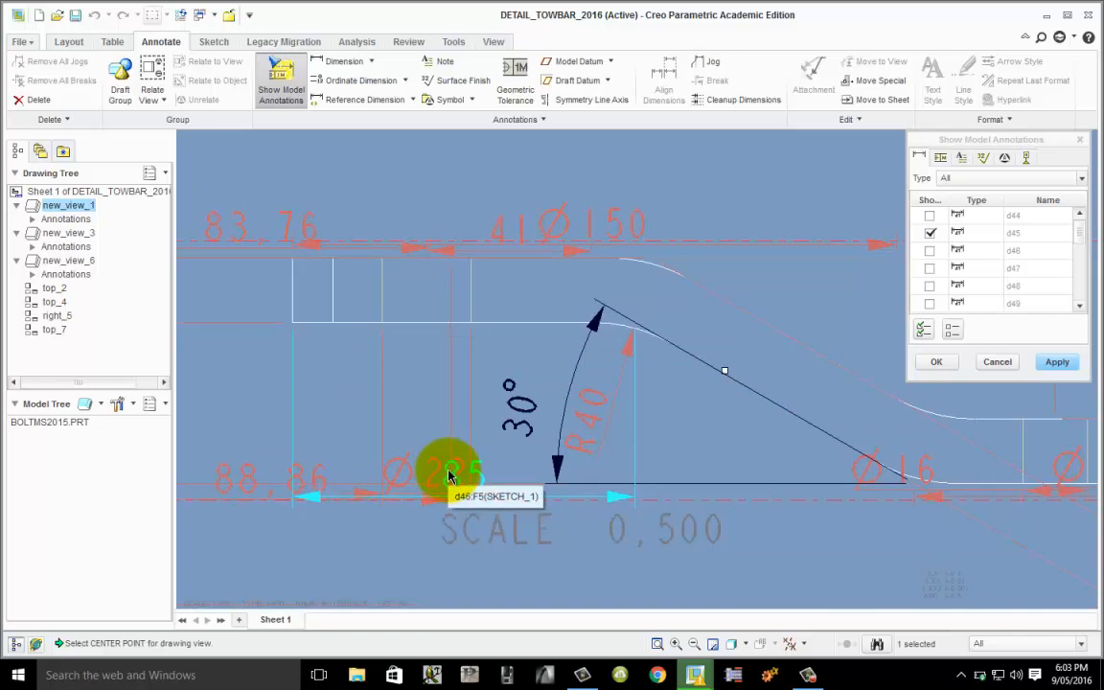
click(448, 476)
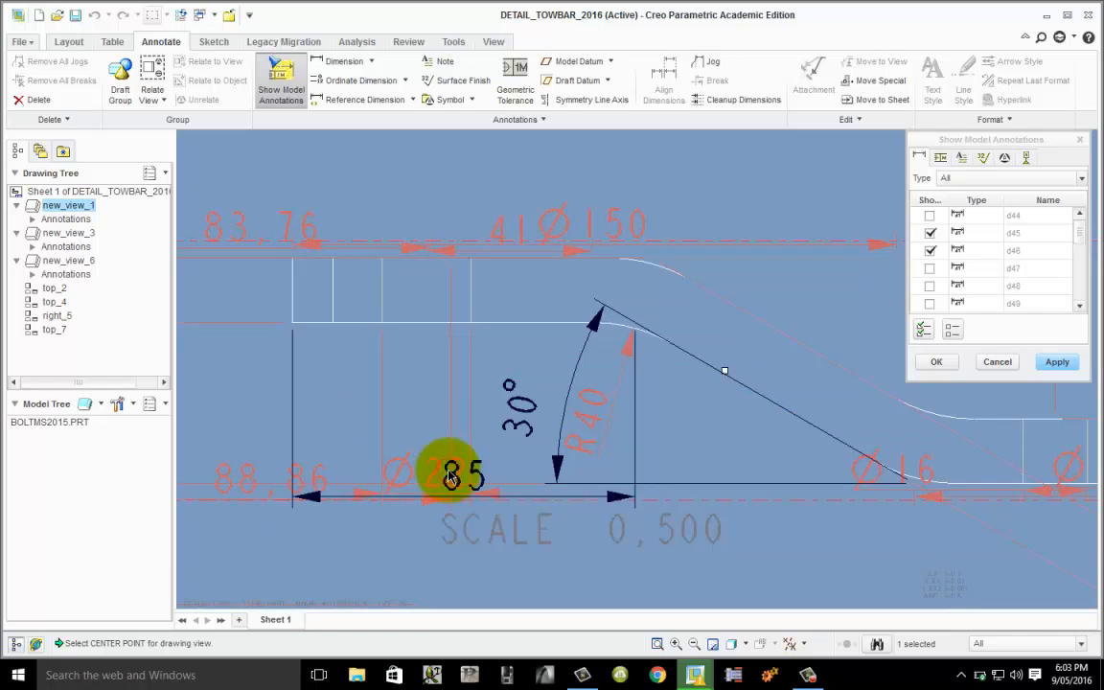
scroll(279, 443, up, 3)
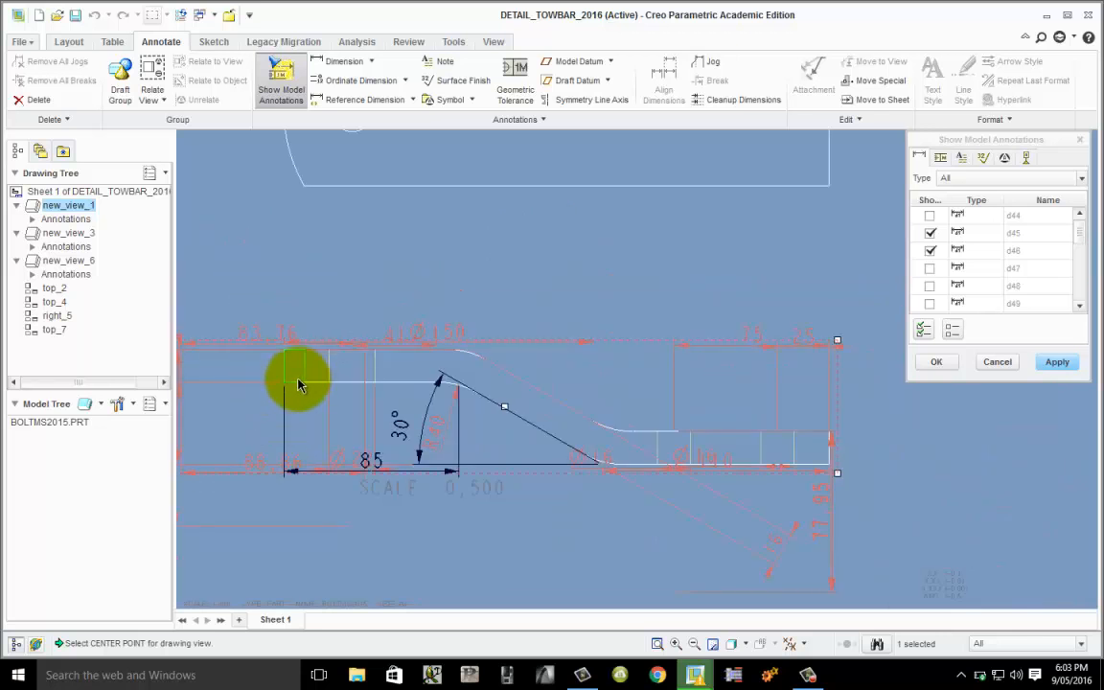
scroll(293, 377, up, 1)
scroll(915, 560, down, 2)
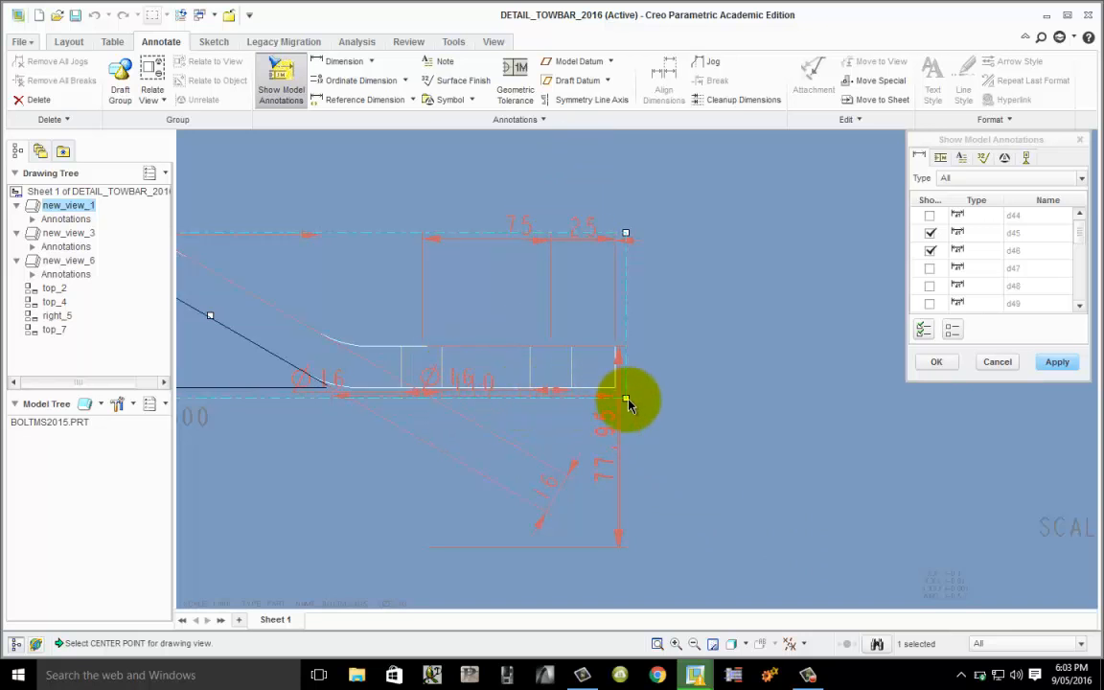
scroll(694, 410, down, 3)
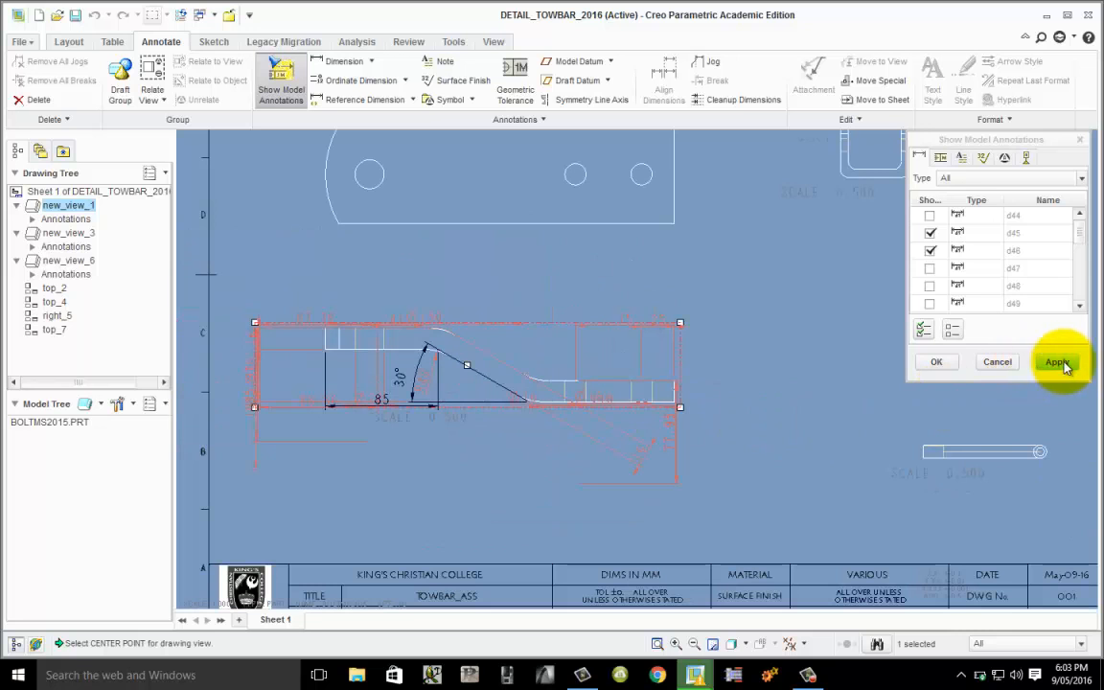
click(1059, 362)
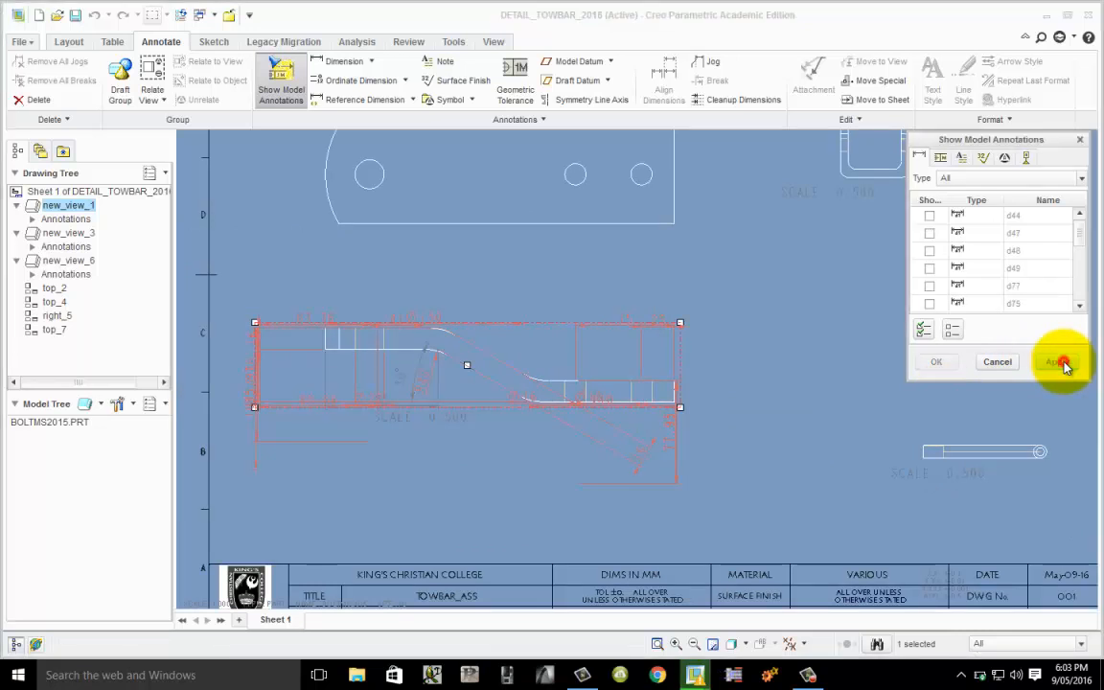
click(993, 362)
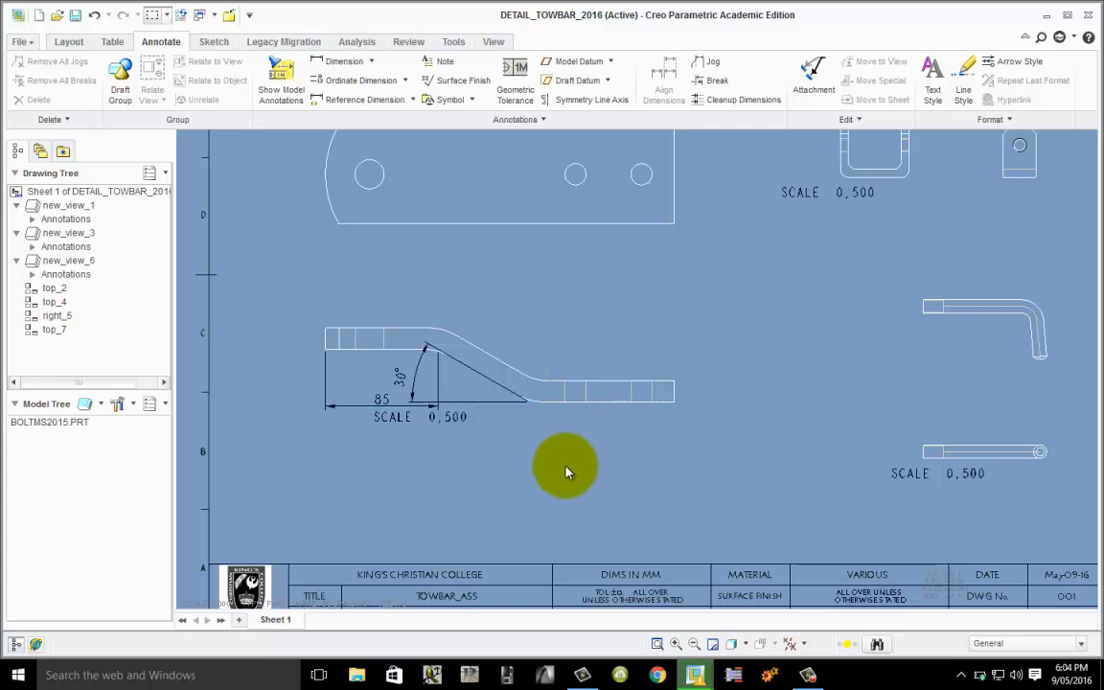
- Try to dimension the towbar's overall height between the upper and lower flat edges of its side view
scroll(469, 438, up, 3)
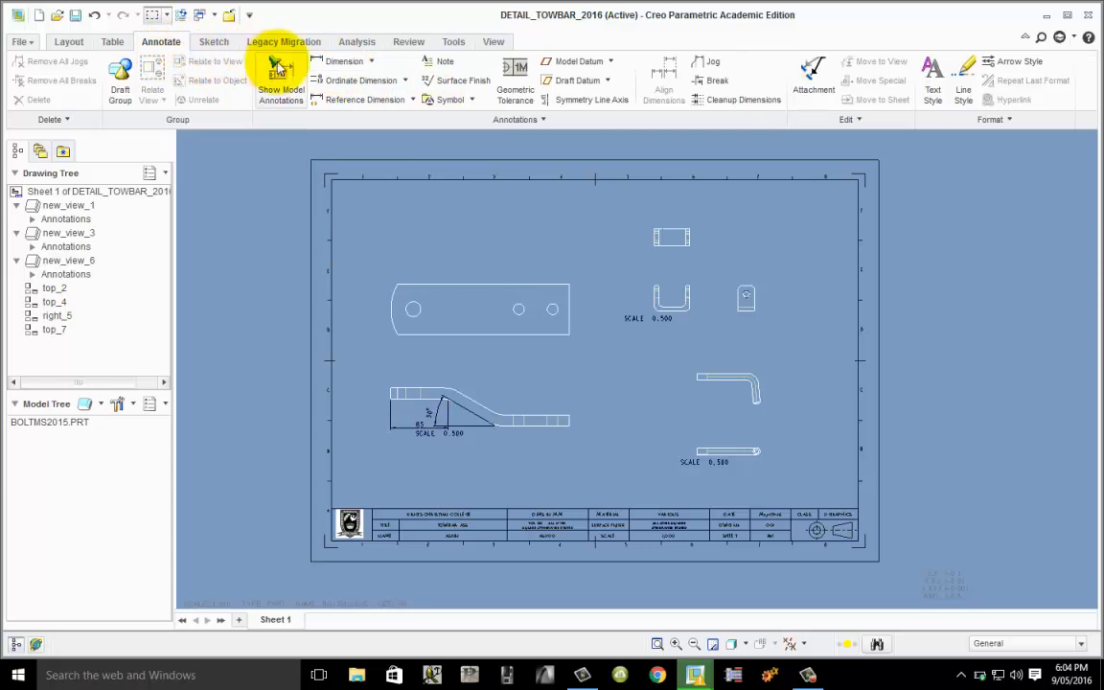
click(342, 63)
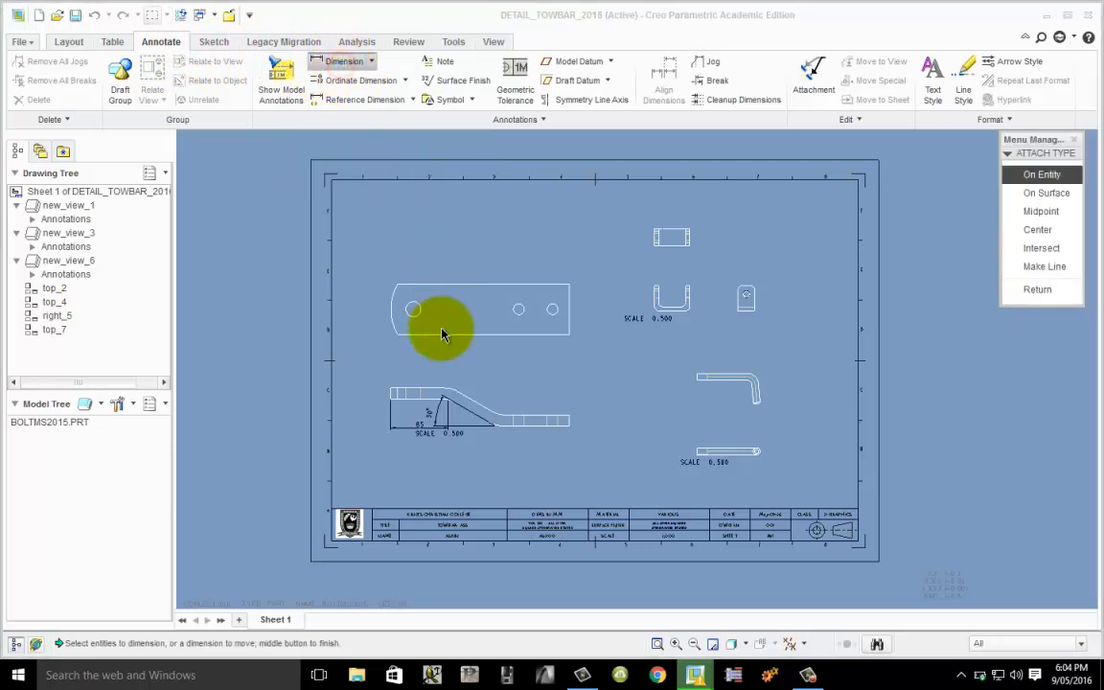
scroll(418, 406, up, 3)
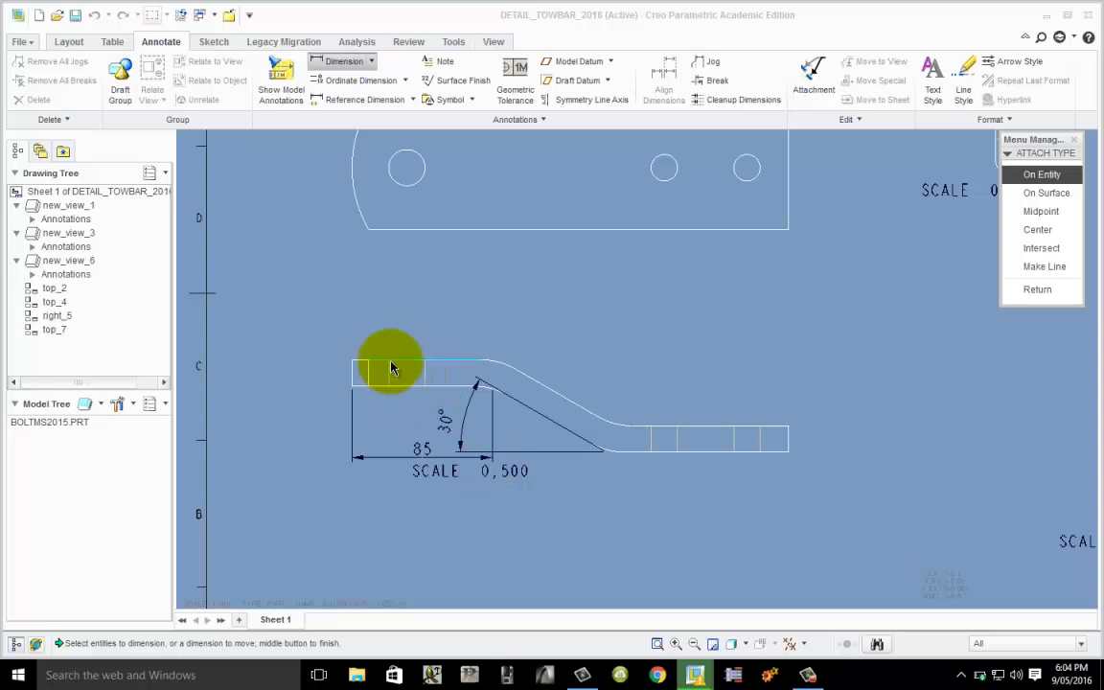
click(396, 367)
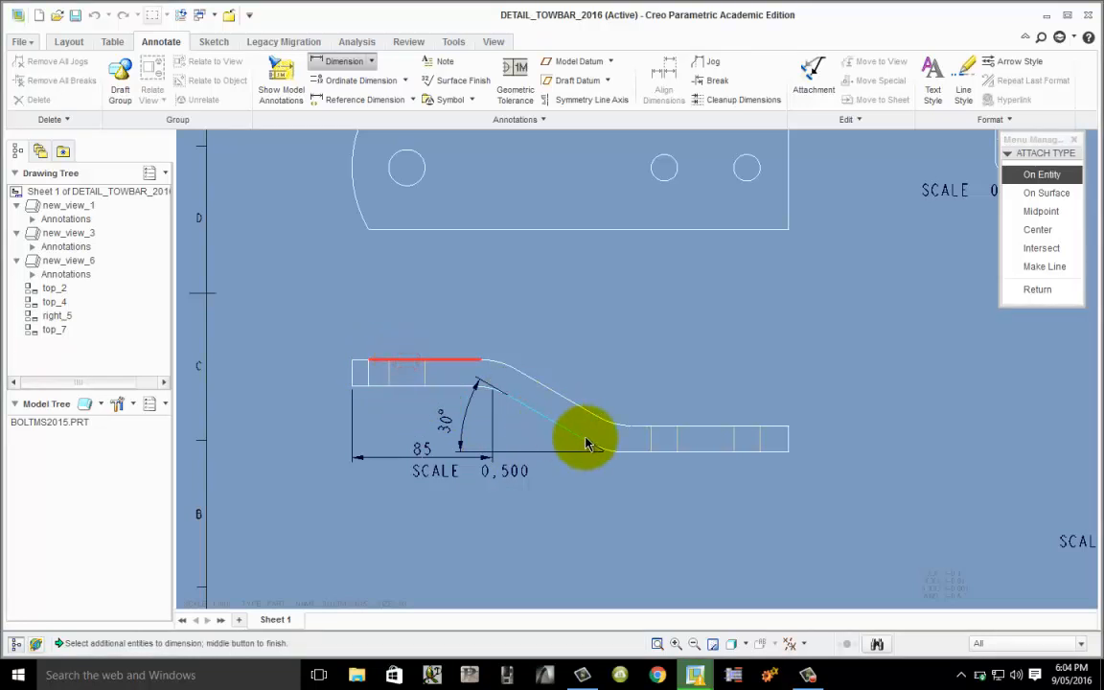
click(671, 454)
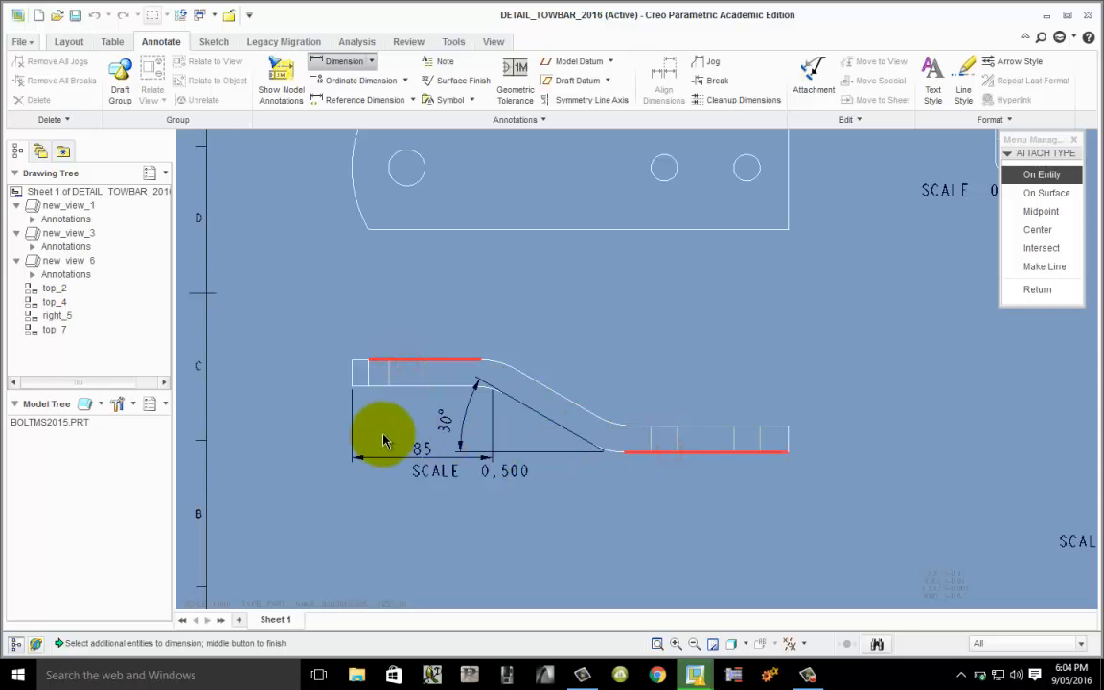
middle_click(293, 425)
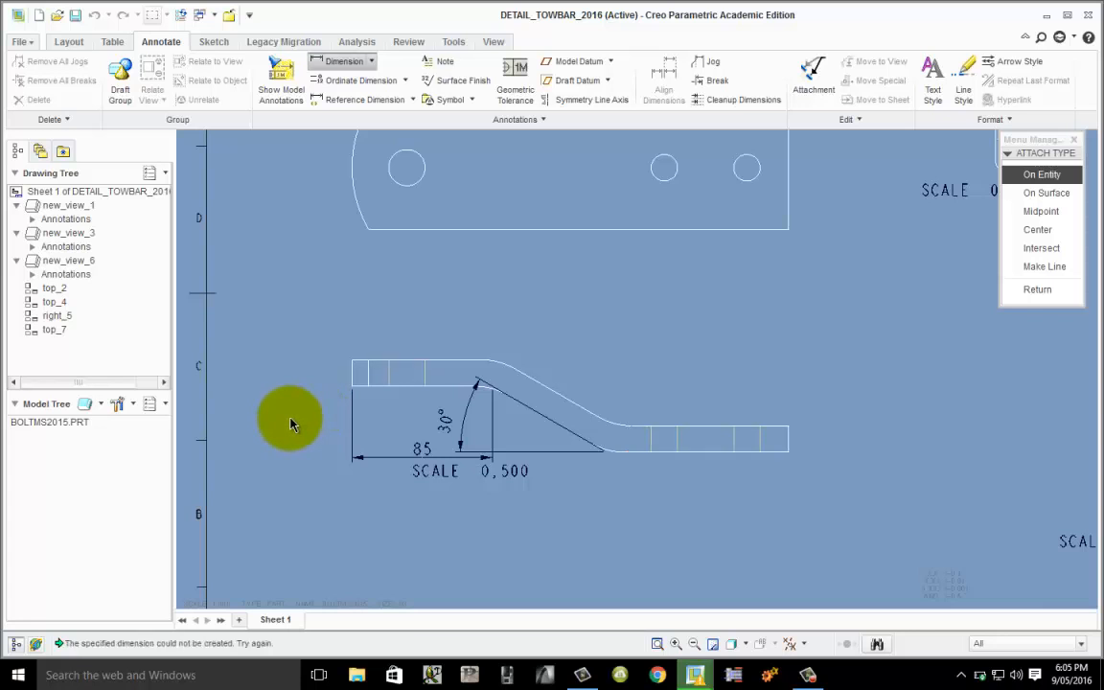
middle_click(292, 425)
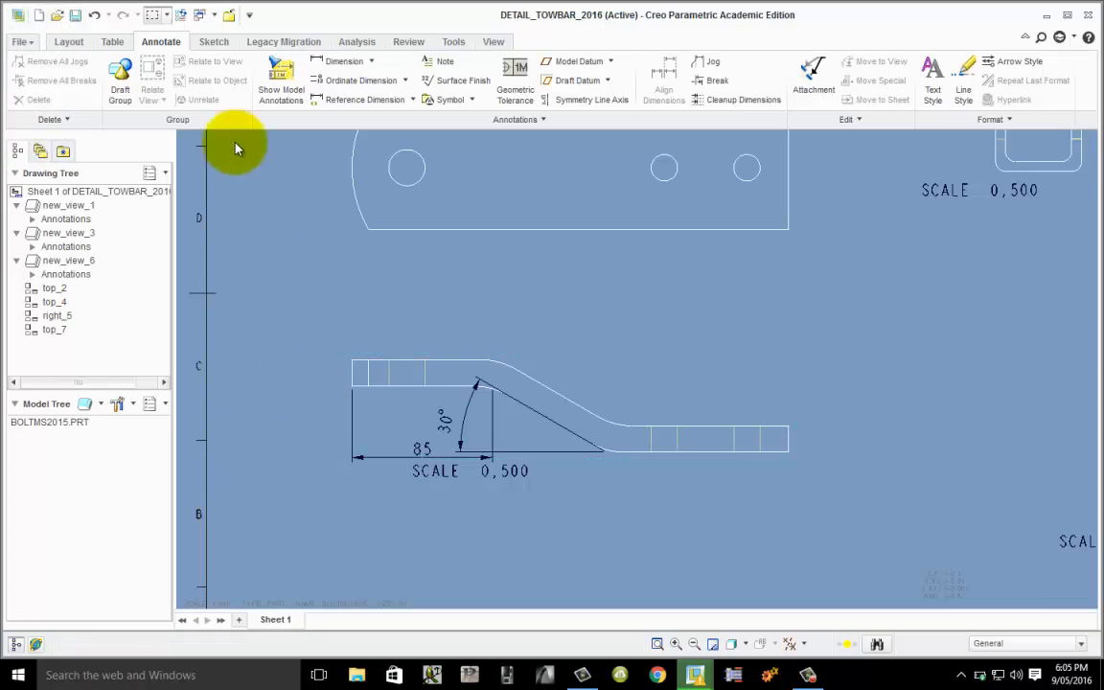
- Dimension the overall height from the side view's raised upper edge to its lower edge, placed left of the towbar
click(347, 65)
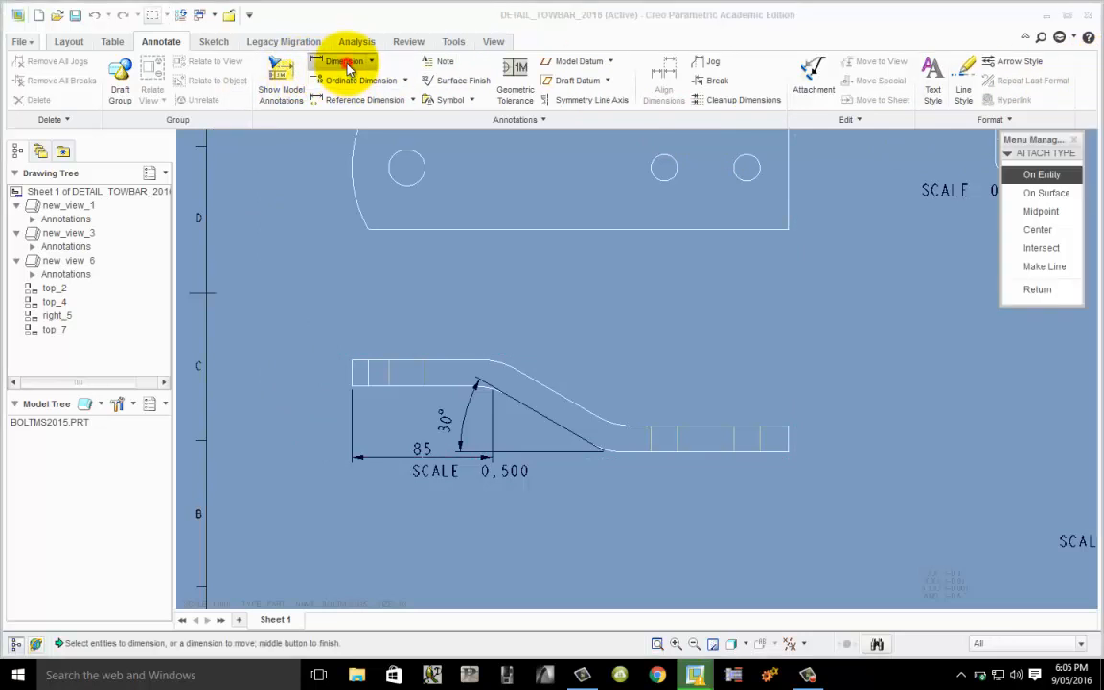
click(373, 365)
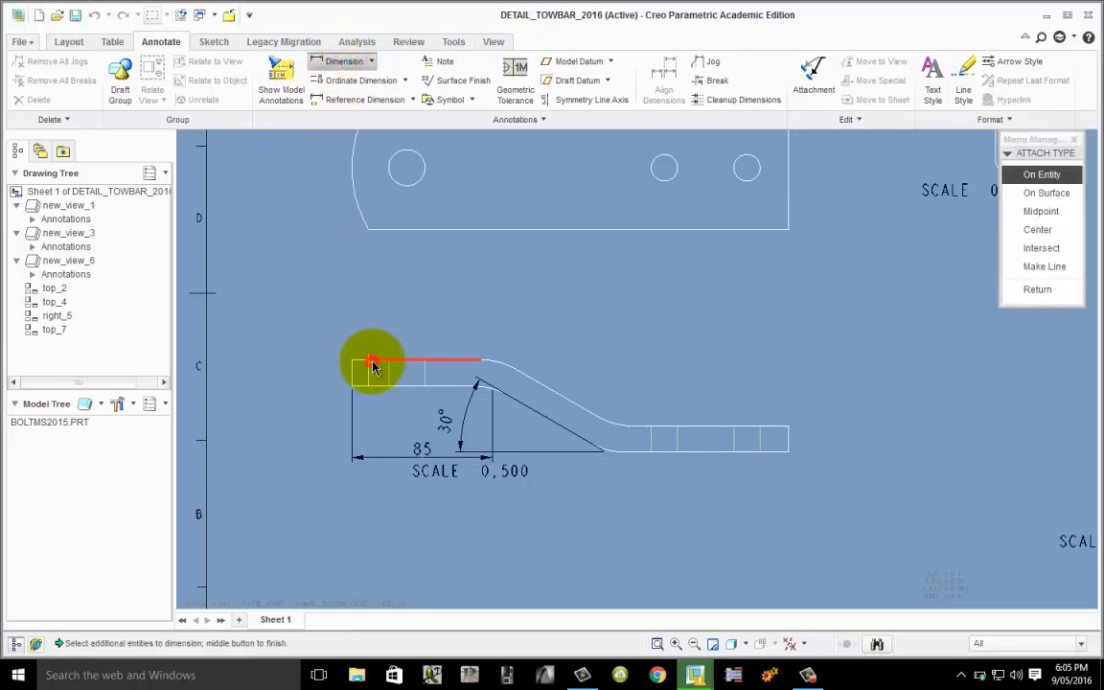
click(685, 451)
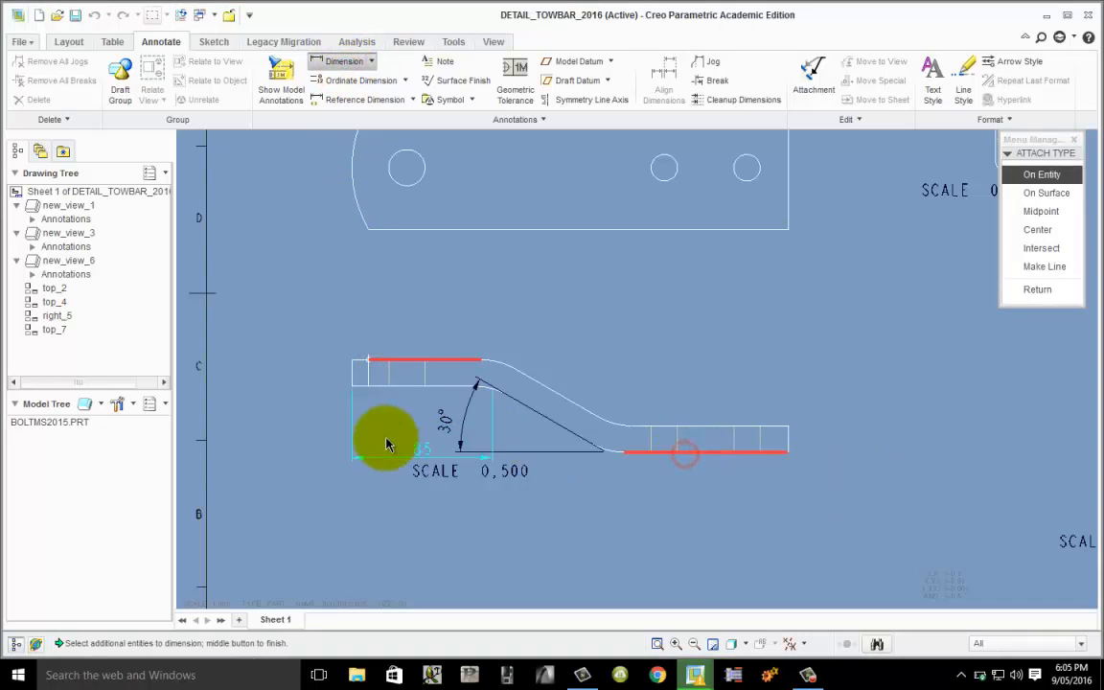
middle_click(300, 403)
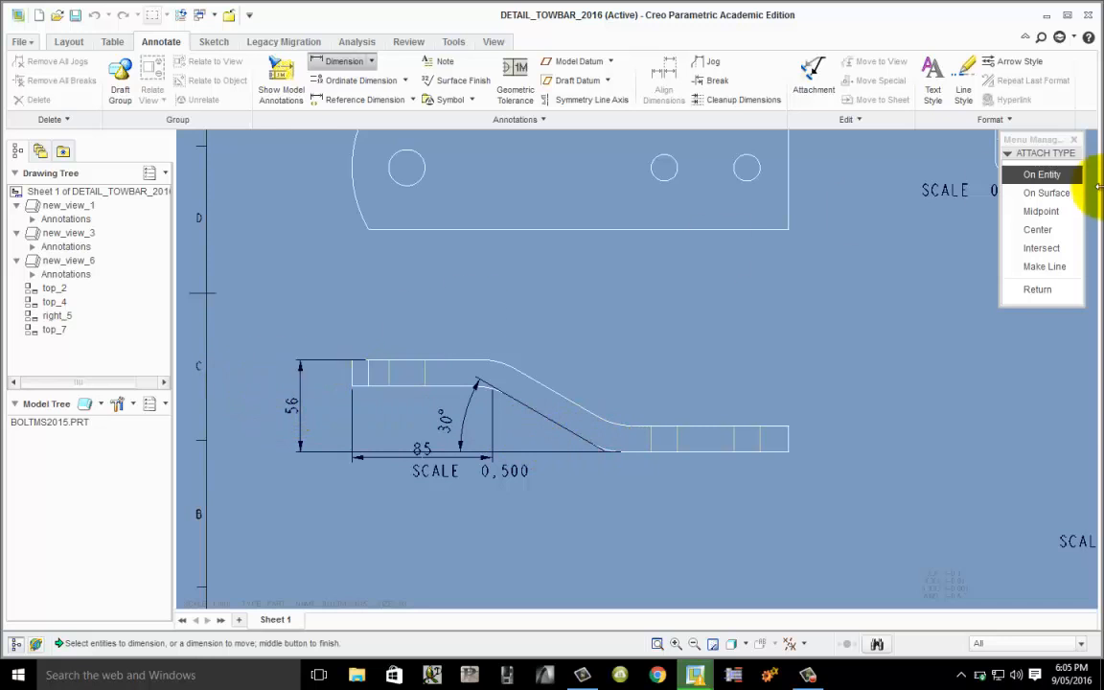
click(1037, 290)
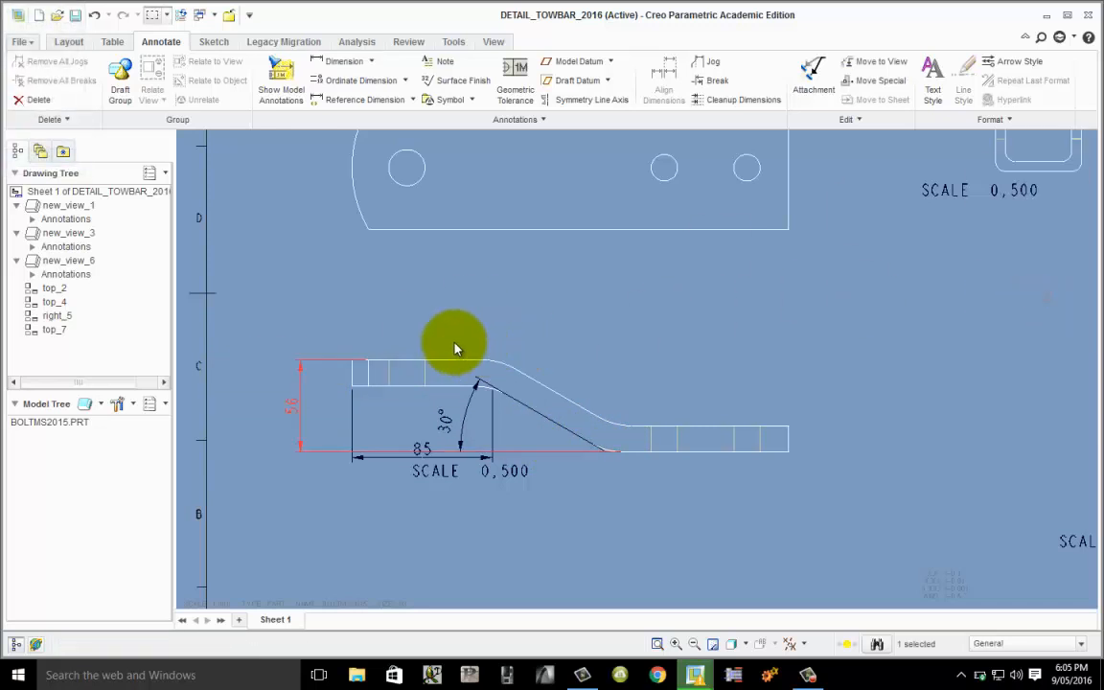
- Shorten the height dimension's upper and lower witness lines so they stop just short of the towbar outline
scroll(317, 386, up, 4)
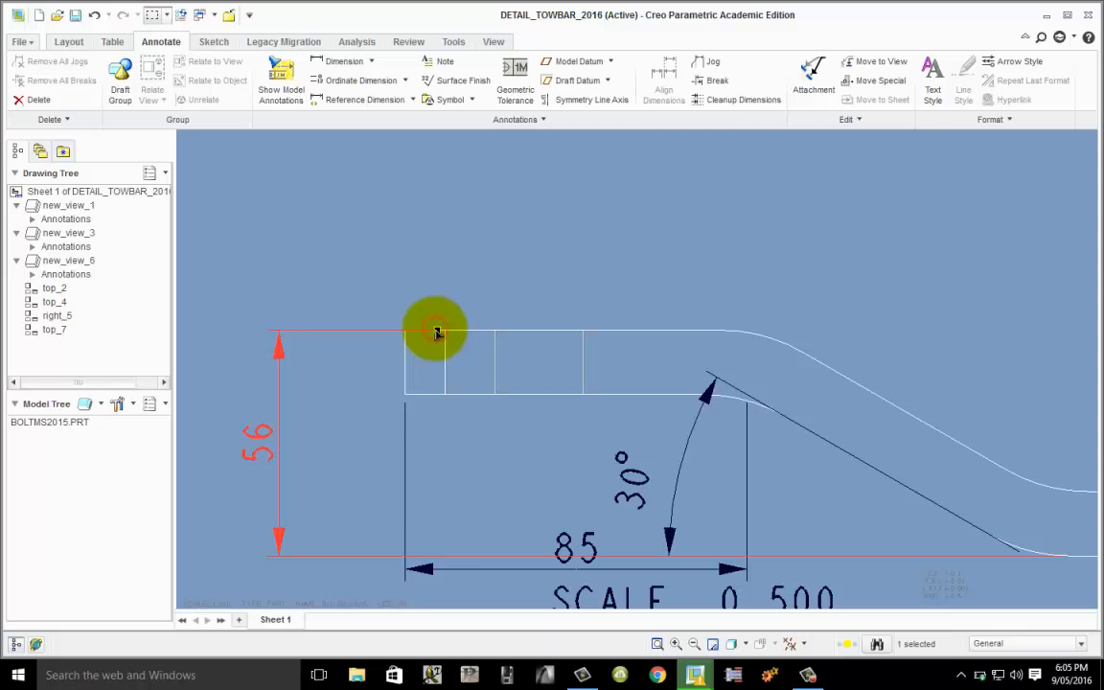
drag(436, 328, 393, 299)
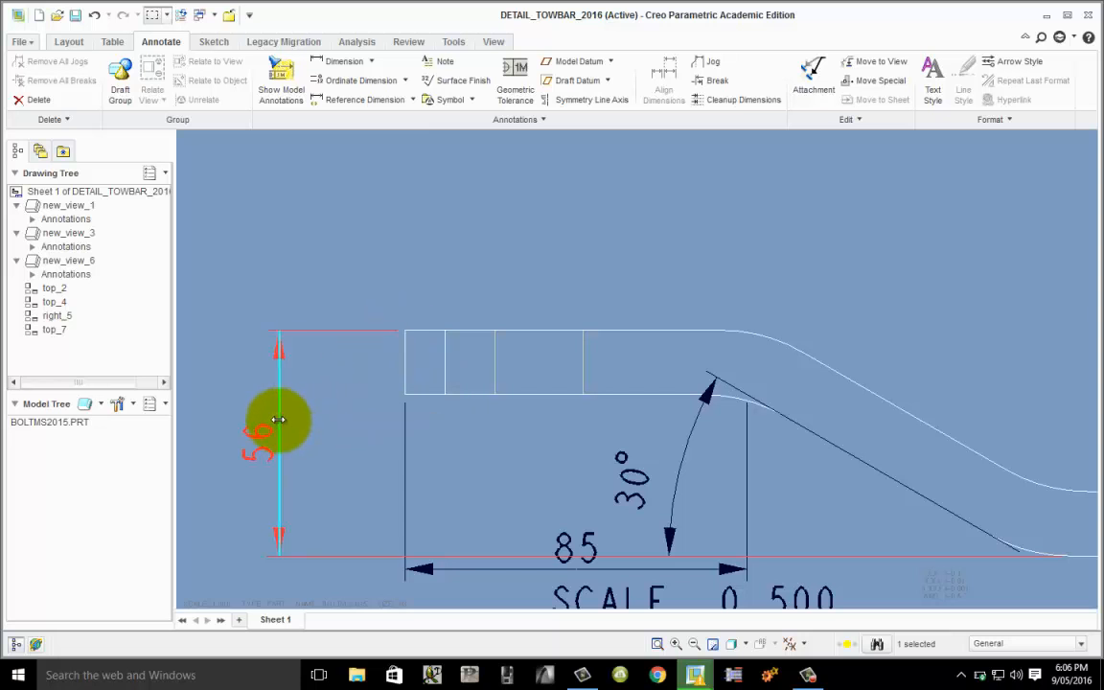
scroll(276, 419, down, 3)
scroll(660, 485, up, 4)
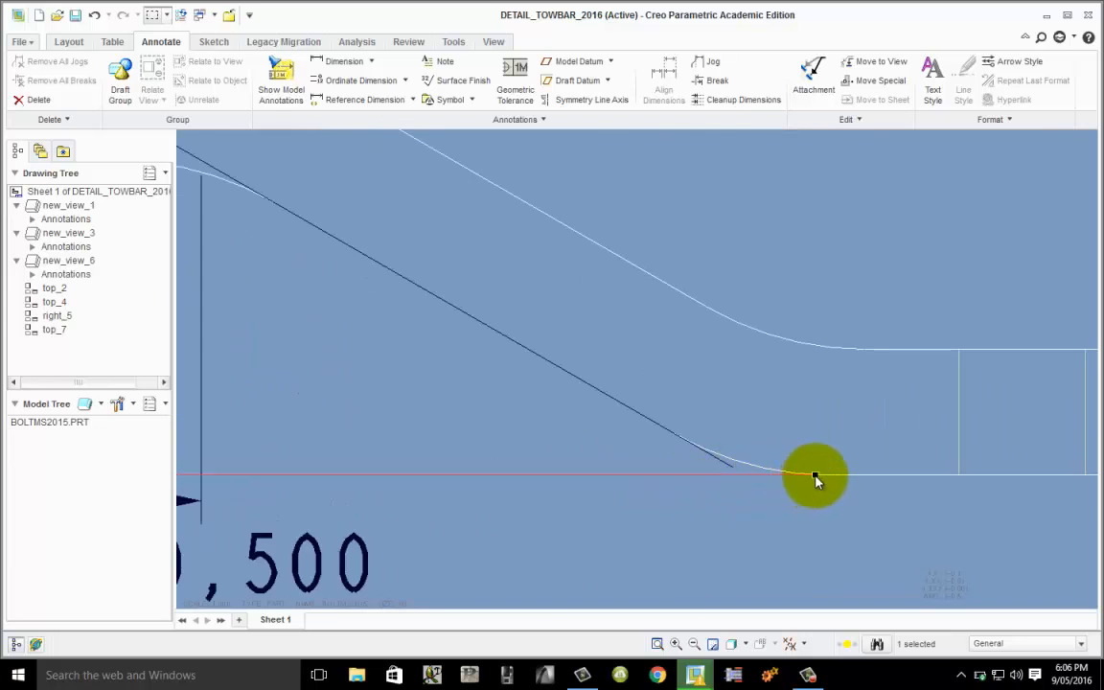
mouse_move(815, 476)
mouse_down()
mouse_move(758, 479)
mouse_move(769, 503)
mouse_up()
- Move the 85 mm dimension above the side view and adjust its right witness line to end at the lower bend edge
scroll(771, 505, down, 4)
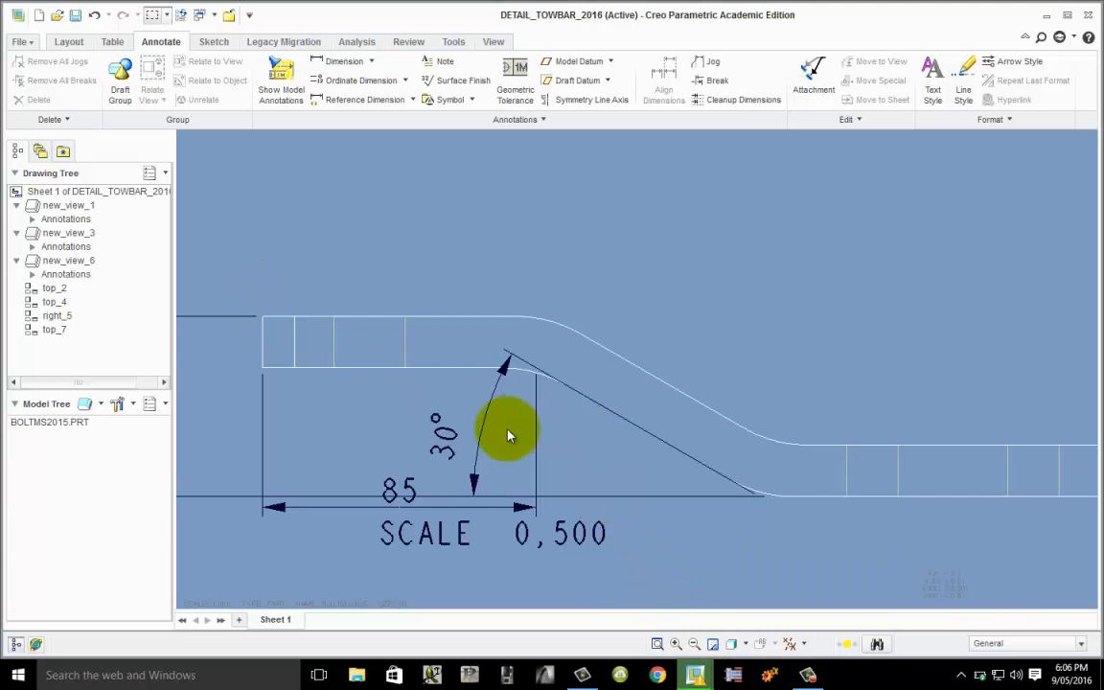
click(383, 513)
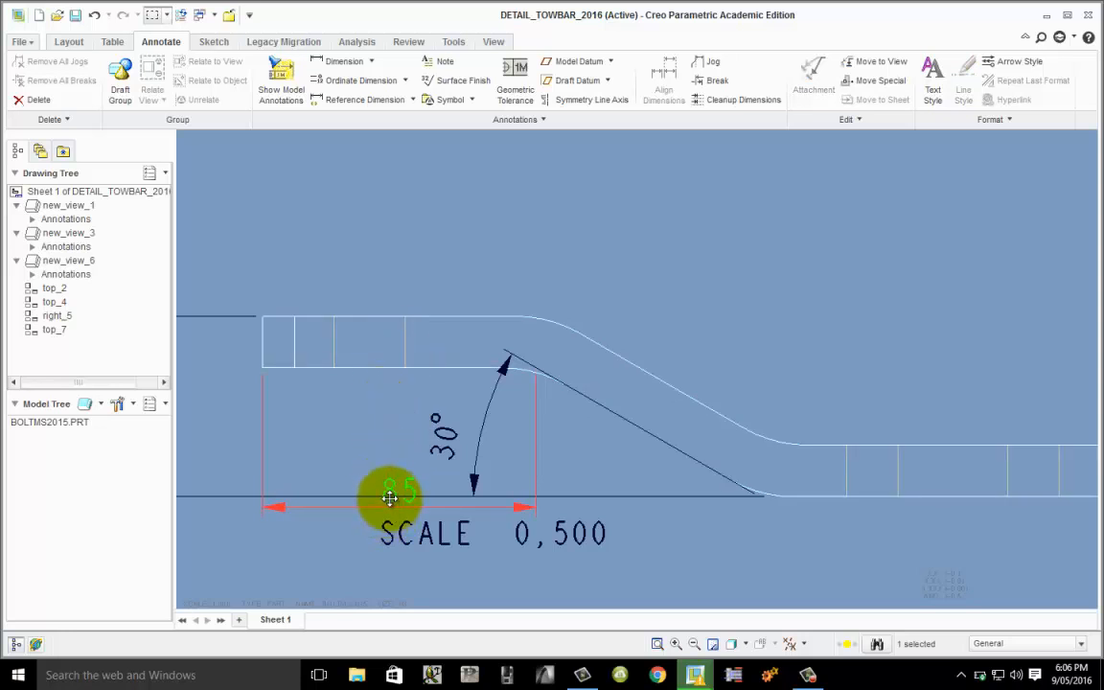
drag(389, 497, 406, 225)
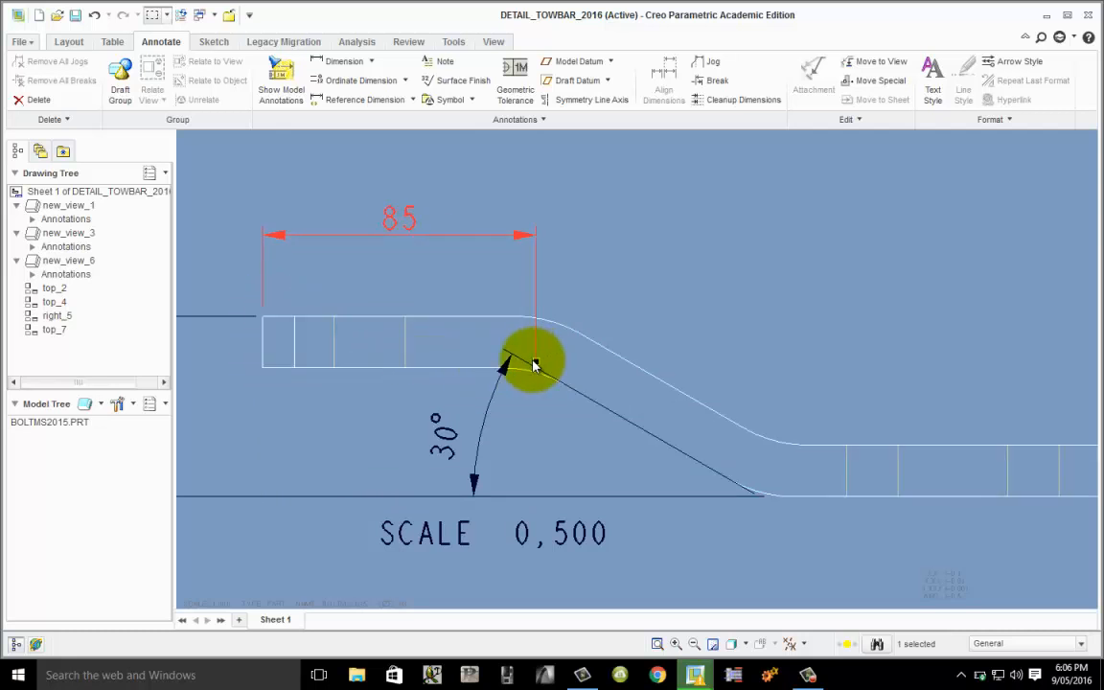
drag(540, 318, 537, 382)
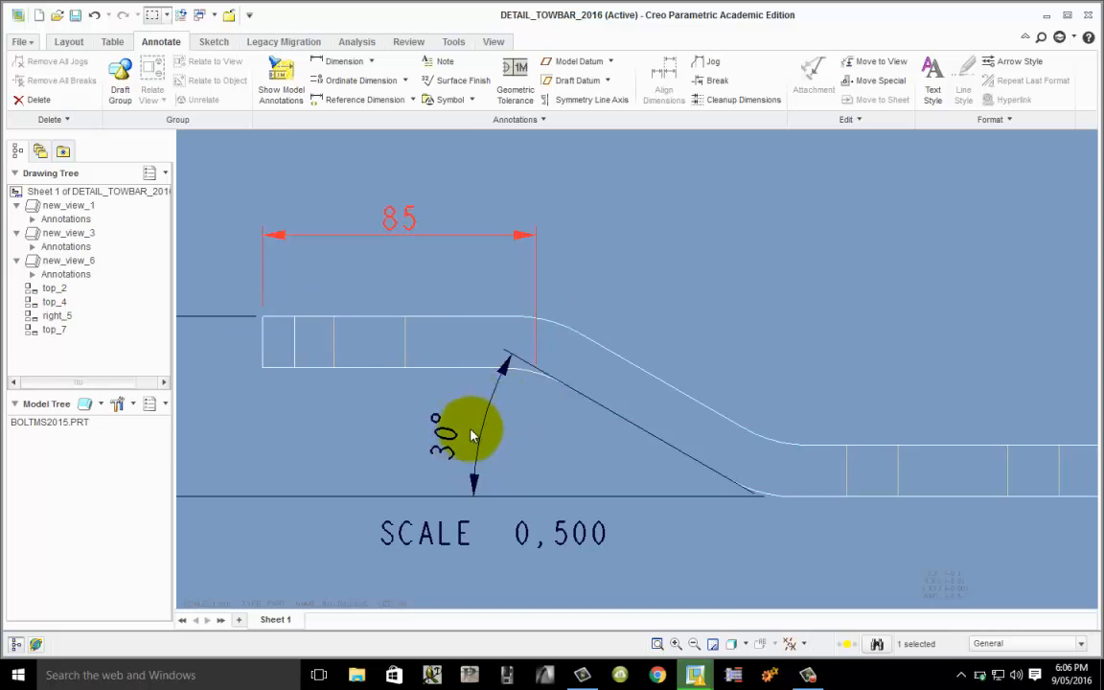
- Move the 30° angle dimension closer to the lower bend, beneath the sloping section of the towbar
click(443, 440)
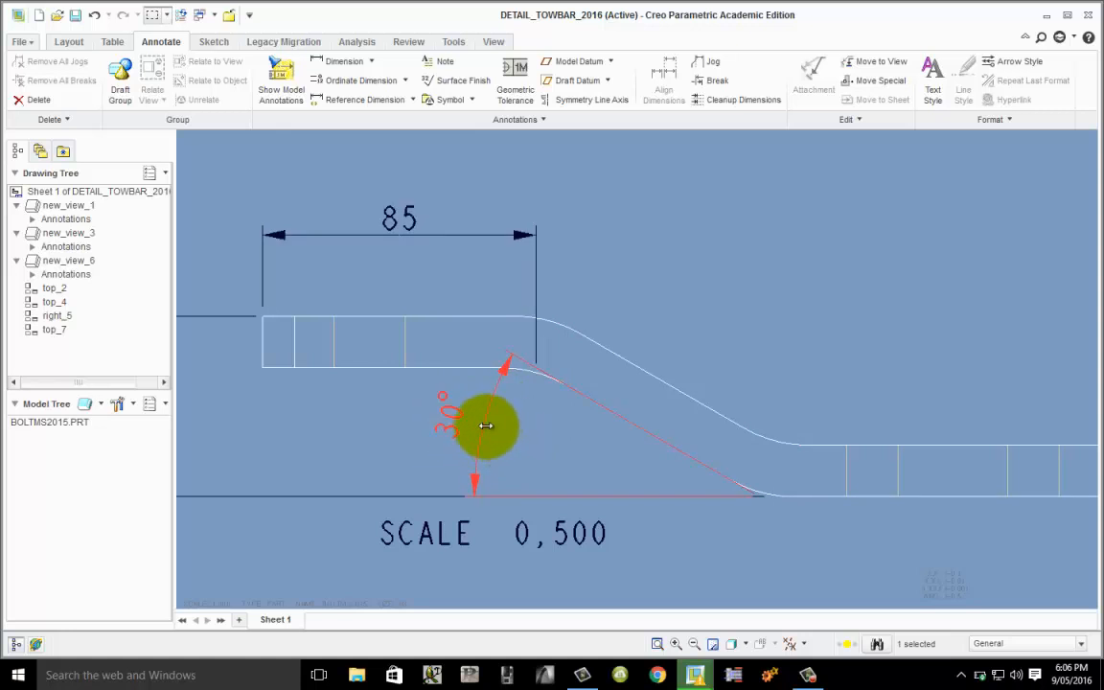
drag(484, 424, 619, 456)
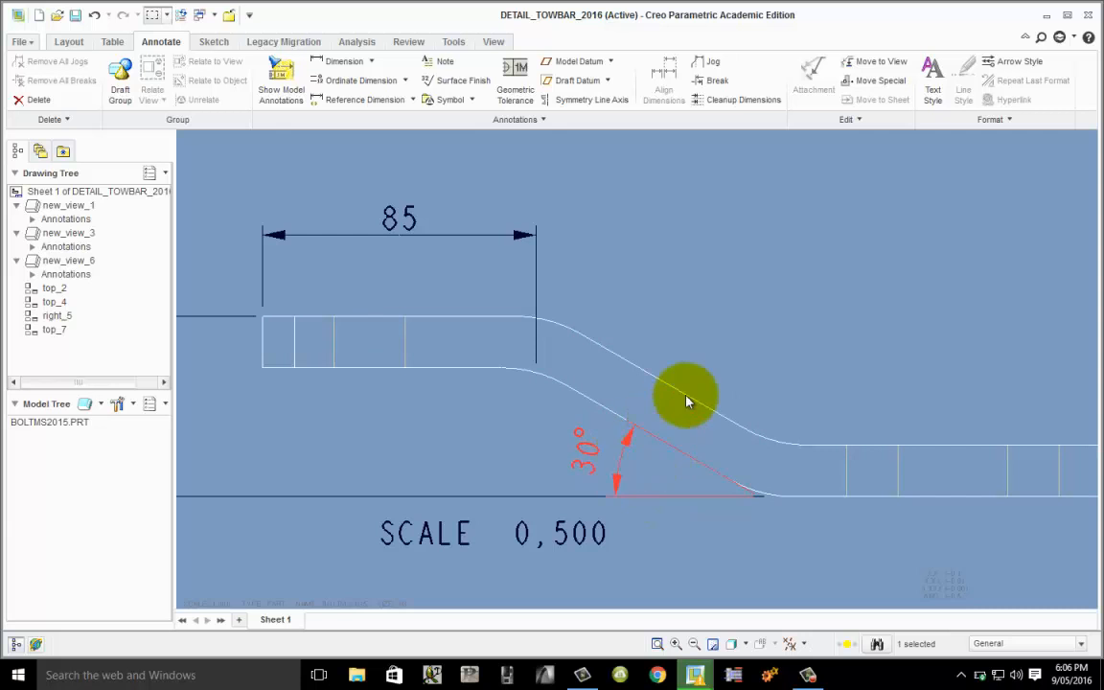
click(771, 313)
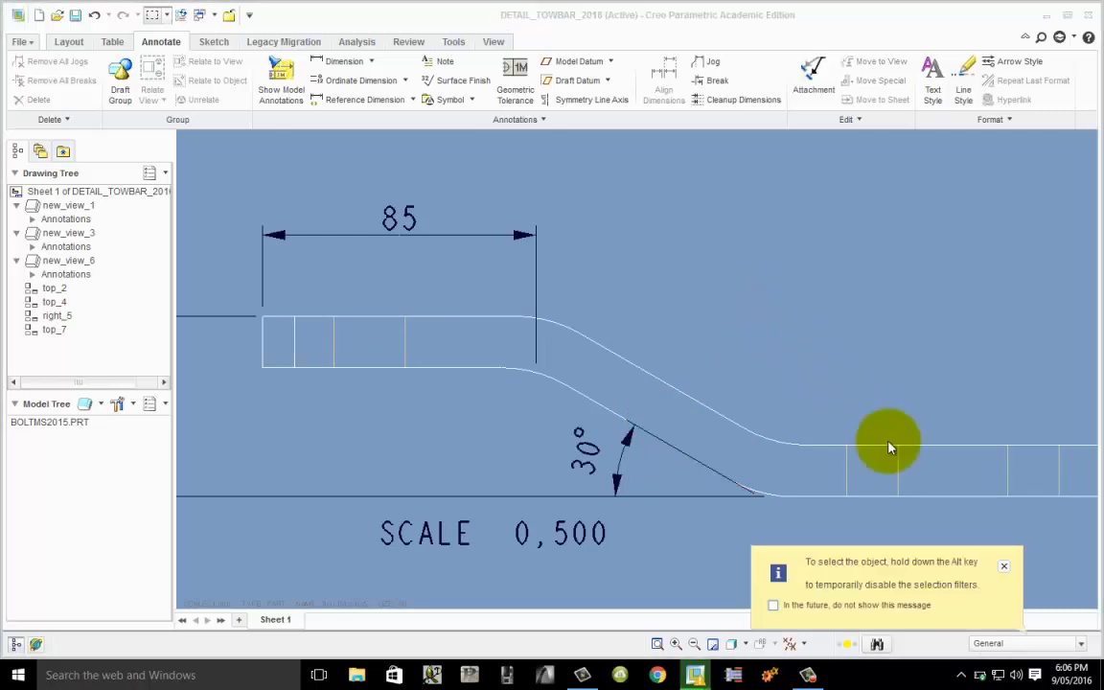
- Dismiss the selection filter notice over the drawing
click(1003, 565)
scroll(743, 316, up, 1)
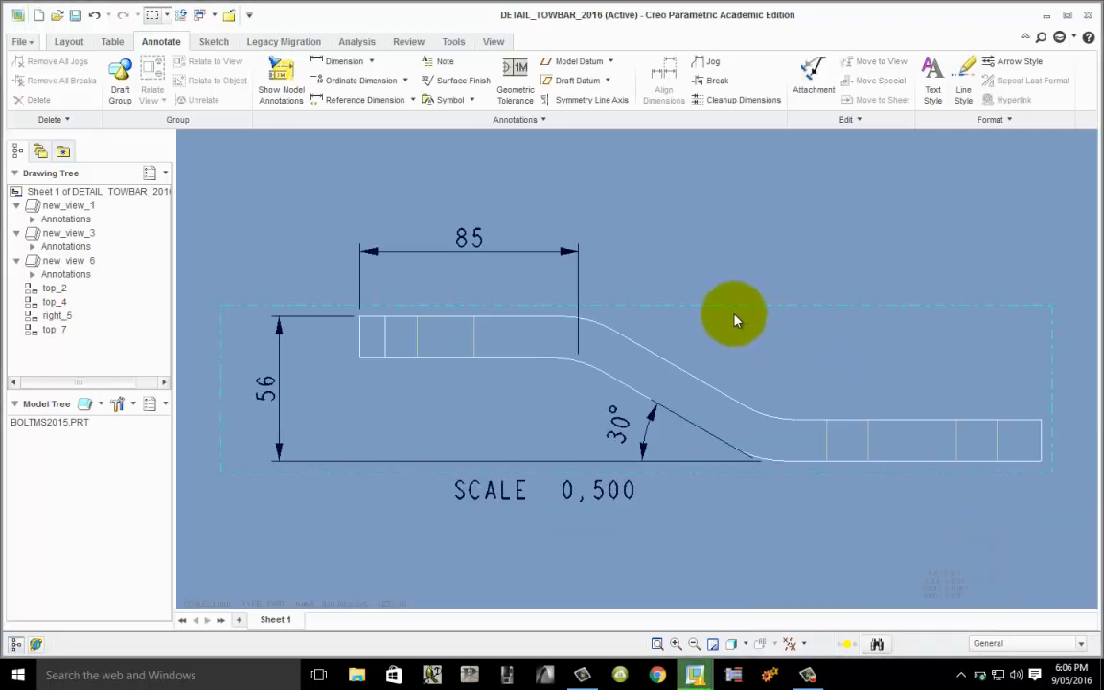
scroll(469, 369, up, 1)
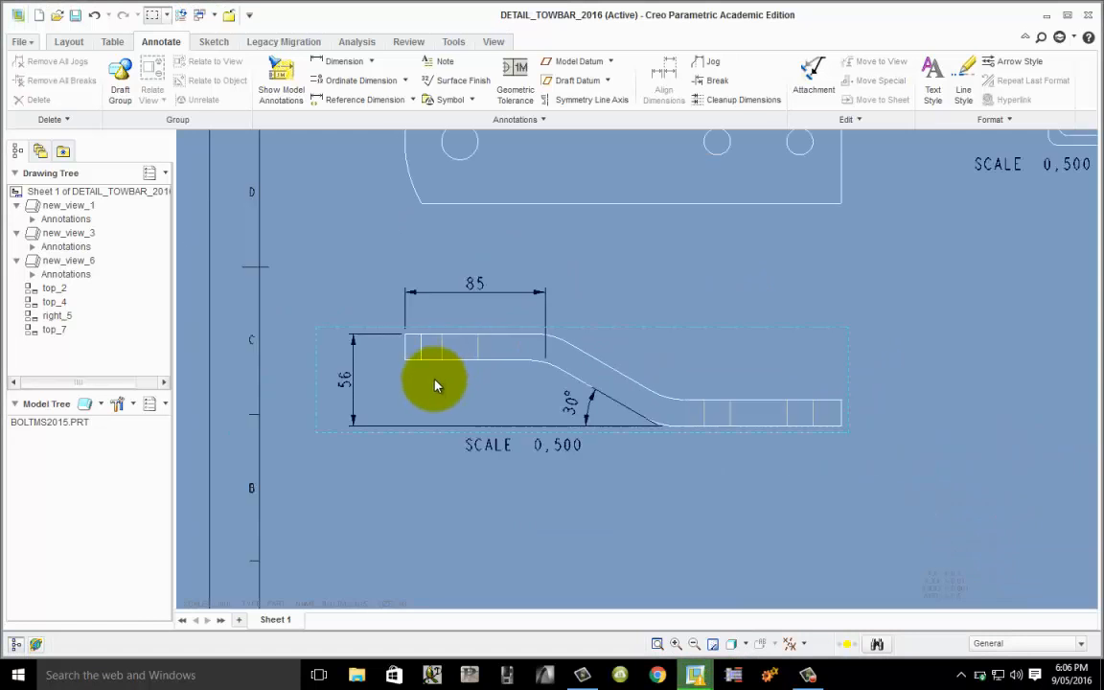
click(568, 518)
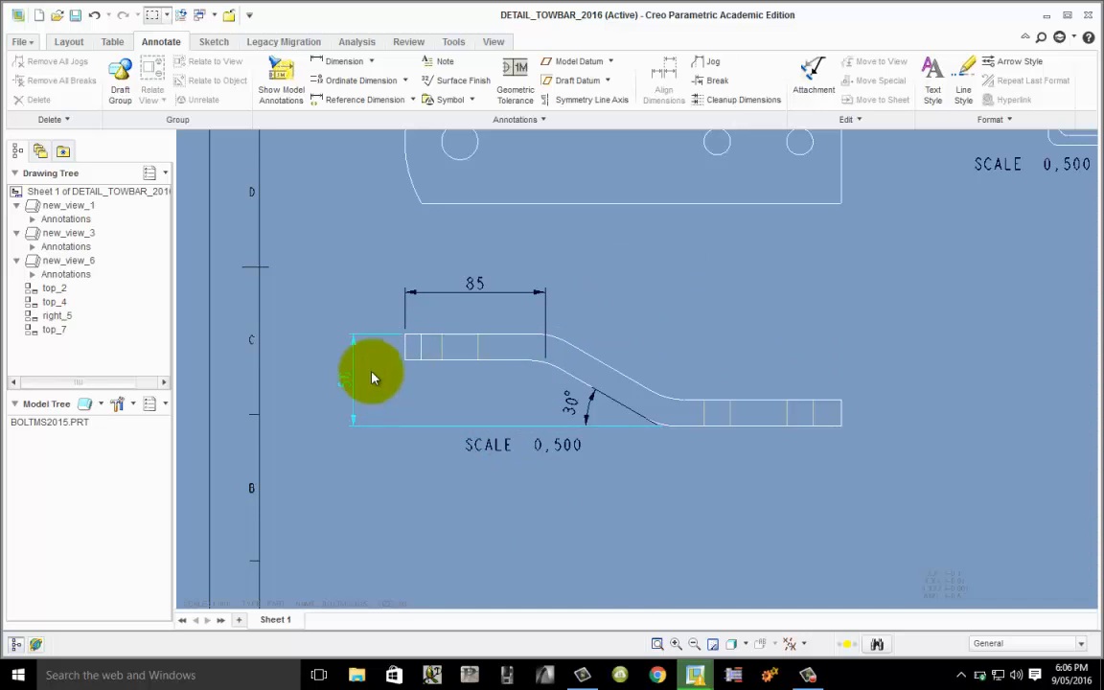
- Try to dimension the towbar's plate thickness from the short vertical edge at the side view's raised end
click(331, 61)
scroll(445, 359, up, 2)
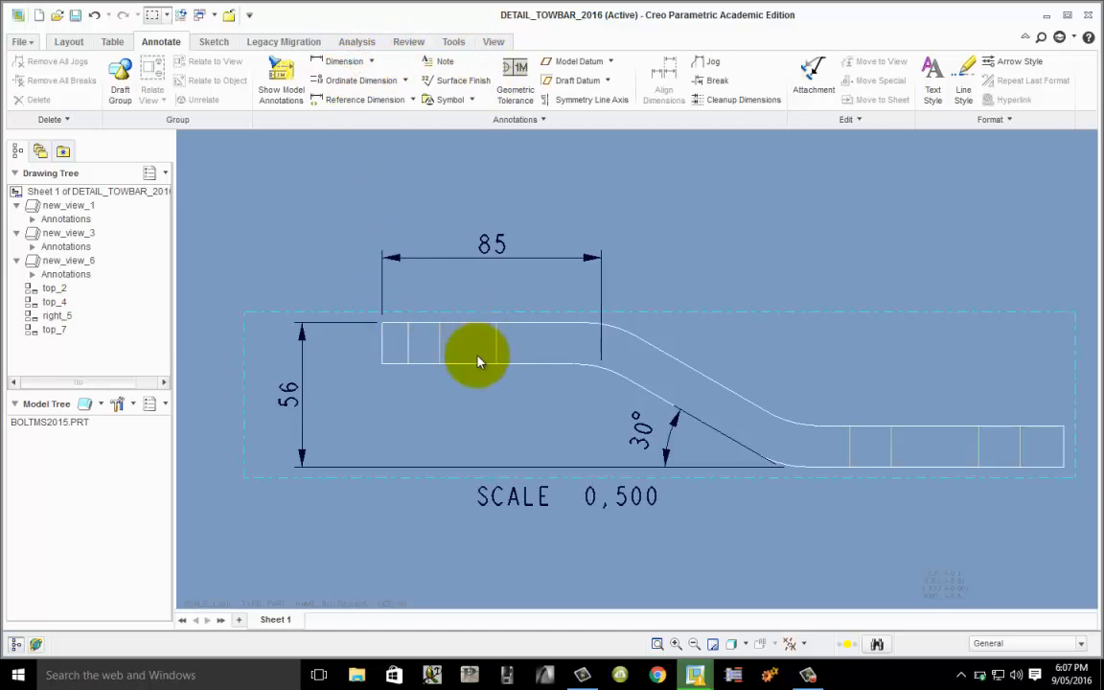
click(343, 62)
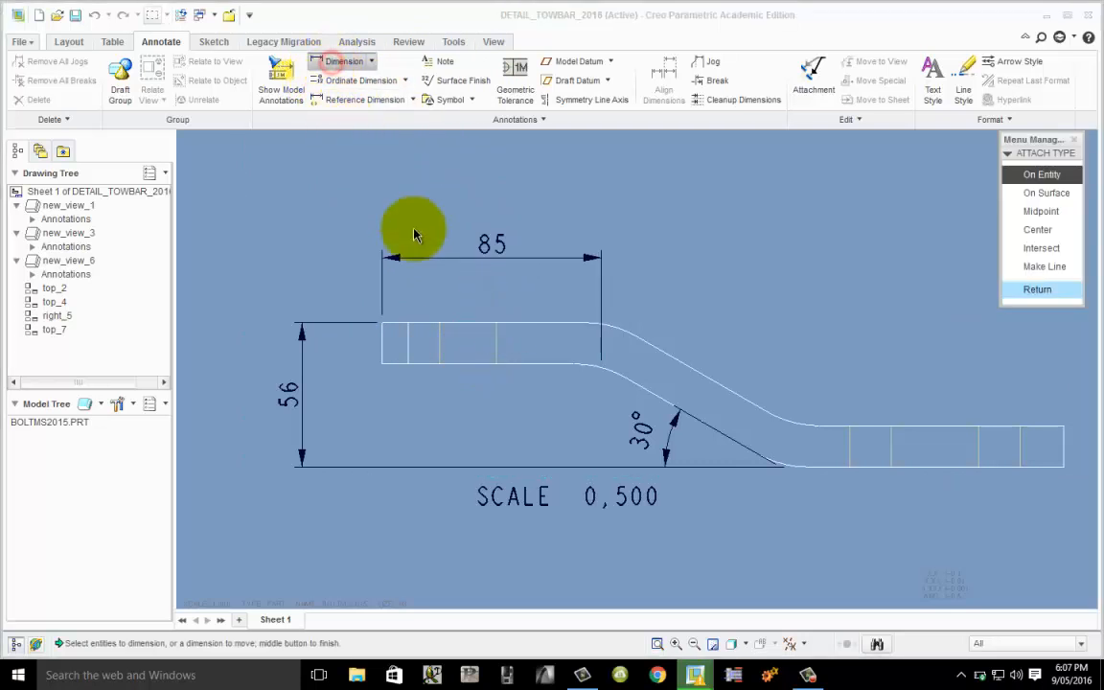
click(382, 347)
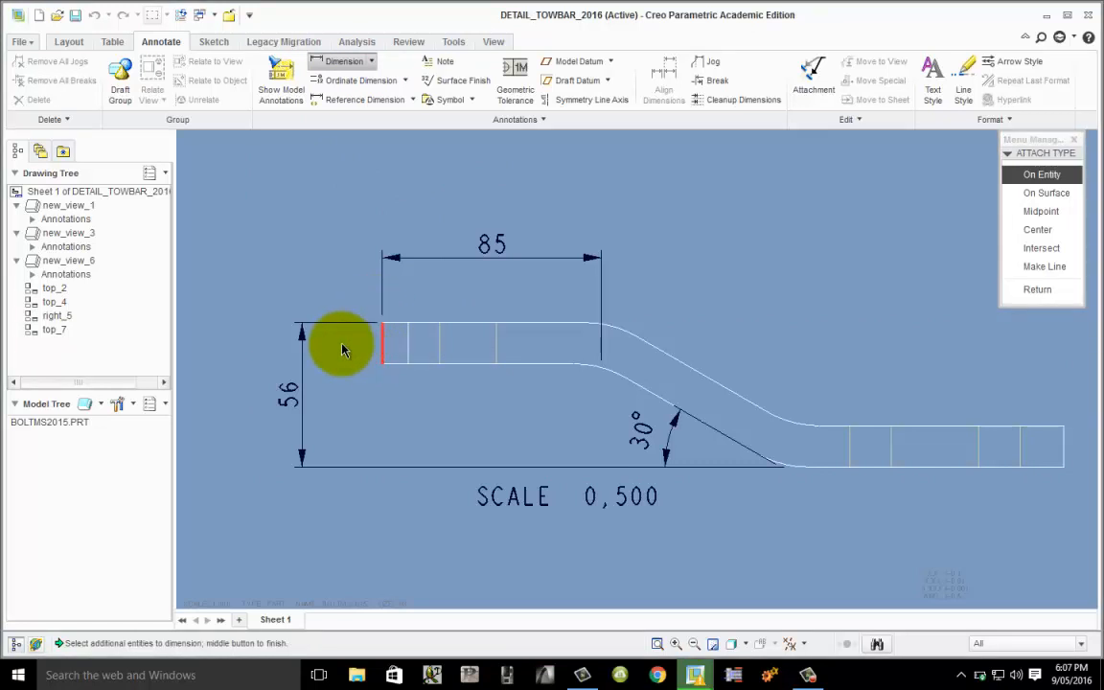
middle_click(343, 350)
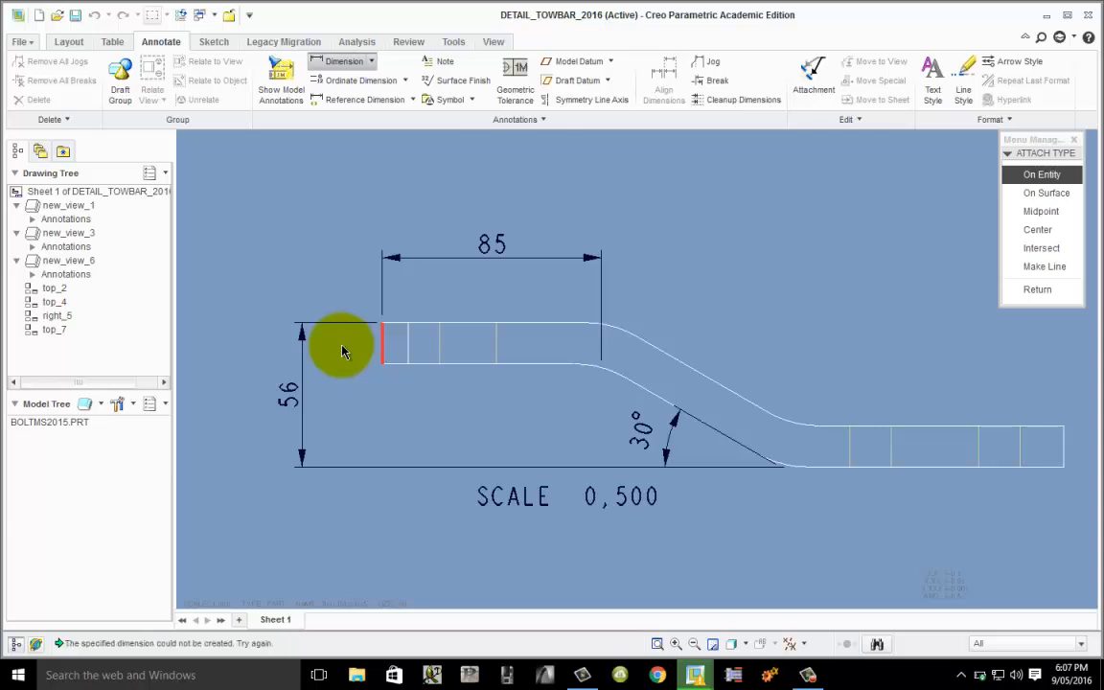
mouse_move(343, 350)
middle_down()
mouse_move(375, 342)
mouse_move(325, 342)
mouse_move(329, 354)
middle_up()
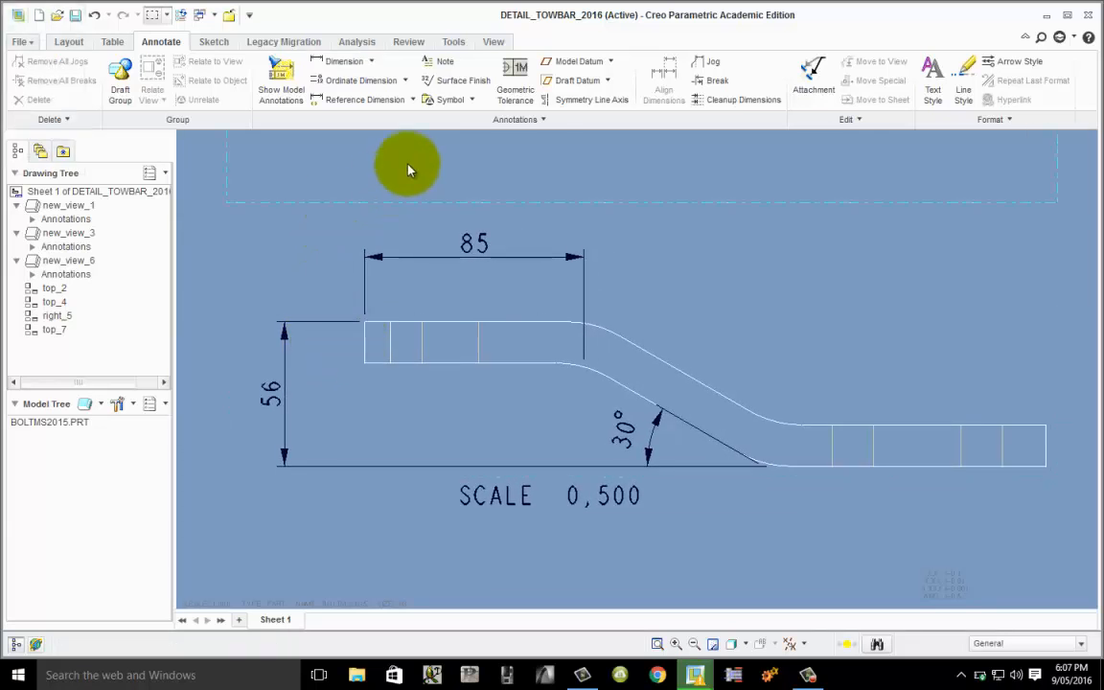
- Dimension the plate thickness at the side view's raised end, placed between the end edge and the overall height dimension
click(346, 62)
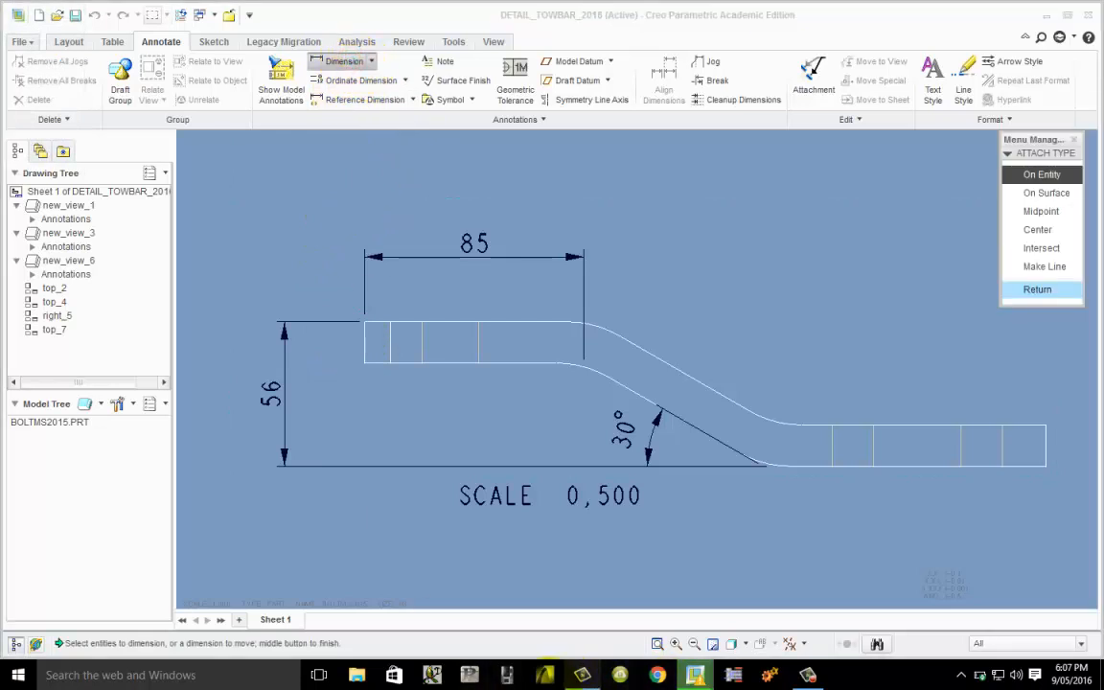
click(370, 351)
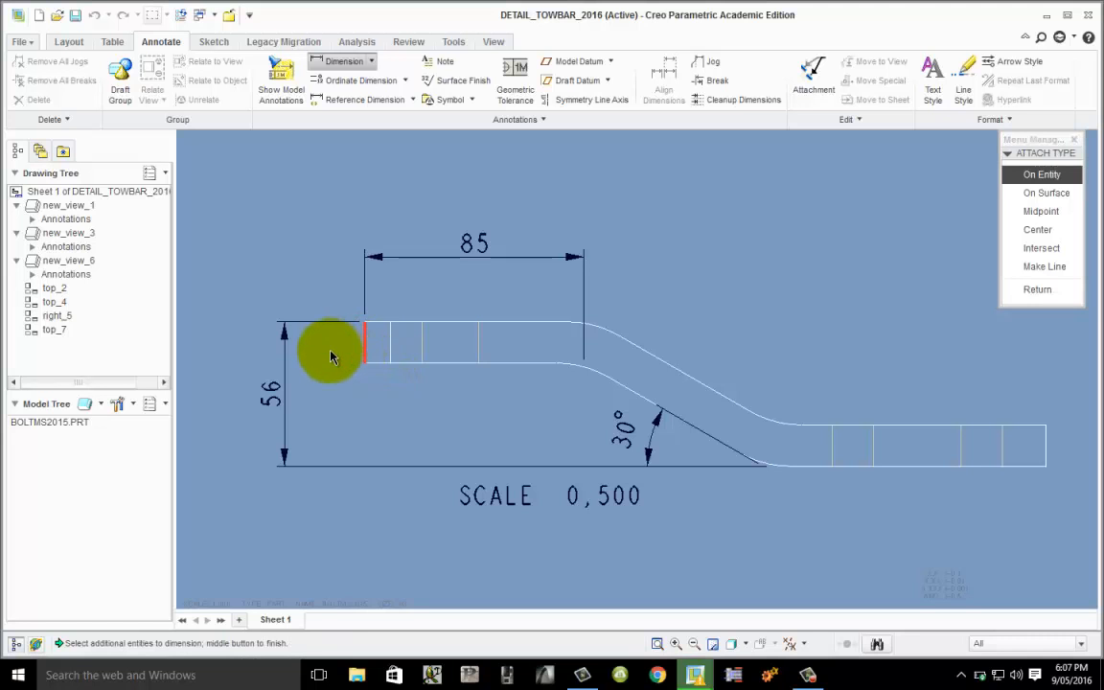
middle_click(328, 350)
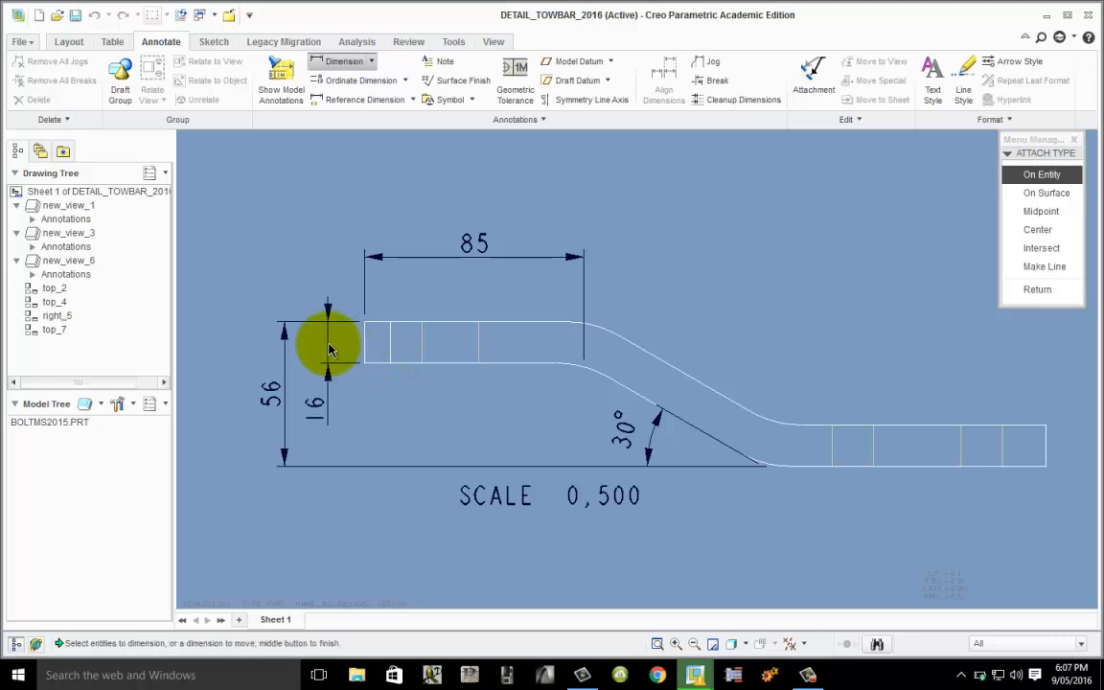
middle_click(367, 347)
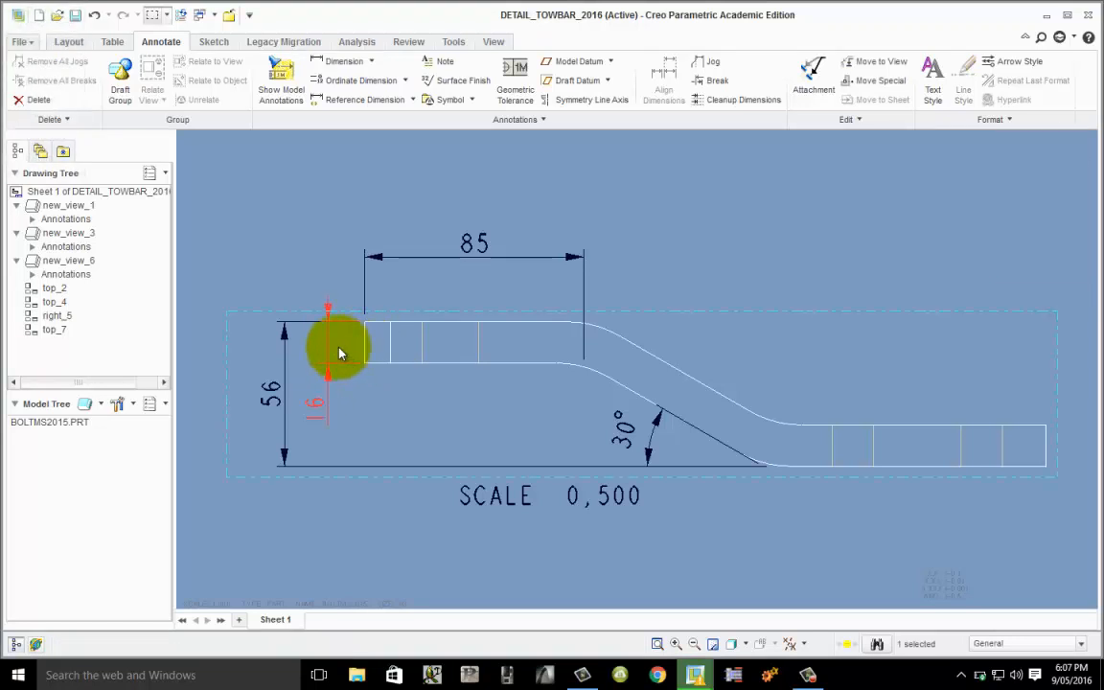
click(316, 407)
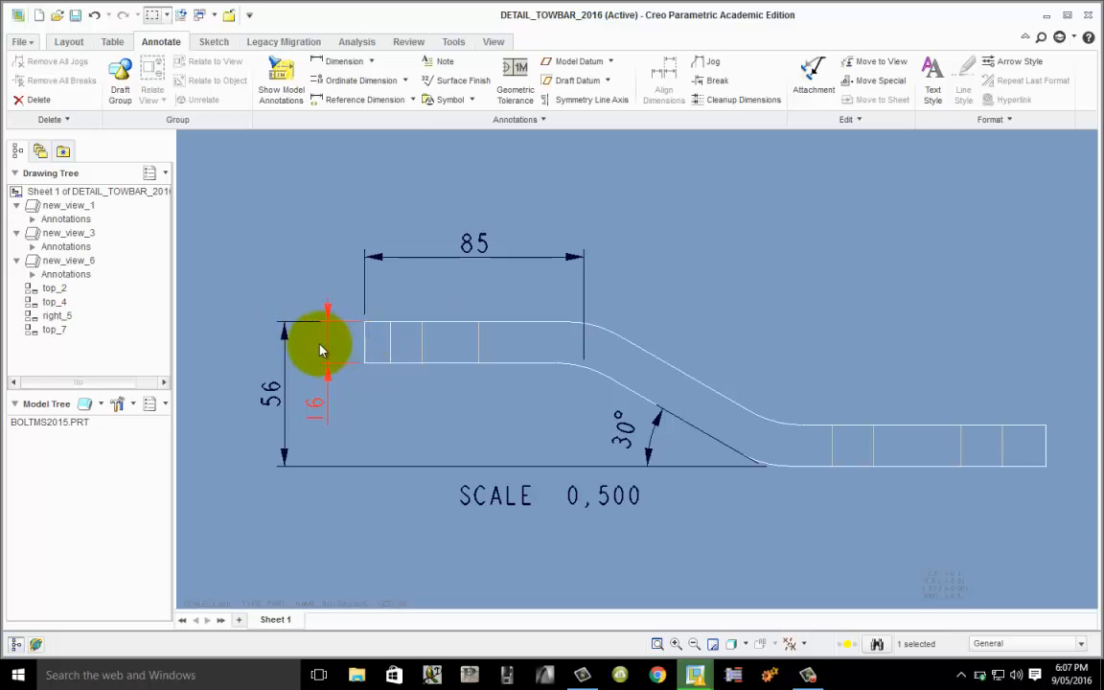
scroll(308, 495, down, 2)
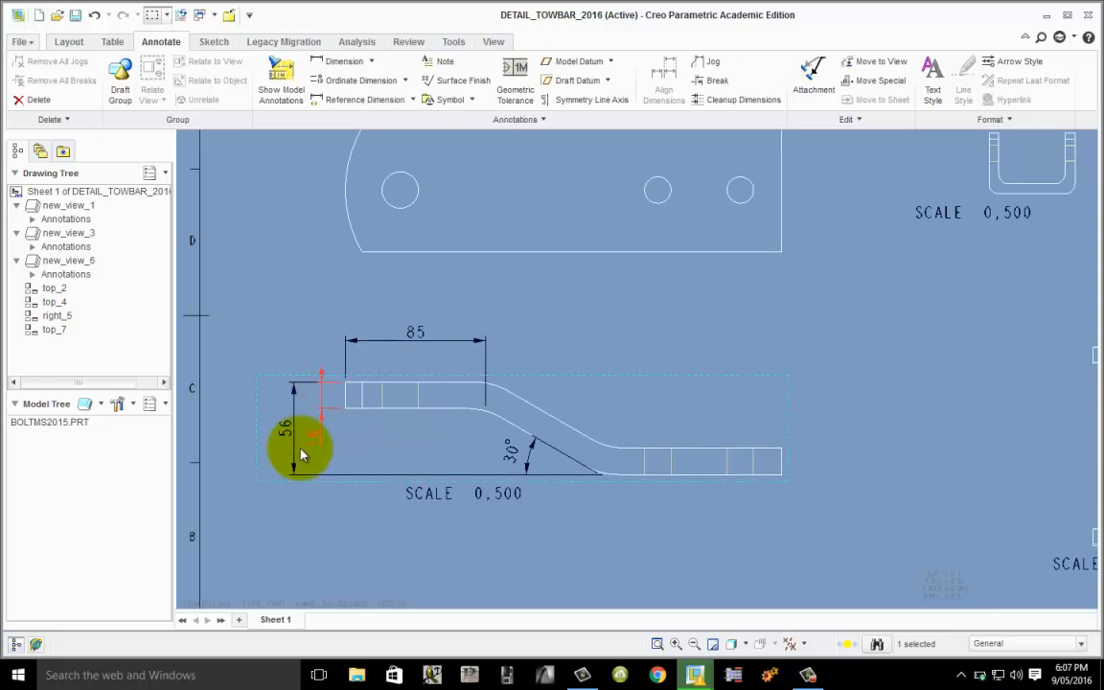
- Add a second angle dimension between the side view's sloping lower edge and horizontal bottom edge, placed left of the existing angle
click(522, 458)
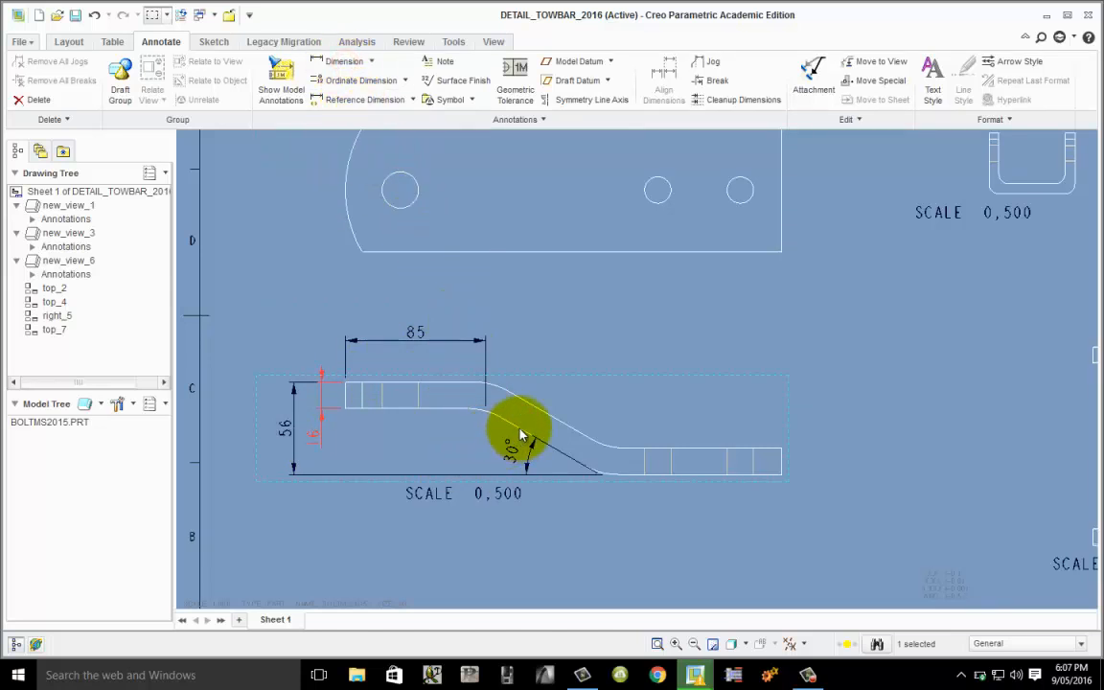
click(347, 63)
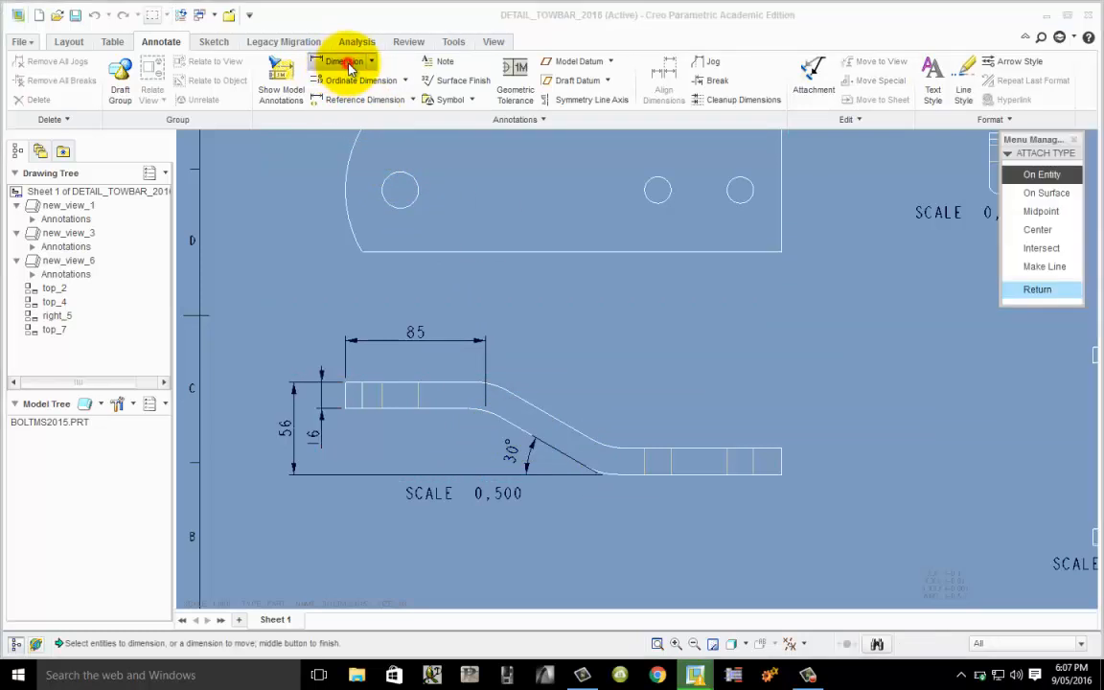
click(522, 438)
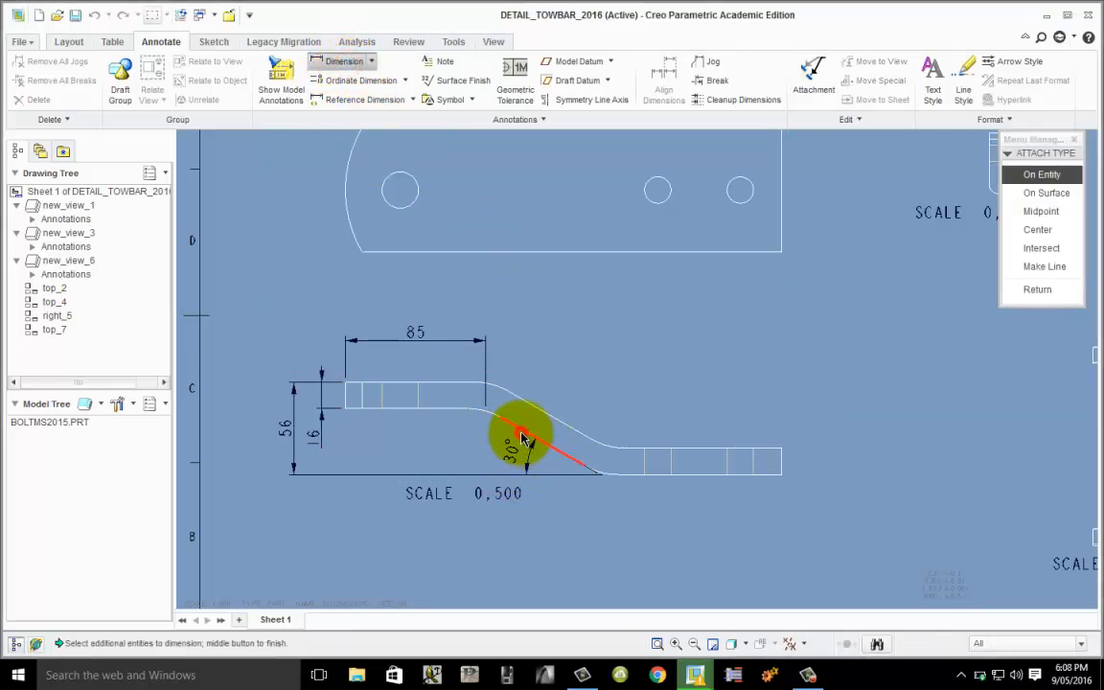
click(657, 477)
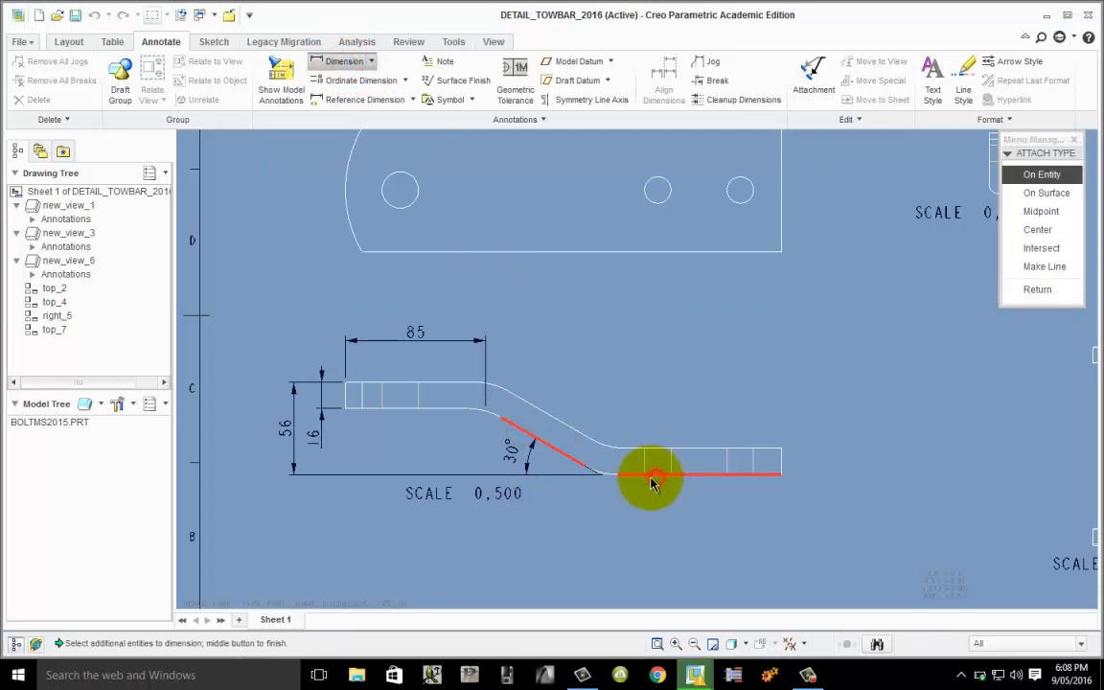
middle_click(465, 449)
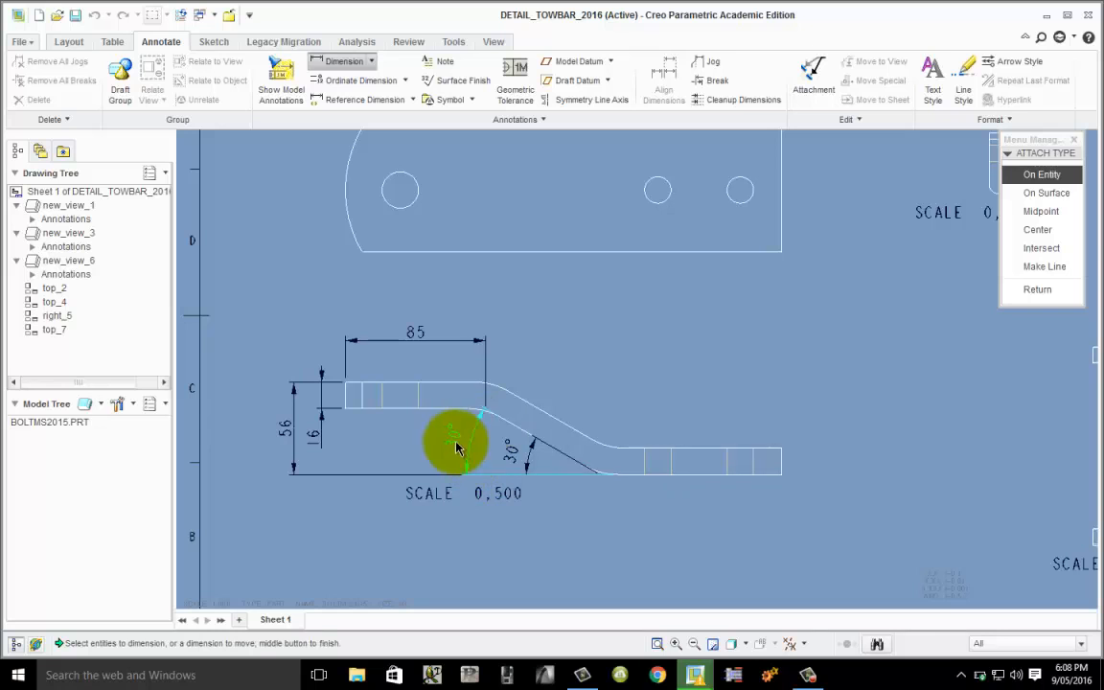
click(455, 445)
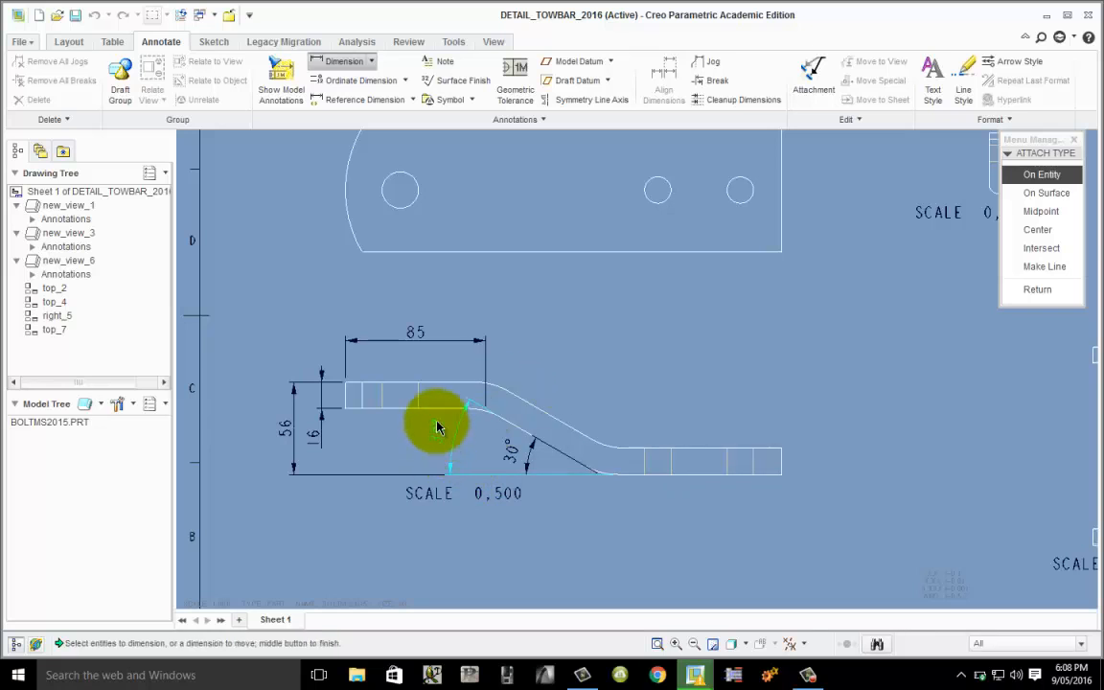
click(438, 429)
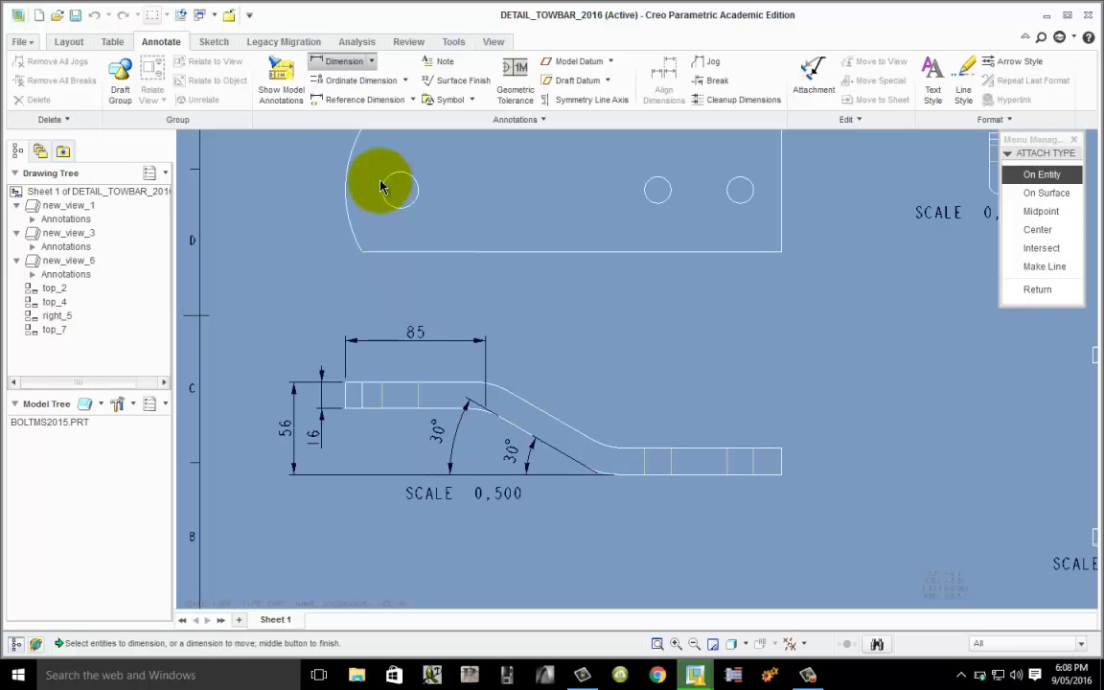
- Delete the duplicate angle dimension farther from the lower bend, keeping the one close to it
click(1033, 293)
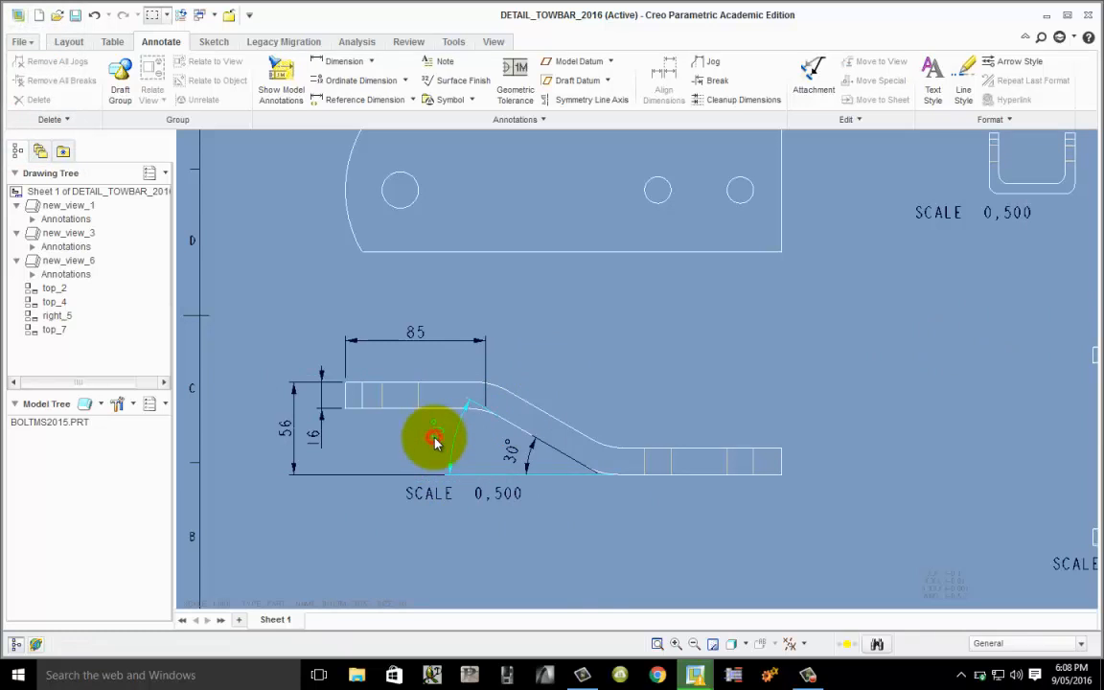
right_click(438, 438)
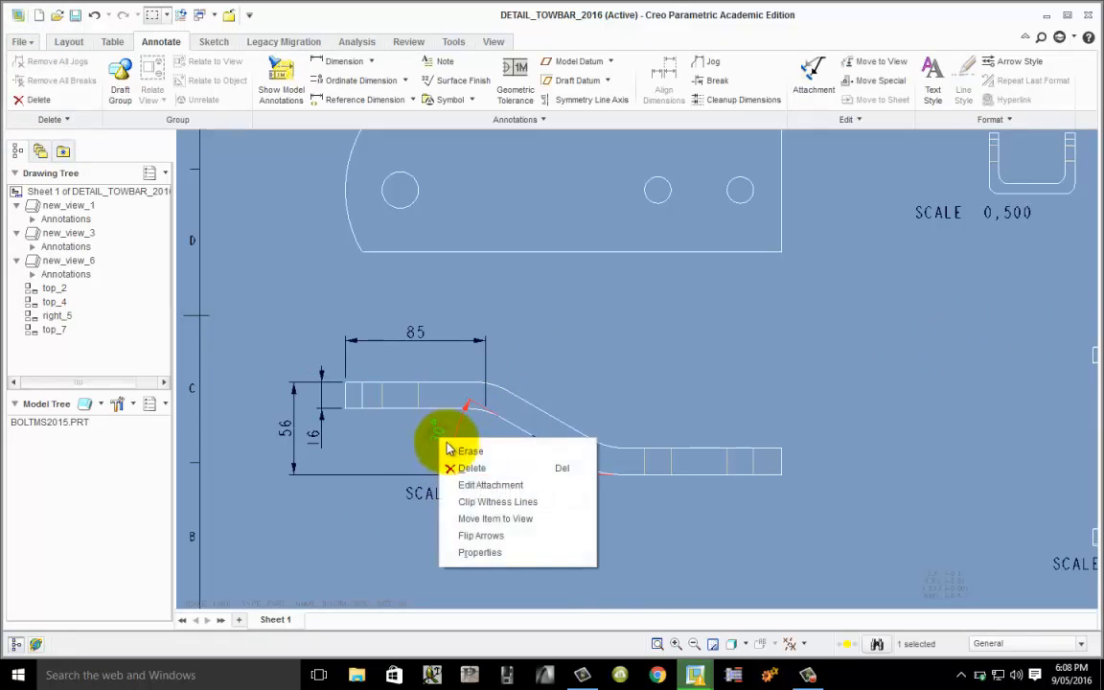
click(473, 468)
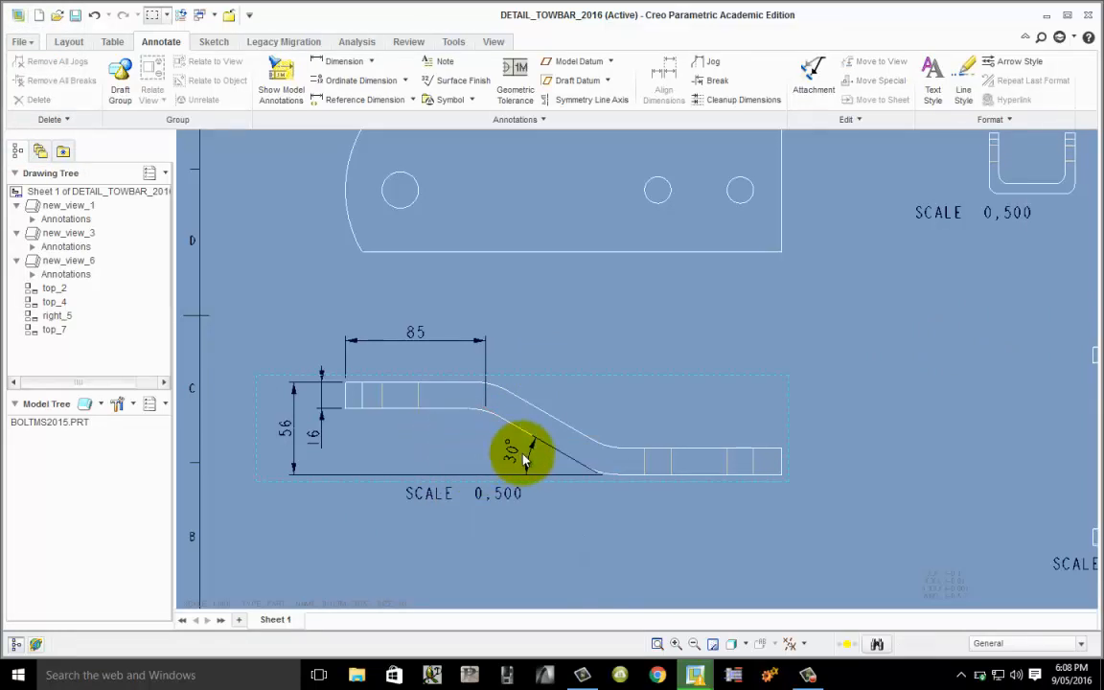
click(513, 460)
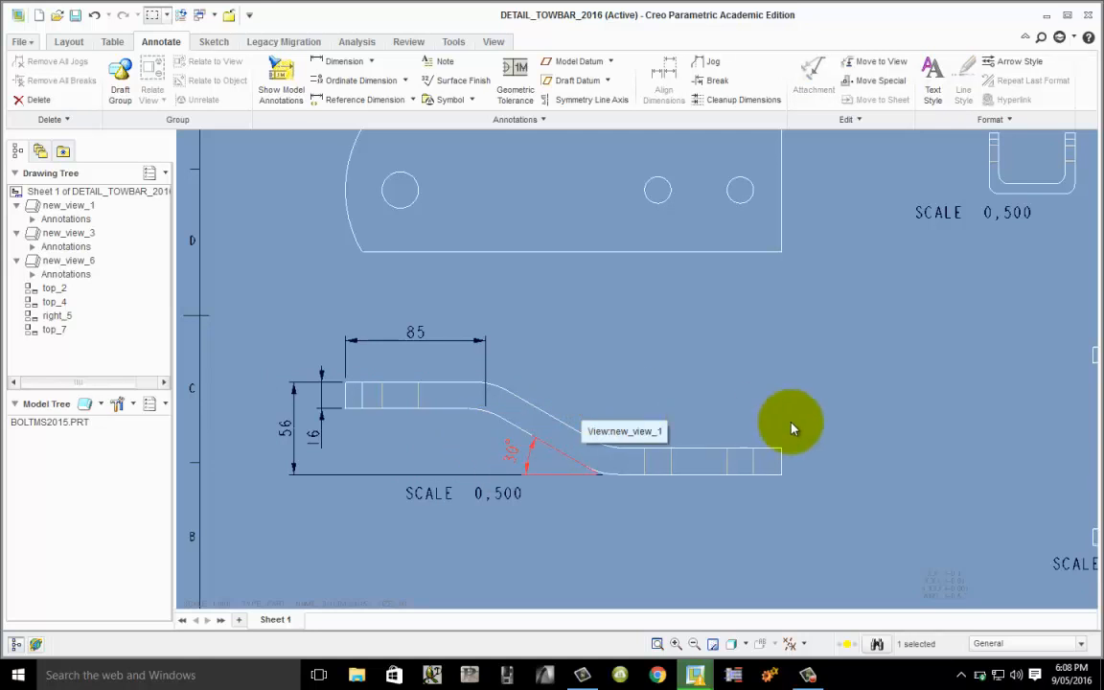
click(353, 674)
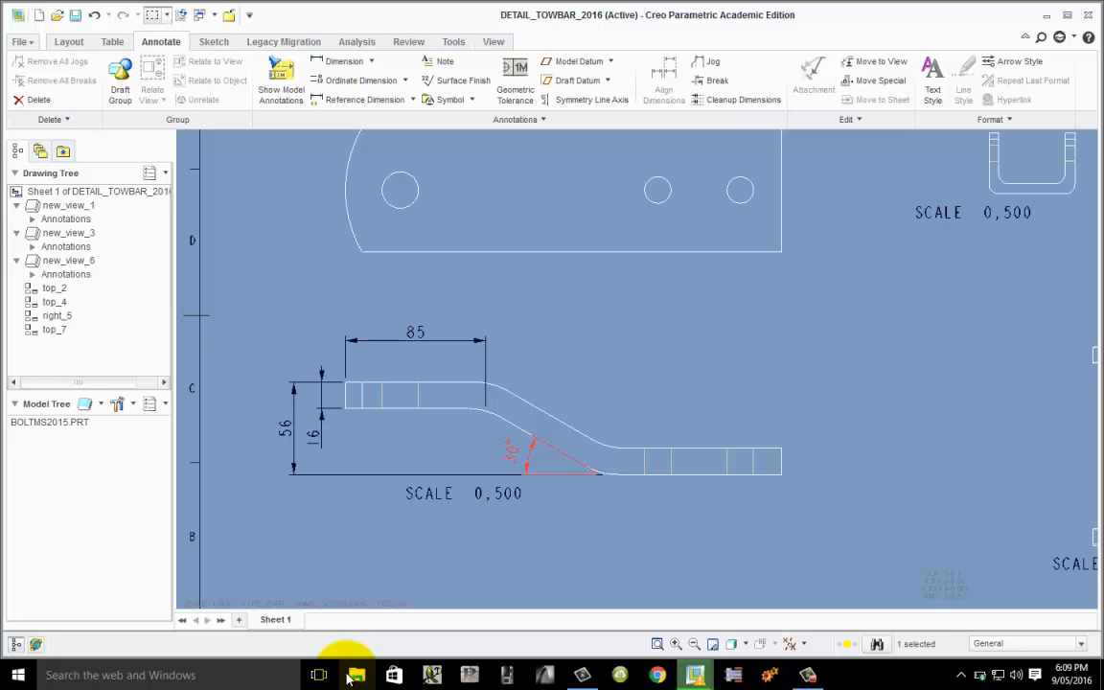
- Show the hole axes A_3, A_5 and A_7 as centrelines in the towbar side view, leaving out A_6
click(568, 377)
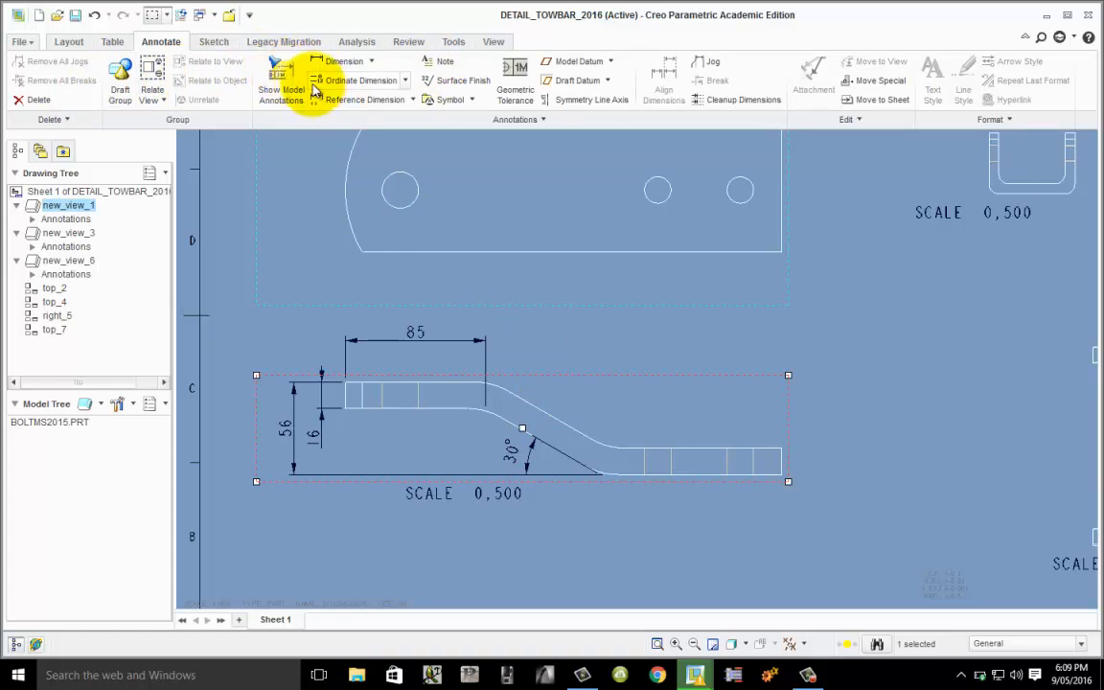
click(284, 77)
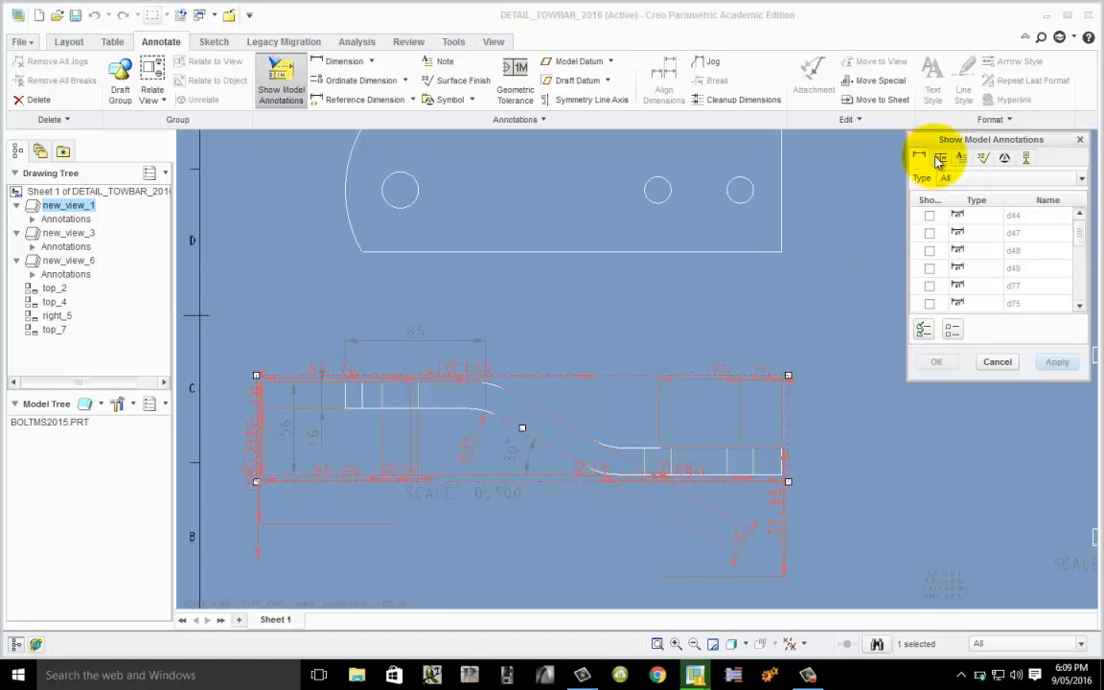
click(1026, 157)
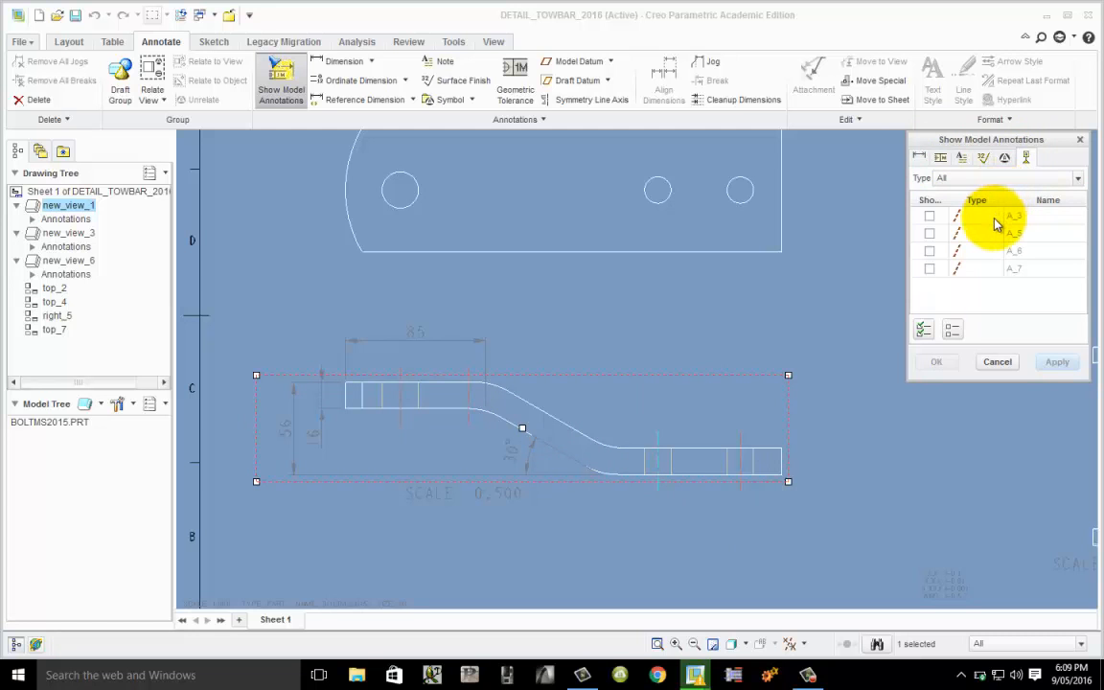
click(742, 466)
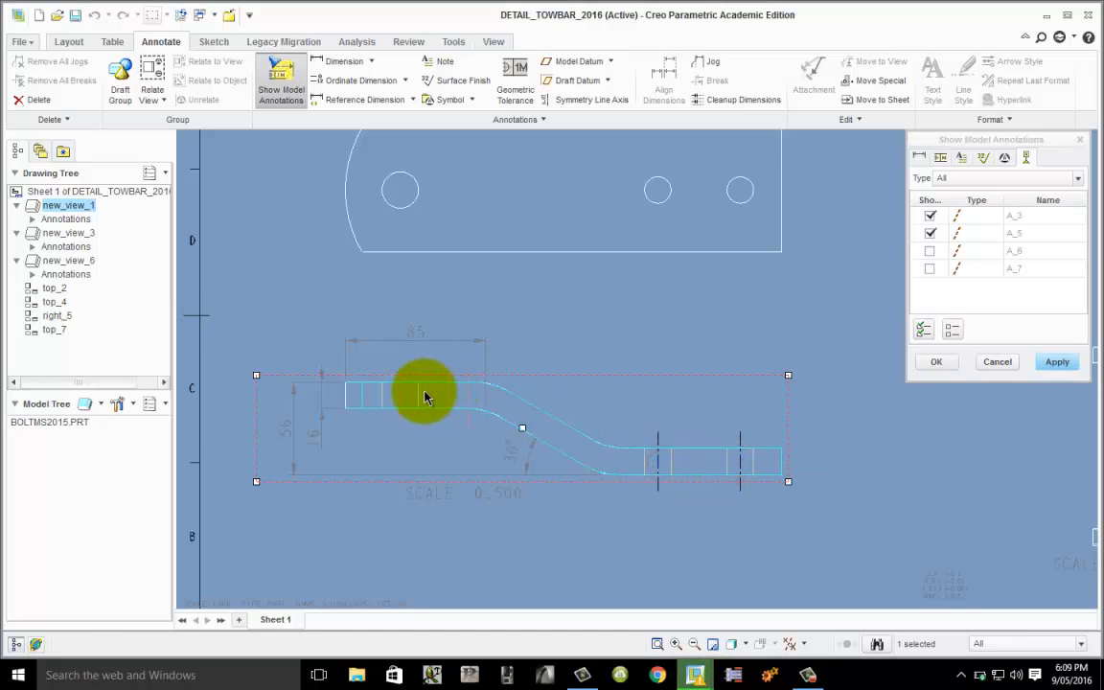
click(400, 401)
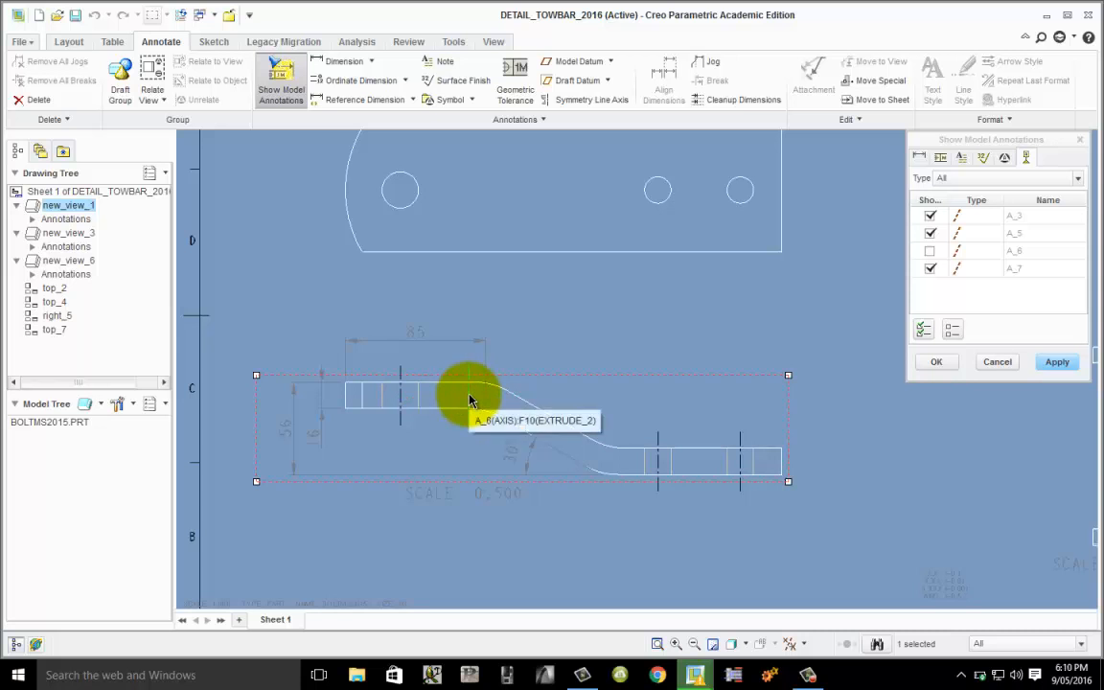
click(1064, 361)
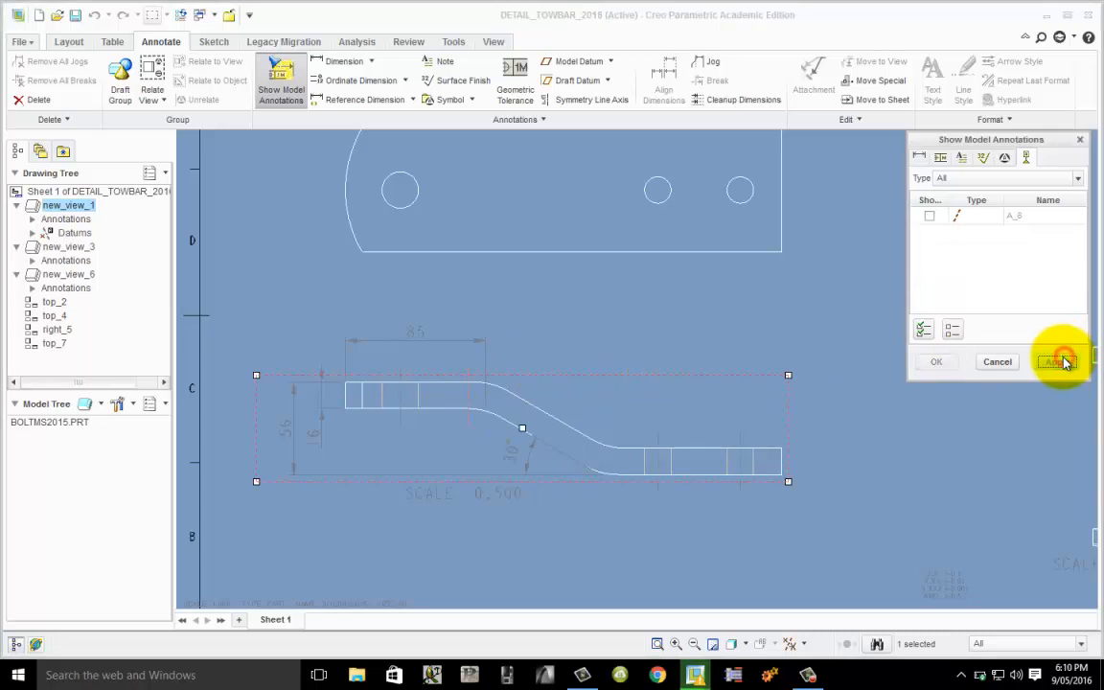
click(994, 361)
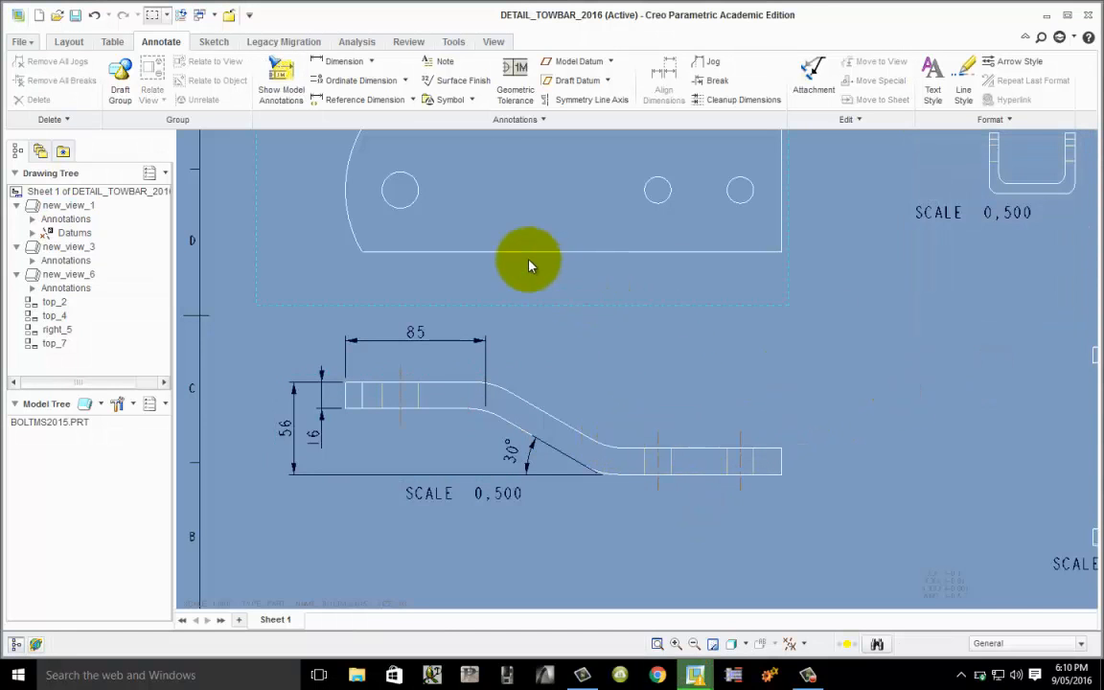
- Show the hole axes A_3, A_5 and A_7 as centrelines in the towbar top view, leaving out A_6
click(571, 296)
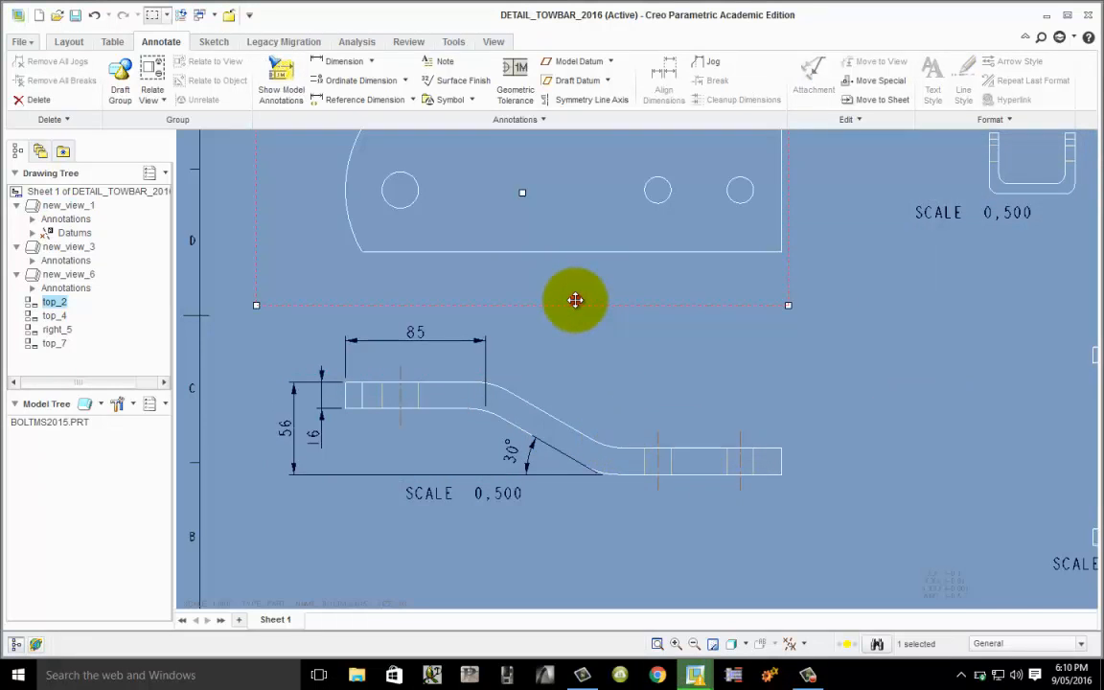
click(276, 84)
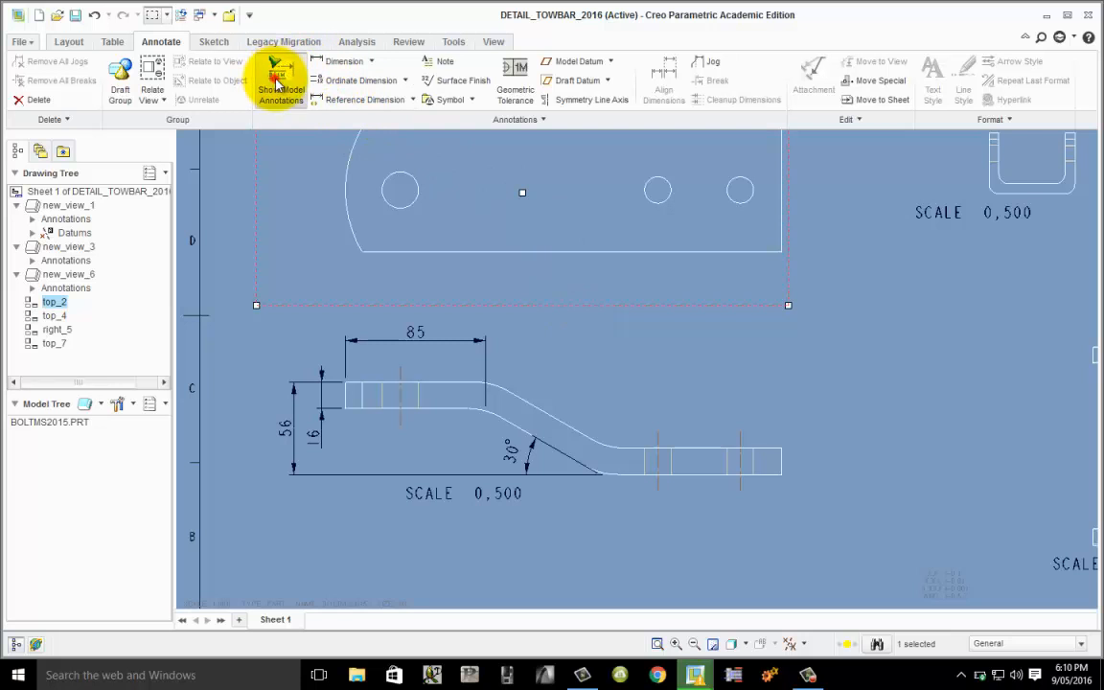
click(749, 192)
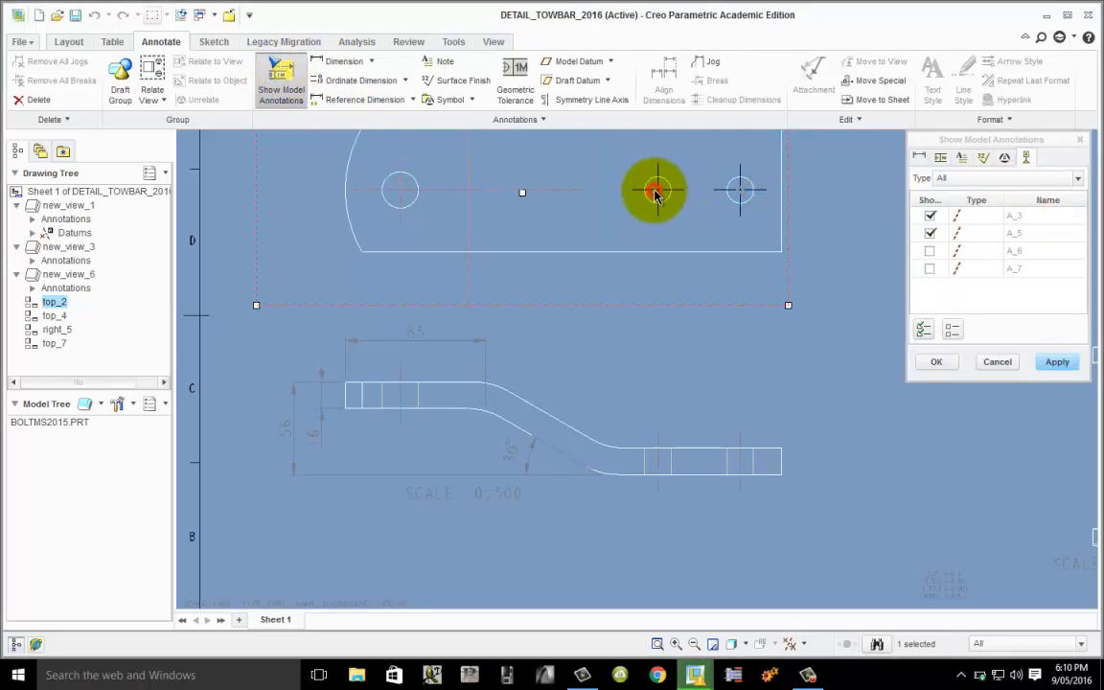
click(401, 188)
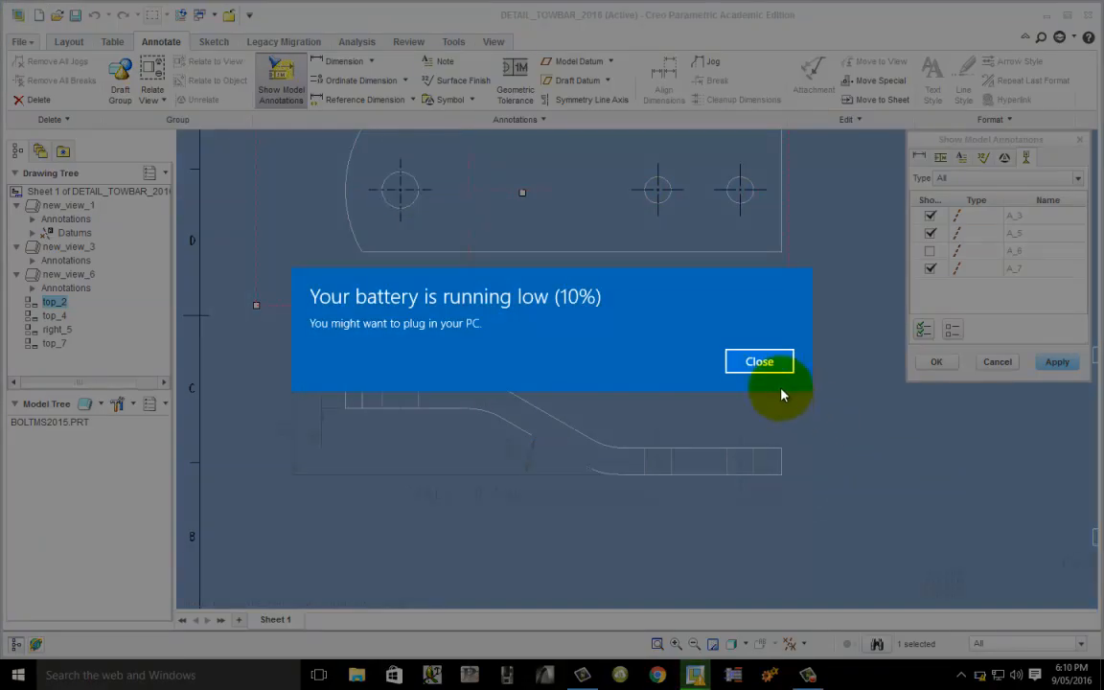
click(760, 361)
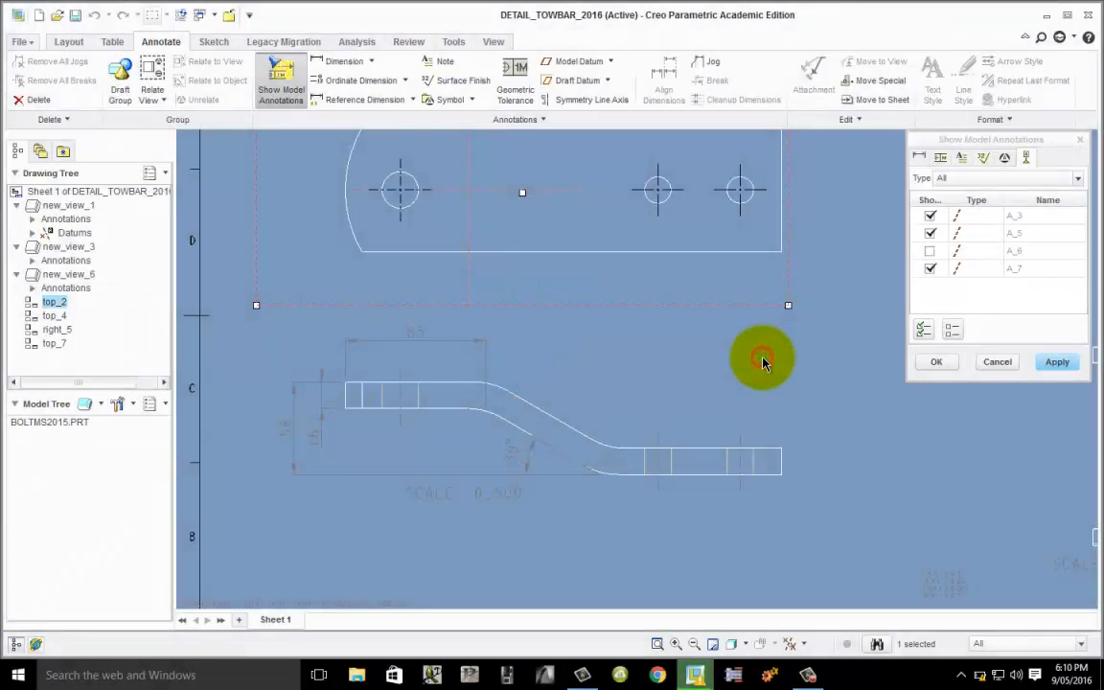
scroll(538, 371, up, 3)
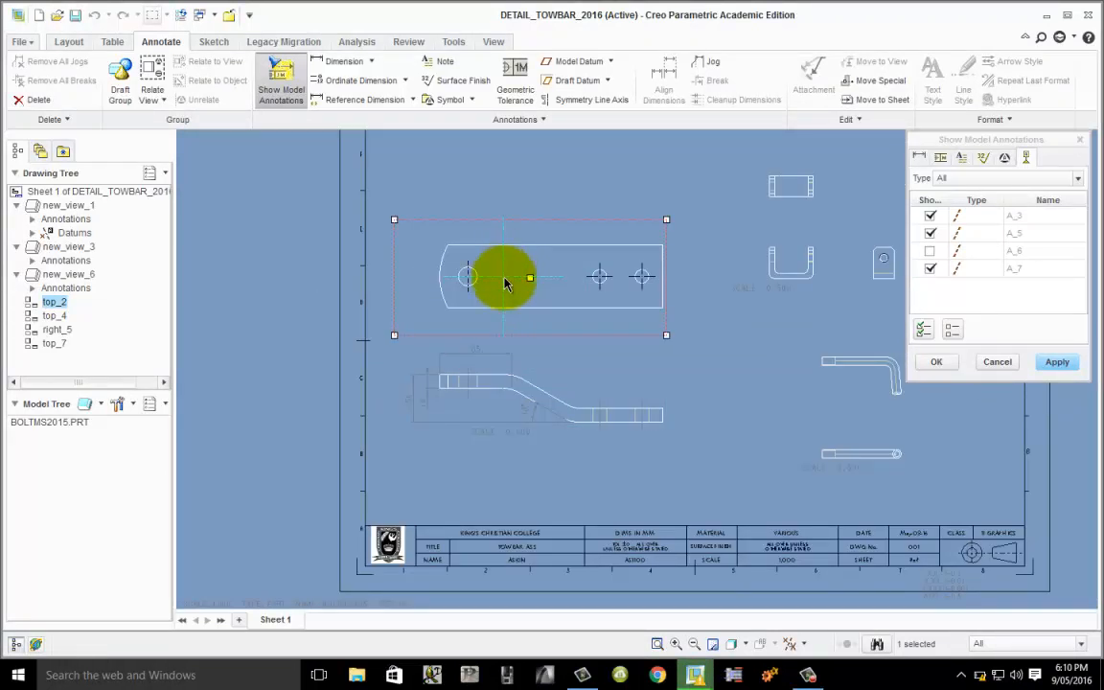
click(1055, 363)
click(997, 361)
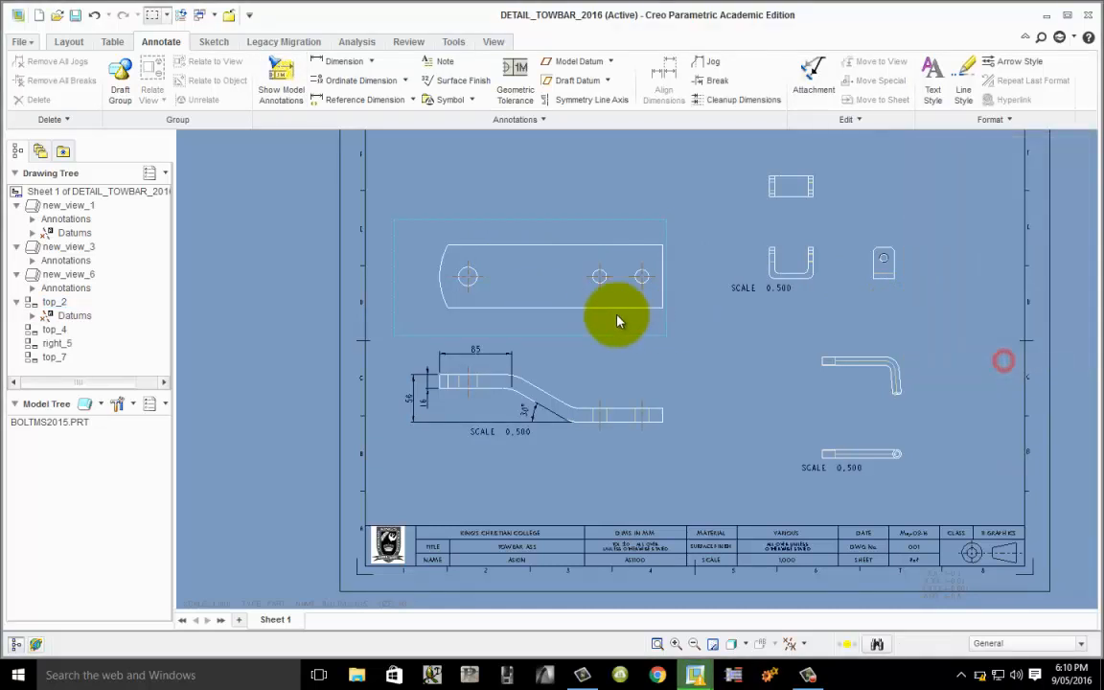
- Dimension the diameter of the large hole near the top view's curved end, placing the value above and beside the hole
scroll(671, 341, down, 2)
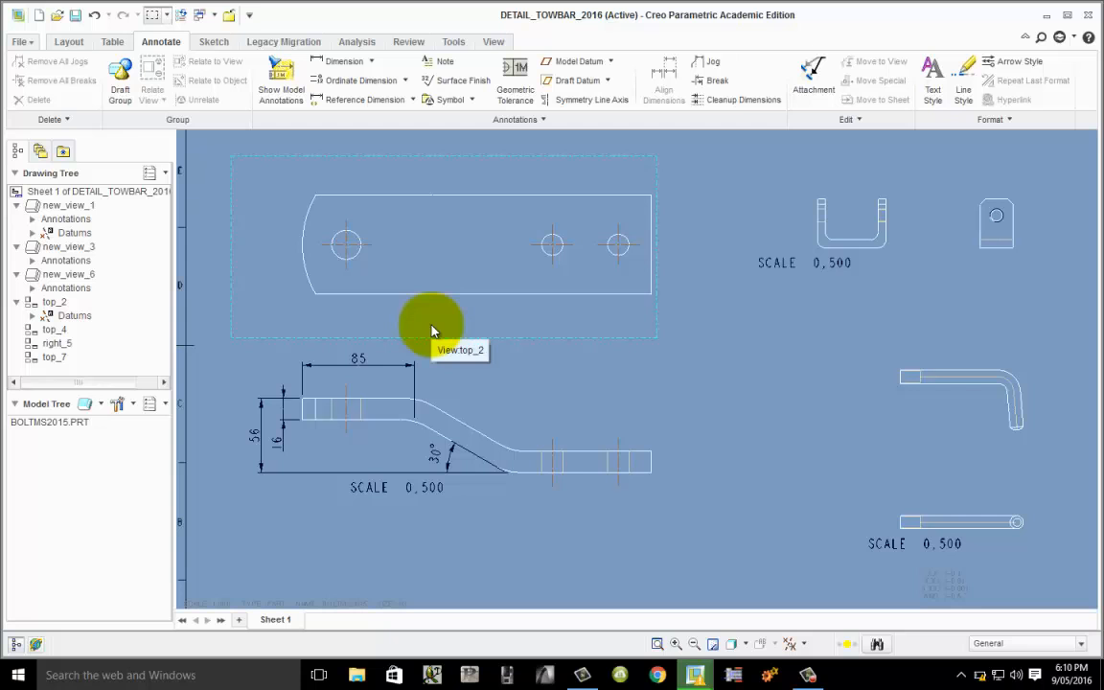
click(343, 62)
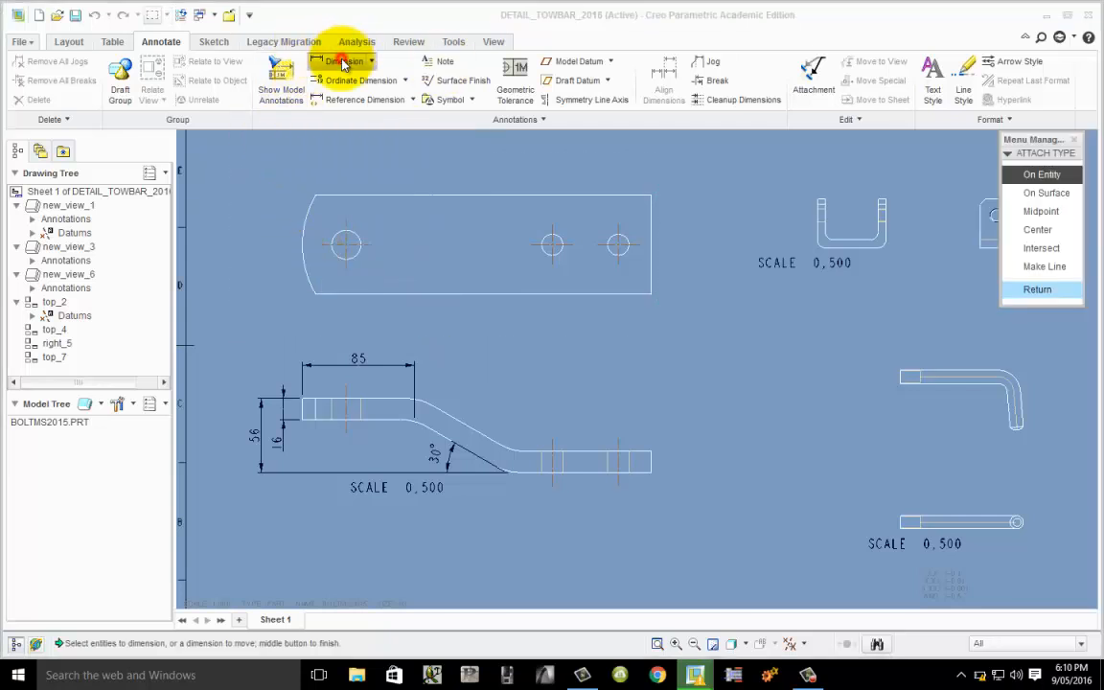
click(361, 243)
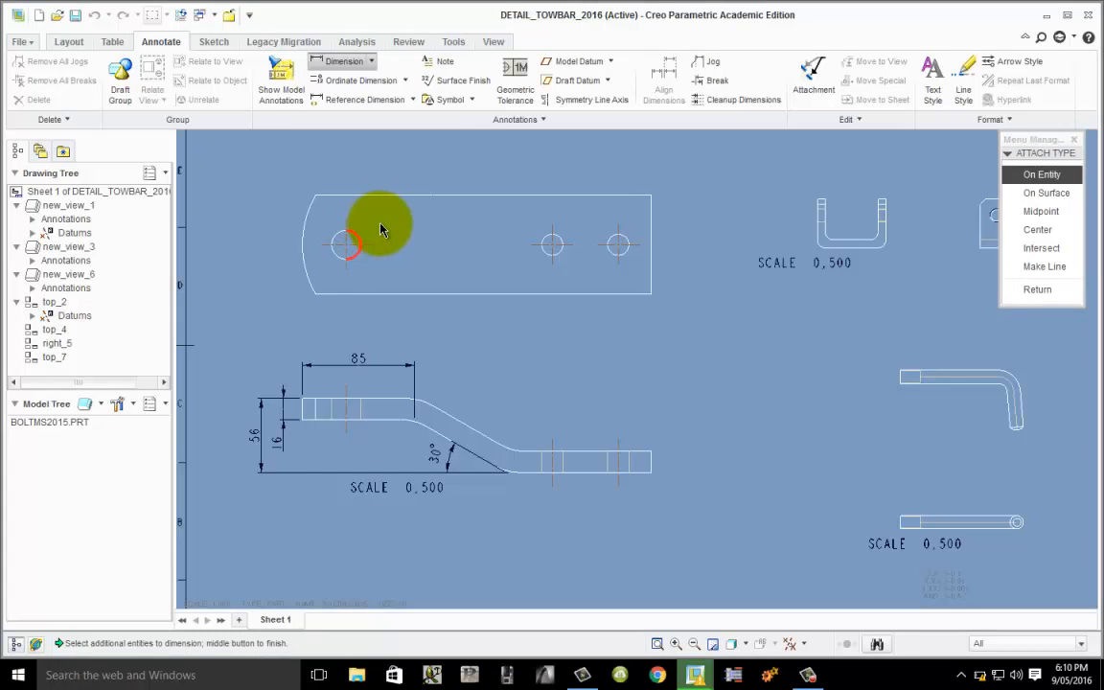
middle_click(402, 222)
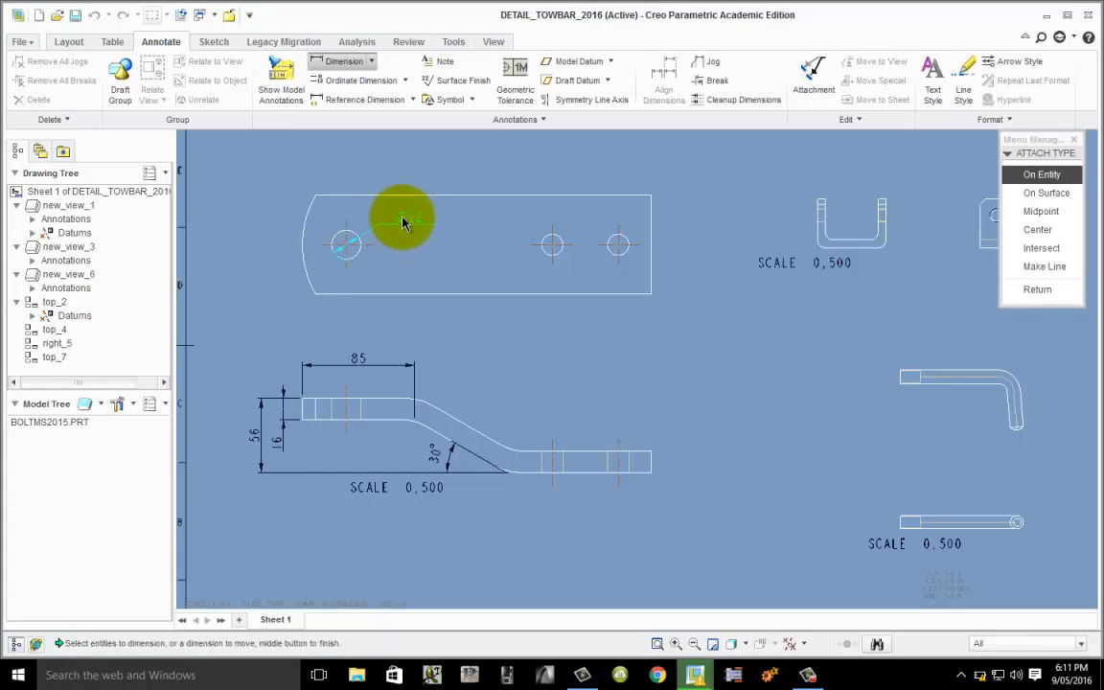
- Add a radius dimension to the middle hole in the towbar top view, placed just below the hole
scroll(557, 243, up, 3)
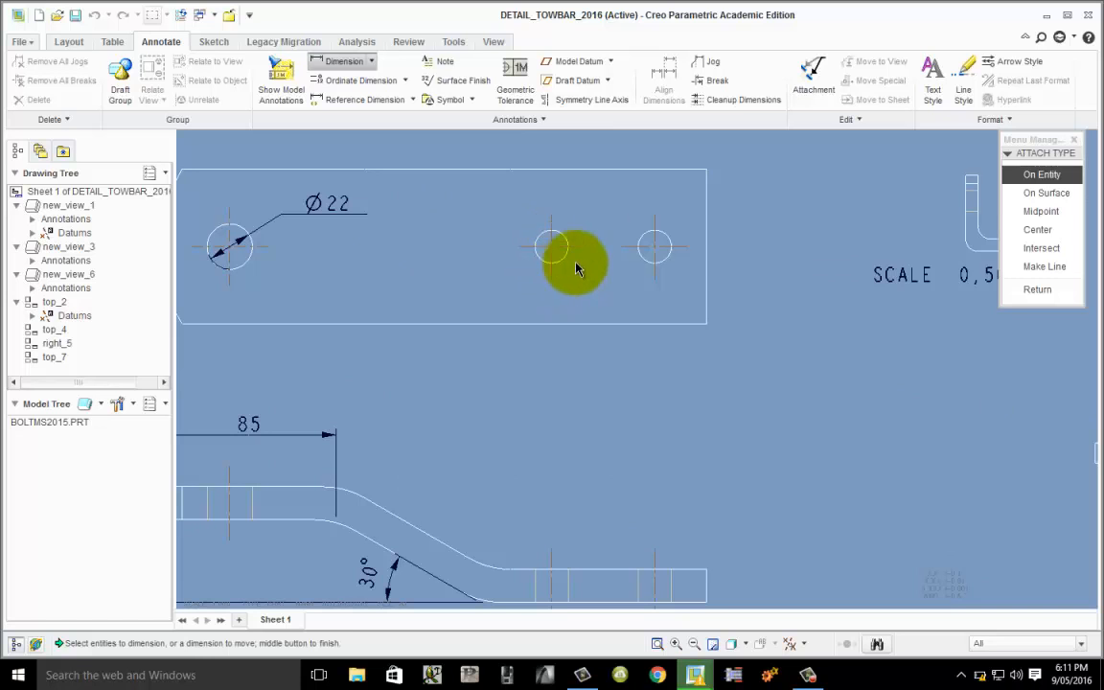
click(565, 255)
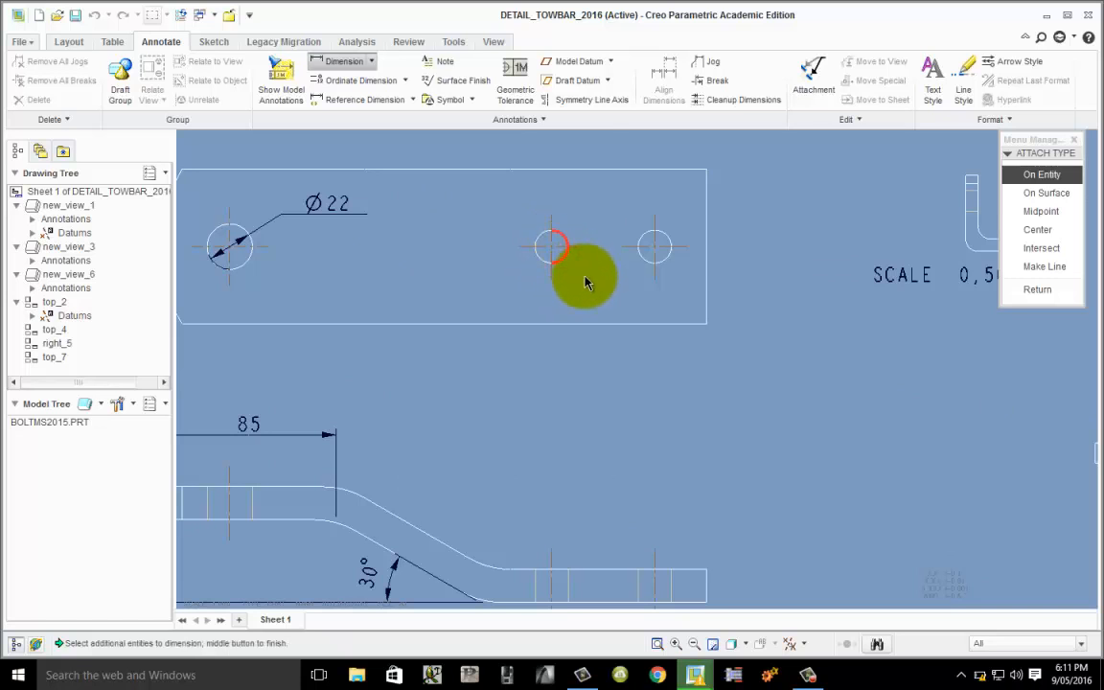
middle_click(586, 285)
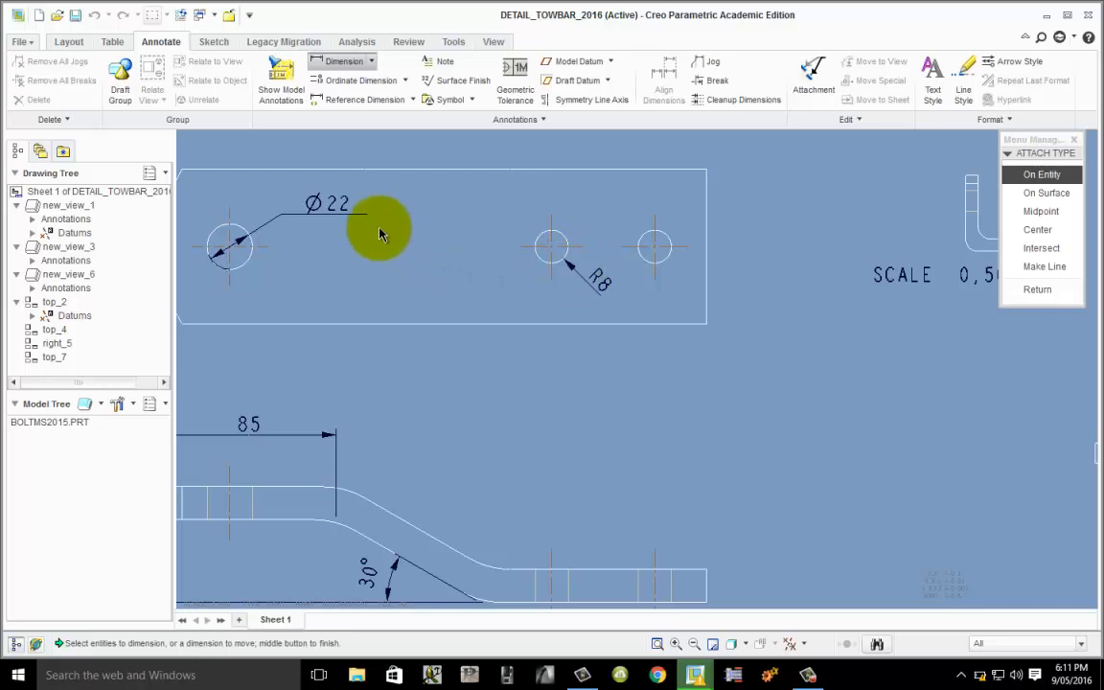
middle_click(601, 287)
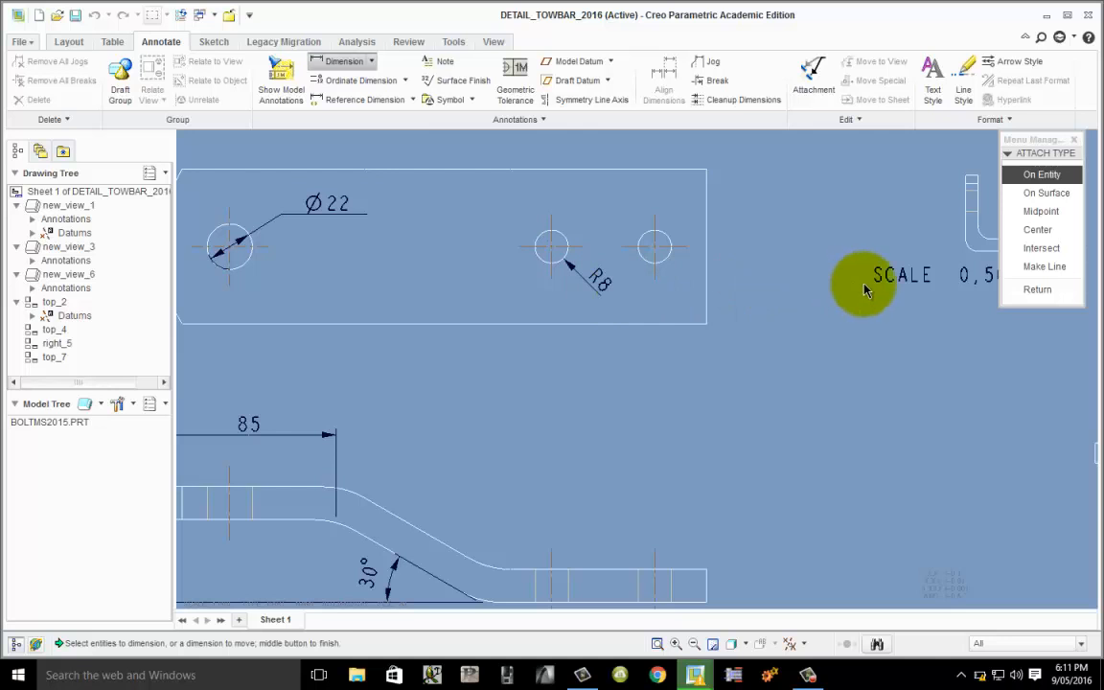
click(1057, 287)
- Delete the radius dimension below the middle hole
click(602, 286)
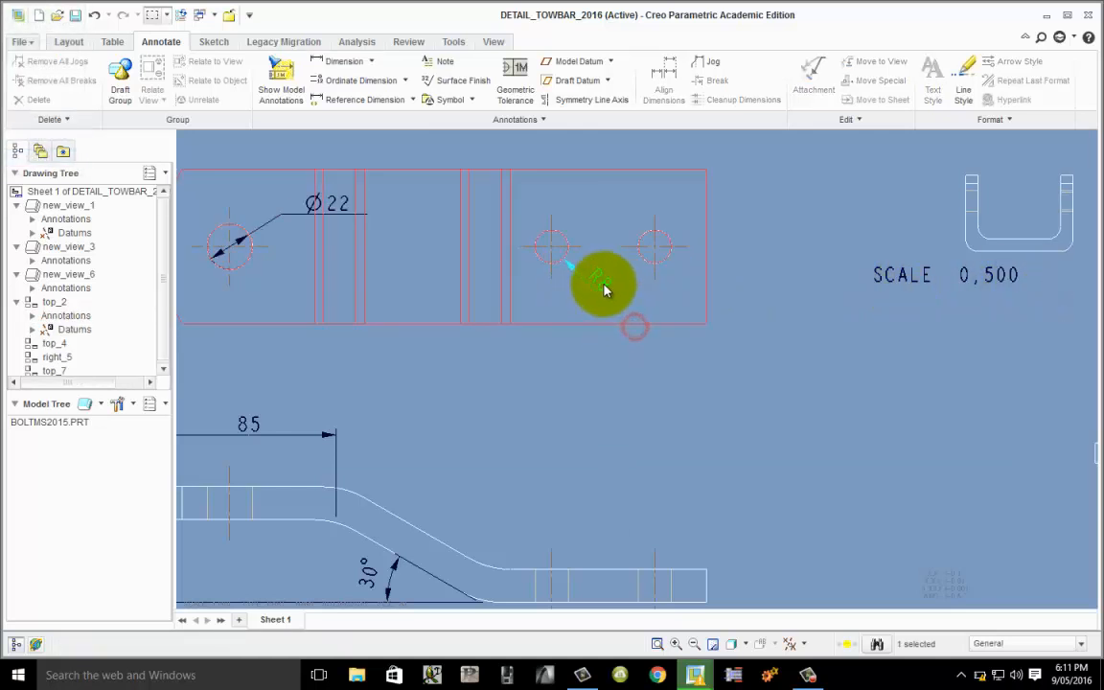
right_click(604, 289)
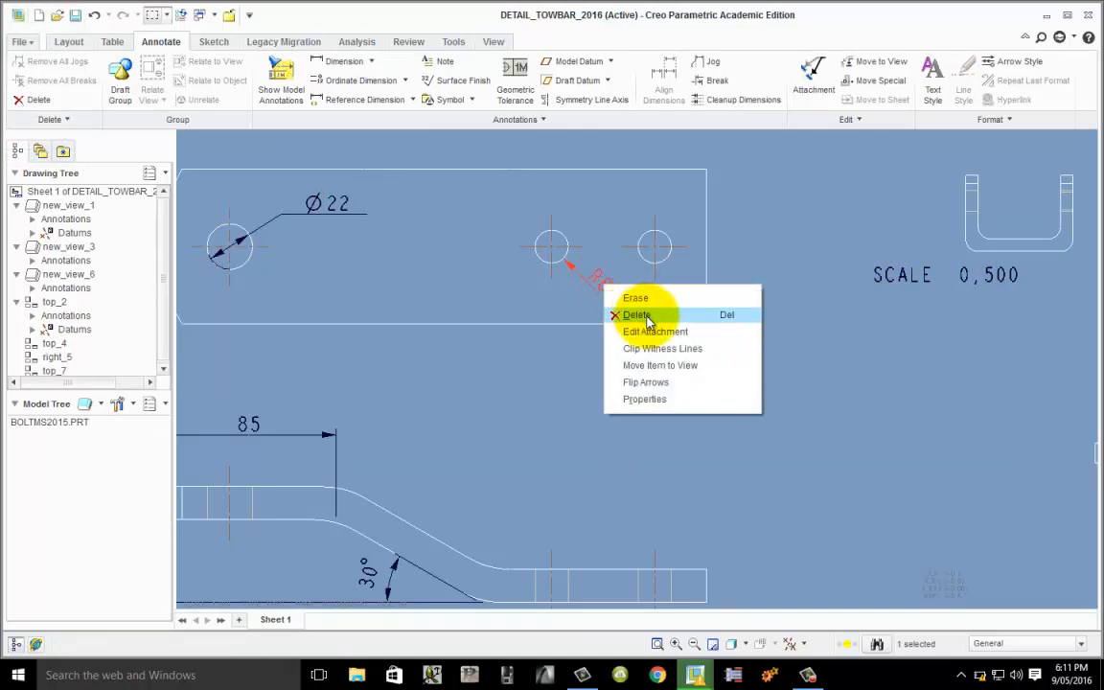
click(637, 315)
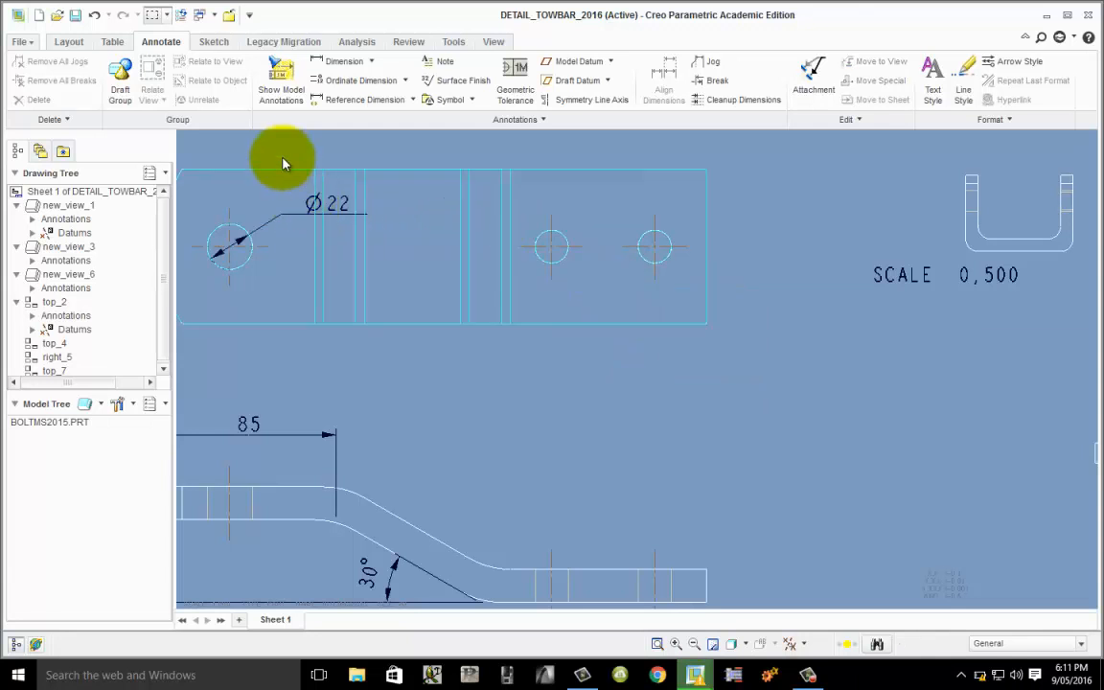
- Add a radius dimension to the middle hole in the towbar top view, placed just above the hole
click(344, 62)
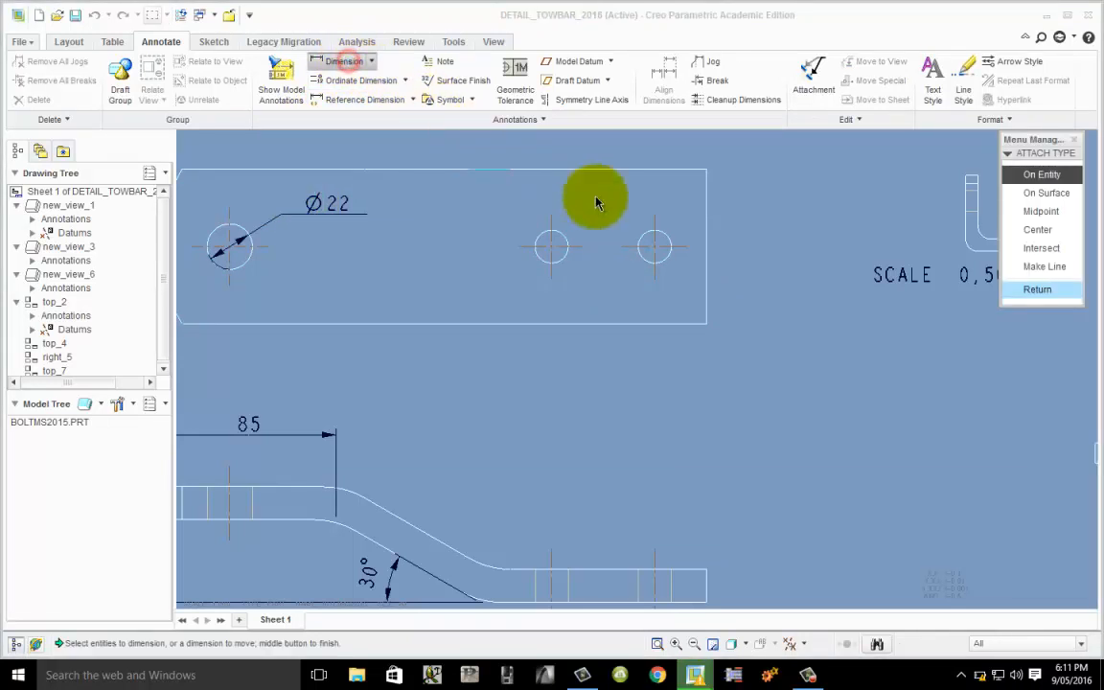
click(562, 241)
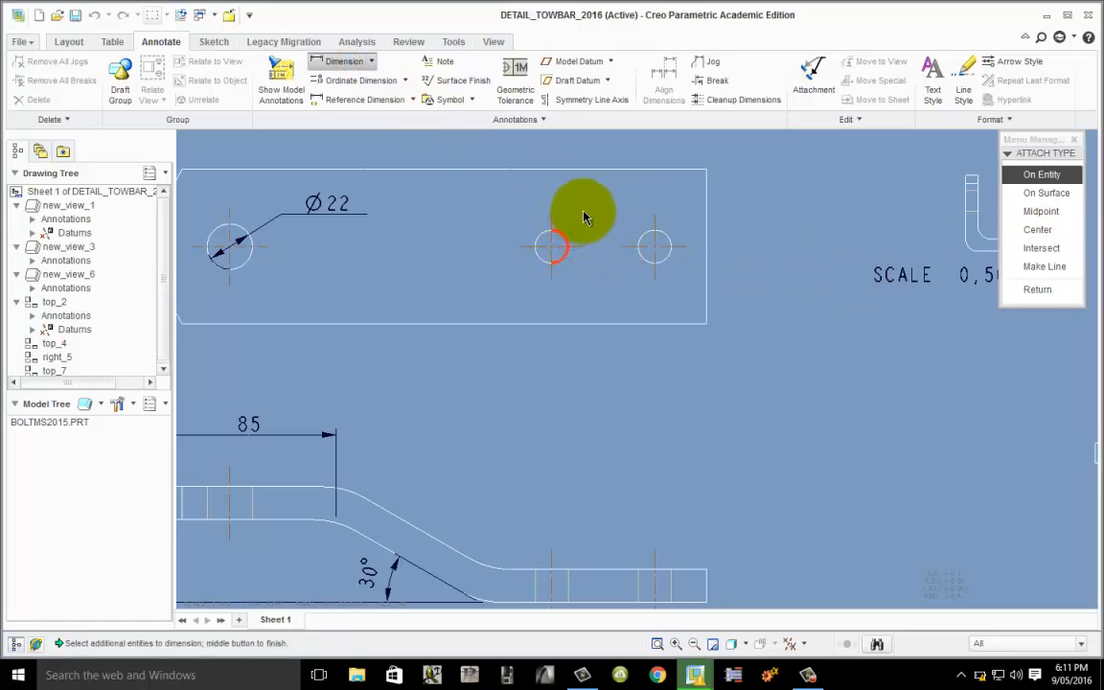
middle_click(585, 214)
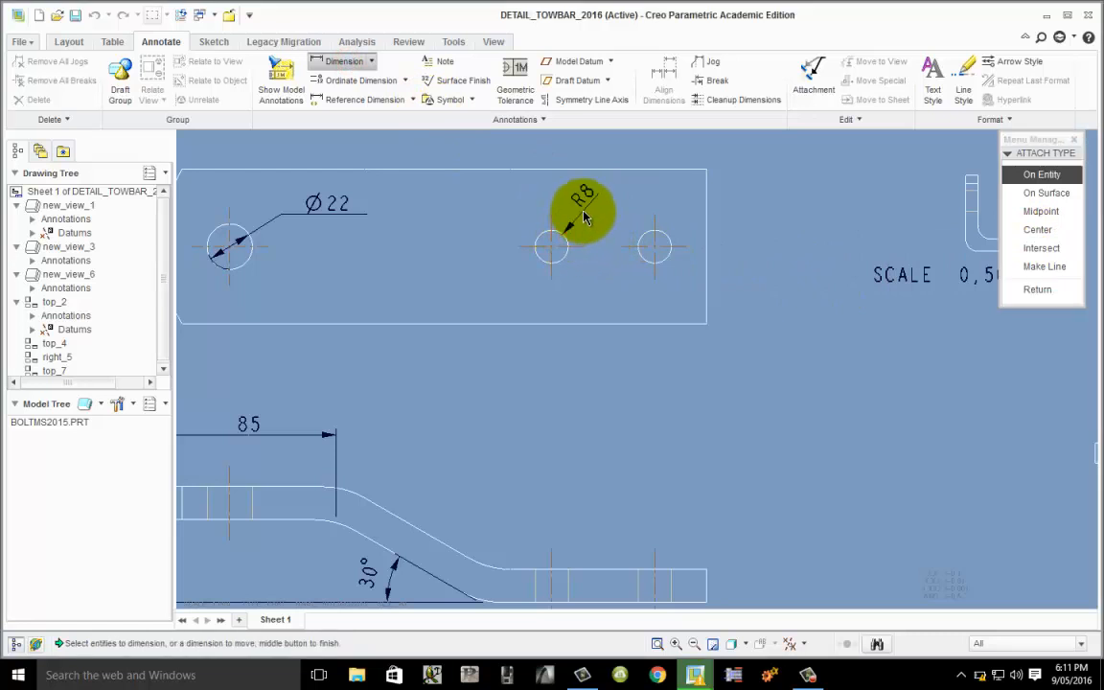
click(1037, 288)
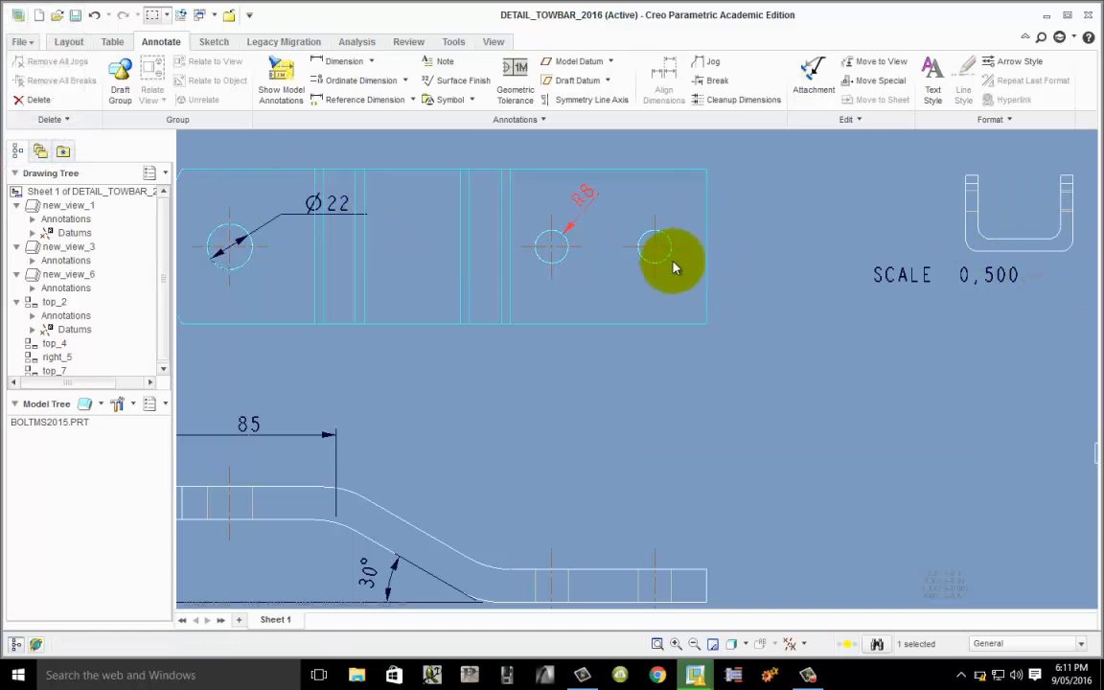
- Dimension the diameter of the small hole nearest the top view's square end, placing the value below and beside the hole
click(344, 61)
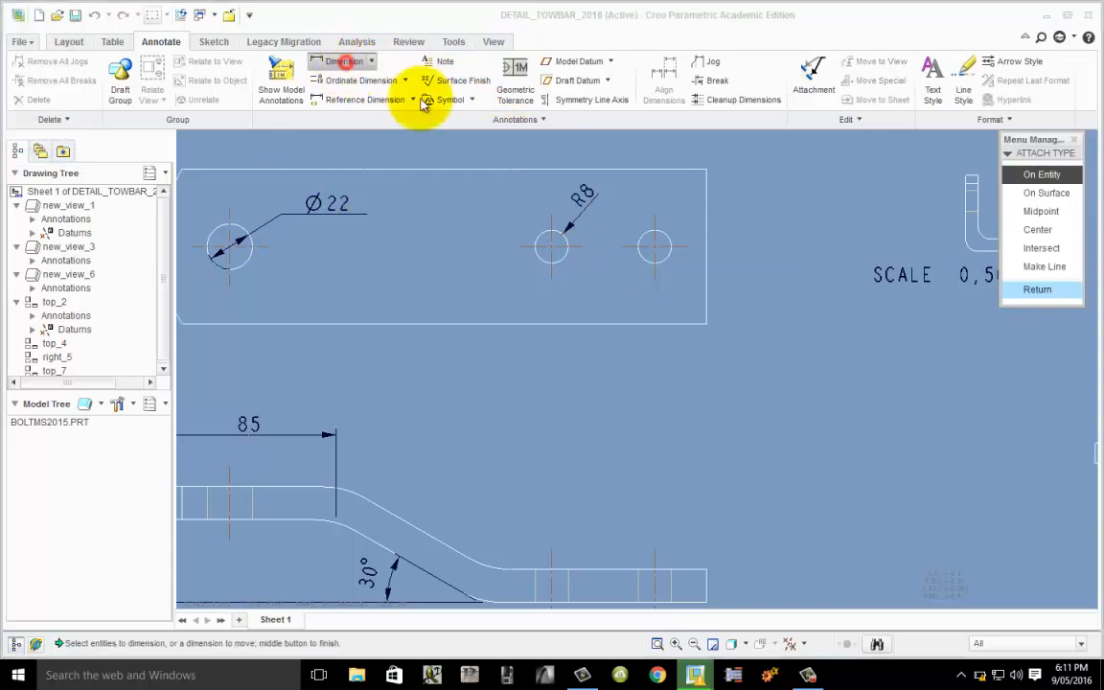
click(670, 262)
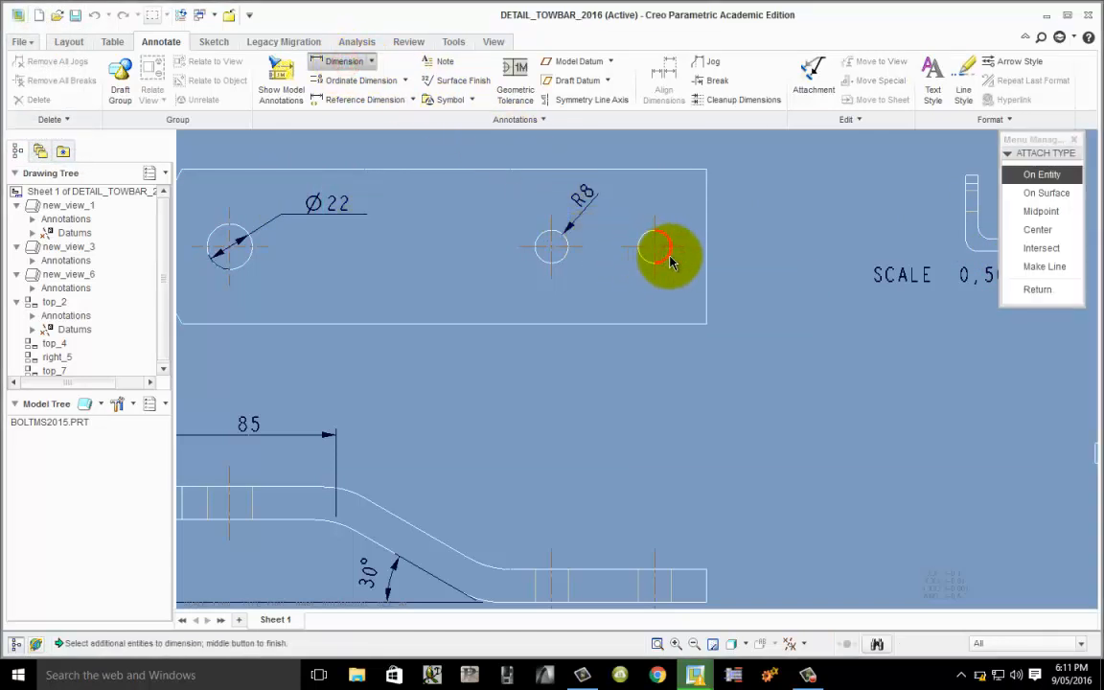
middle_click(686, 274)
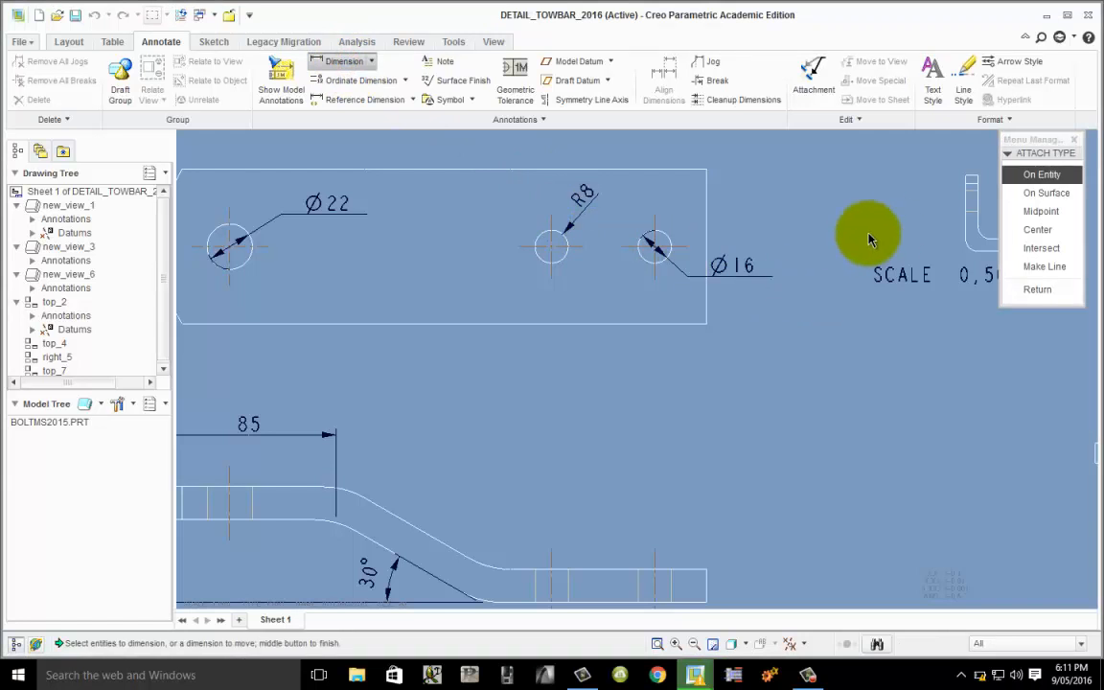
click(1026, 287)
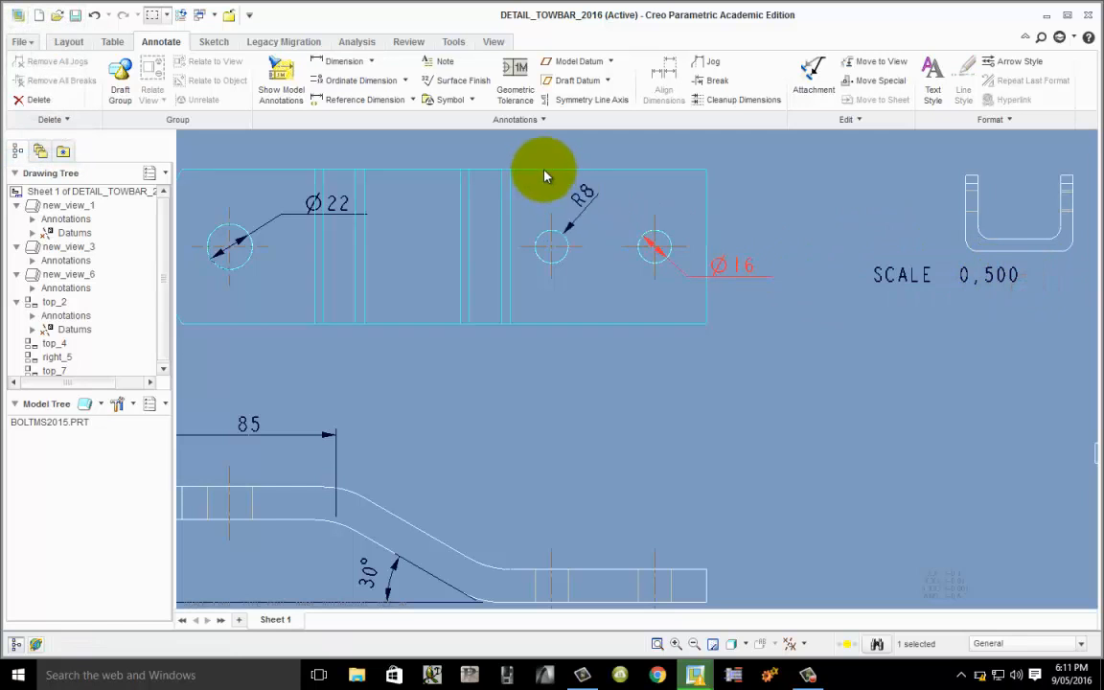
- Delete the radius dimension above the middle hole, keeping the end hole's diameter dimension
click(581, 196)
right_click(582, 197)
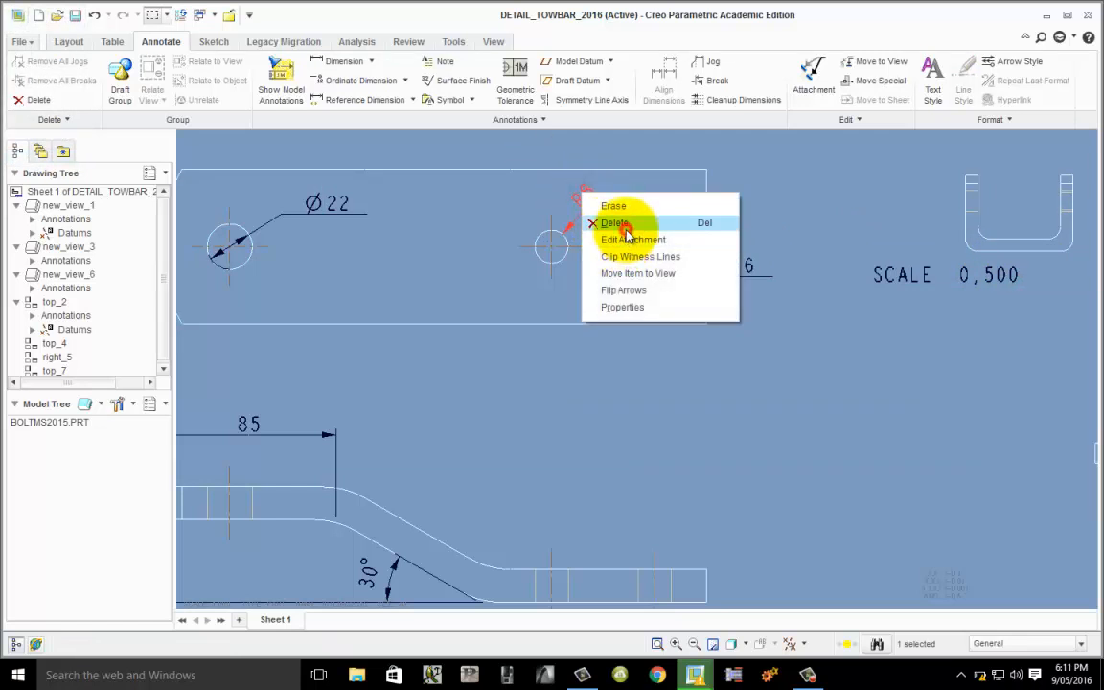
click(623, 227)
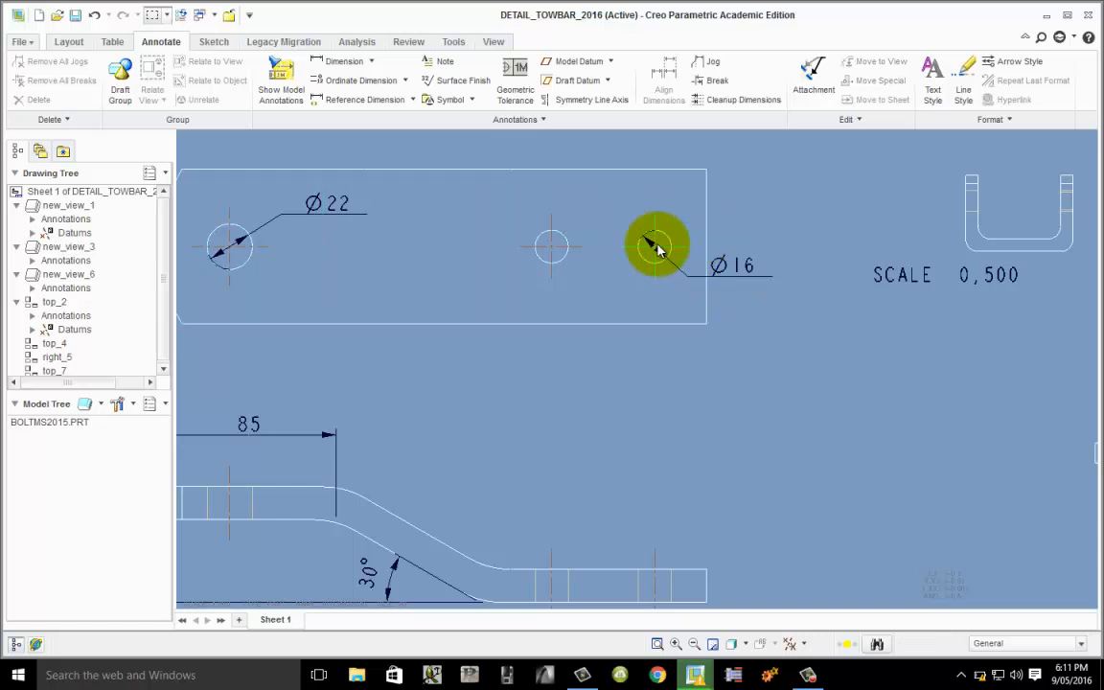
- Flip the arrows of the Ø16 hole dimension in the towbar top view so a single arrowhead points at the hole from outside
scroll(658, 249, up, 3)
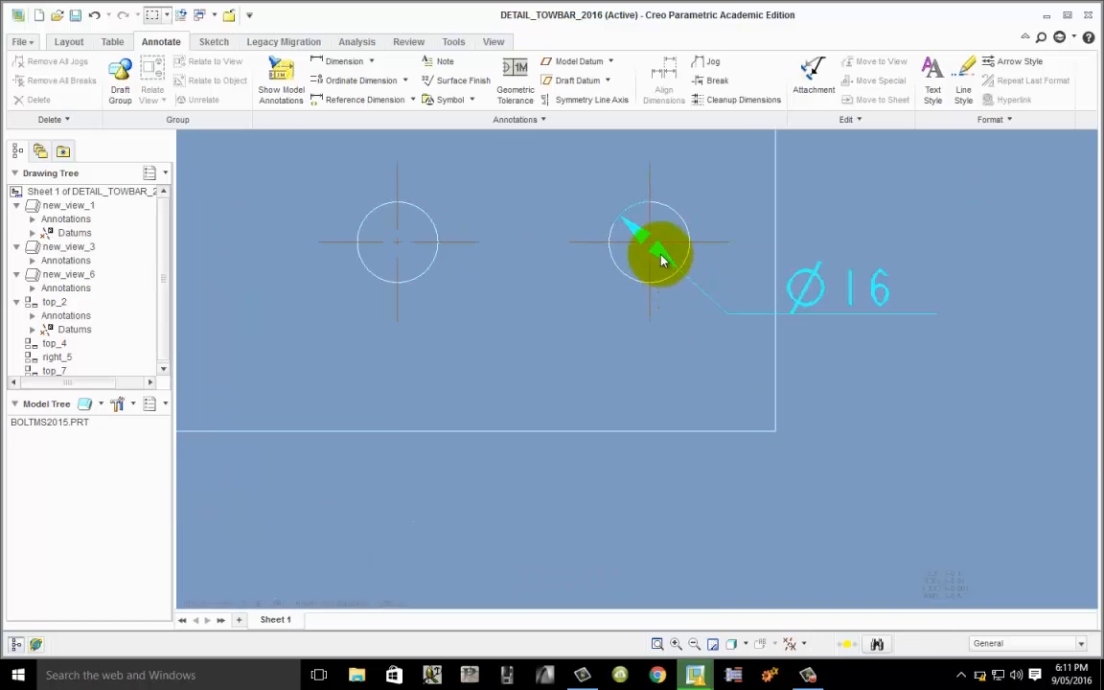
scroll(525, 453, down, 3)
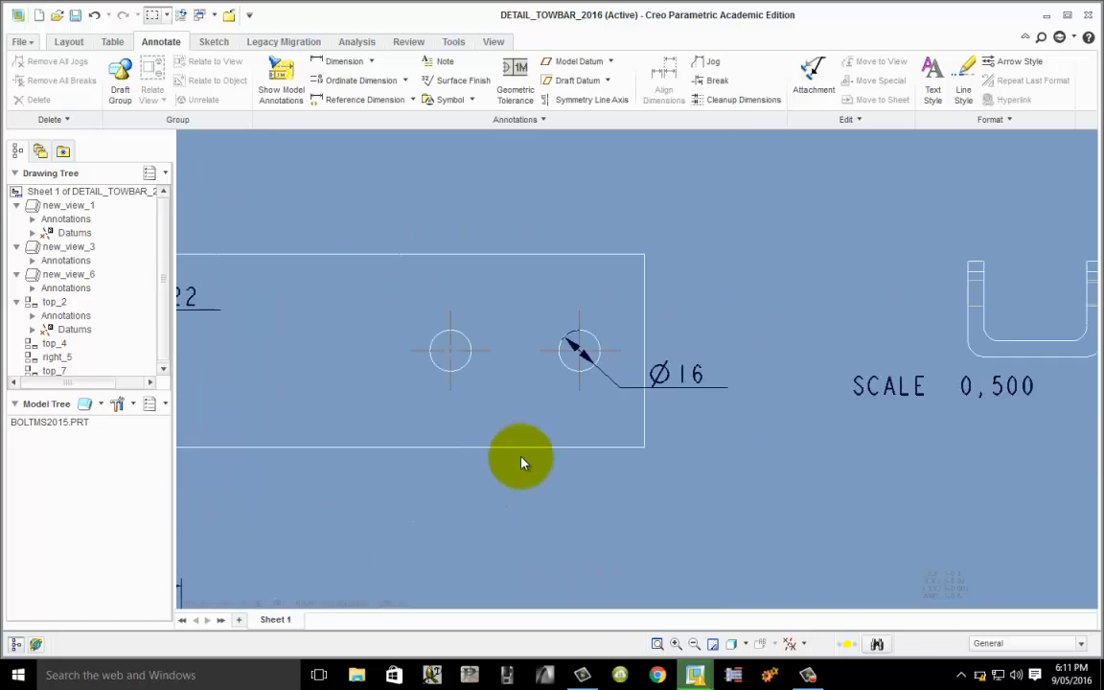
scroll(606, 370, down, 3)
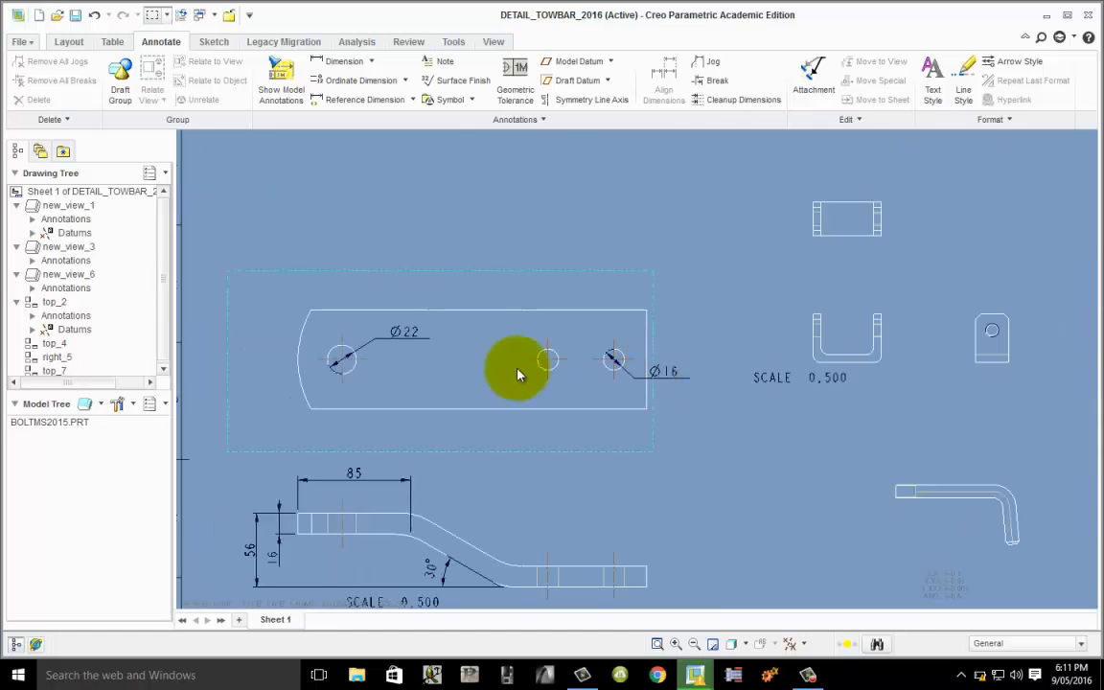
scroll(342, 363, up, 3)
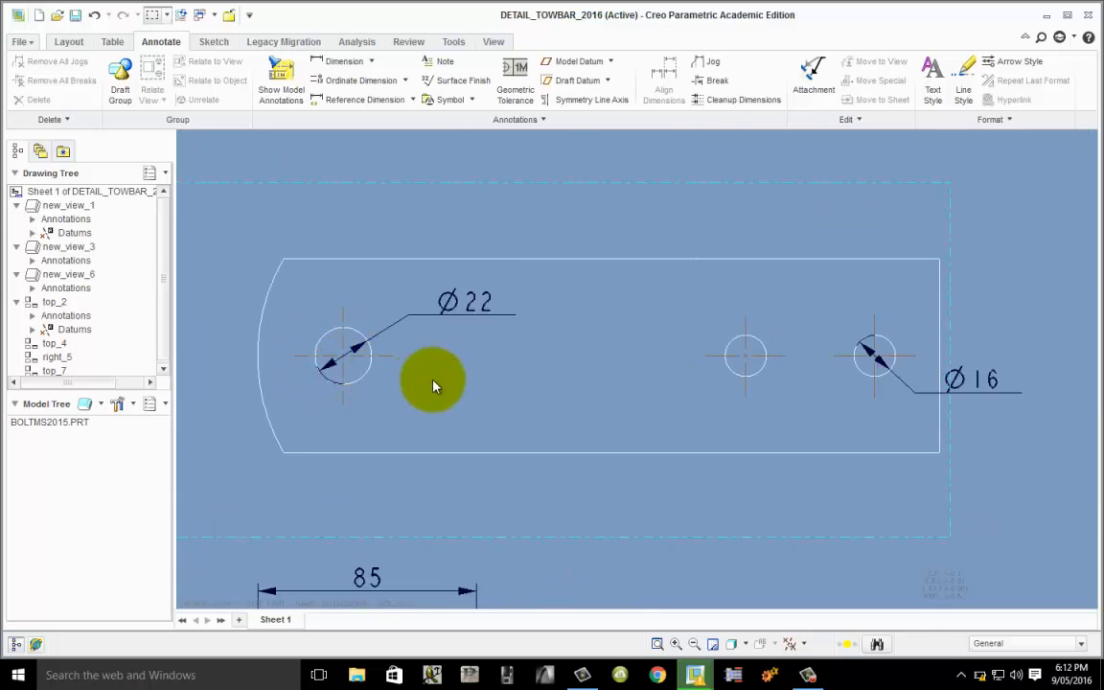
scroll(505, 370, down, 2)
scroll(603, 377, up, 5)
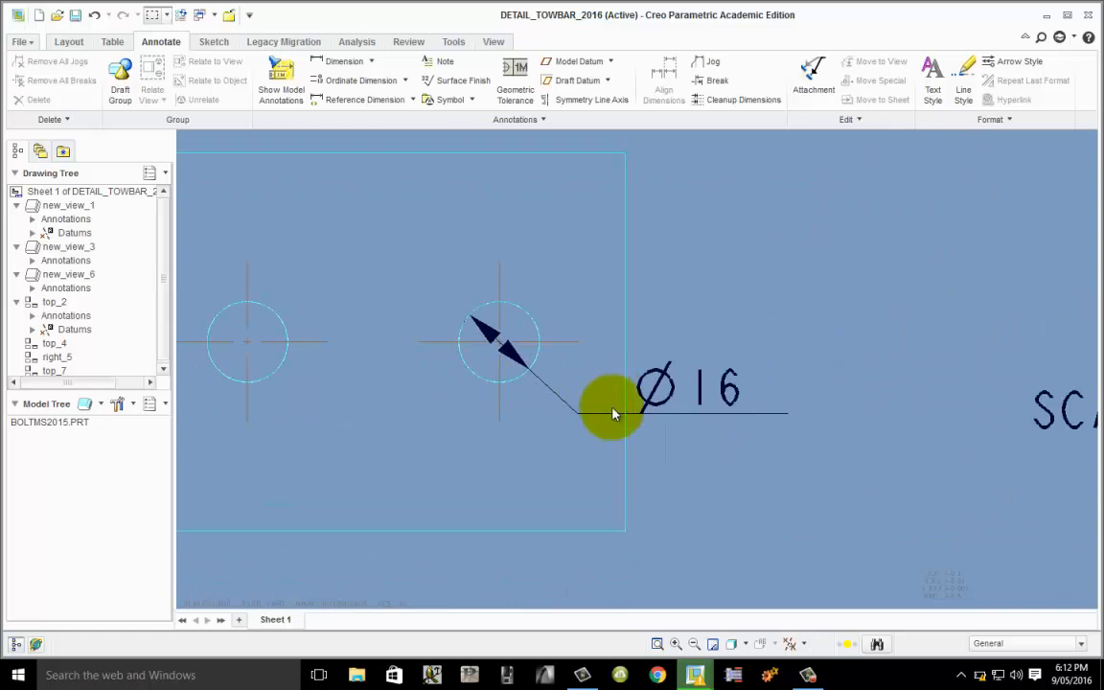
click(667, 414)
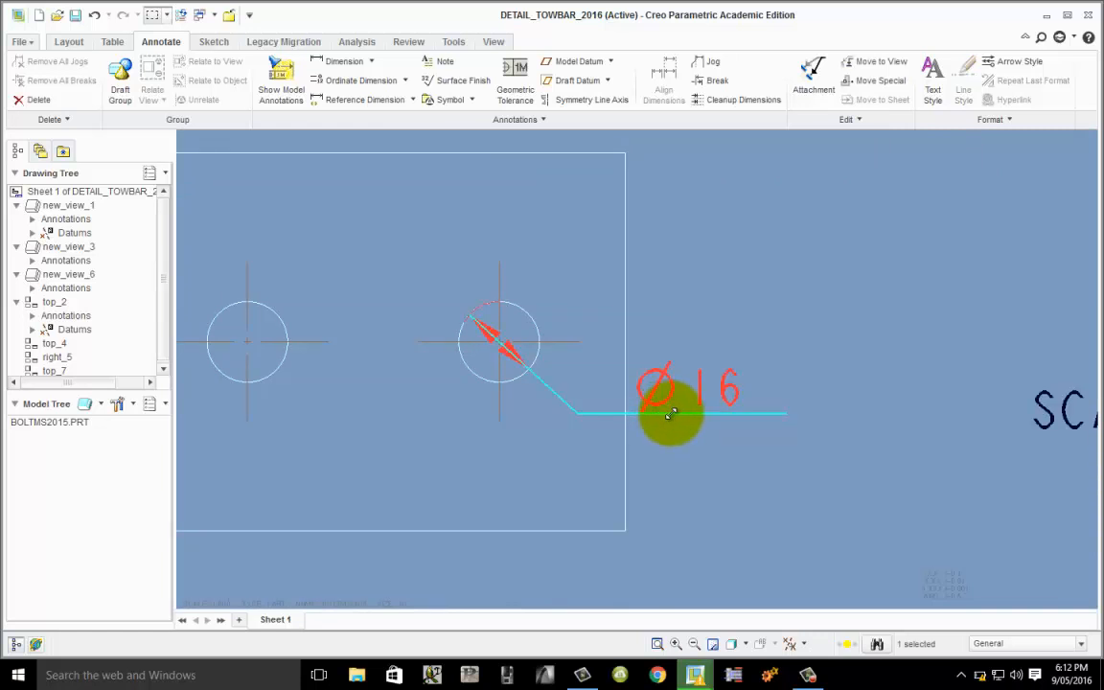
right_click(670, 414)
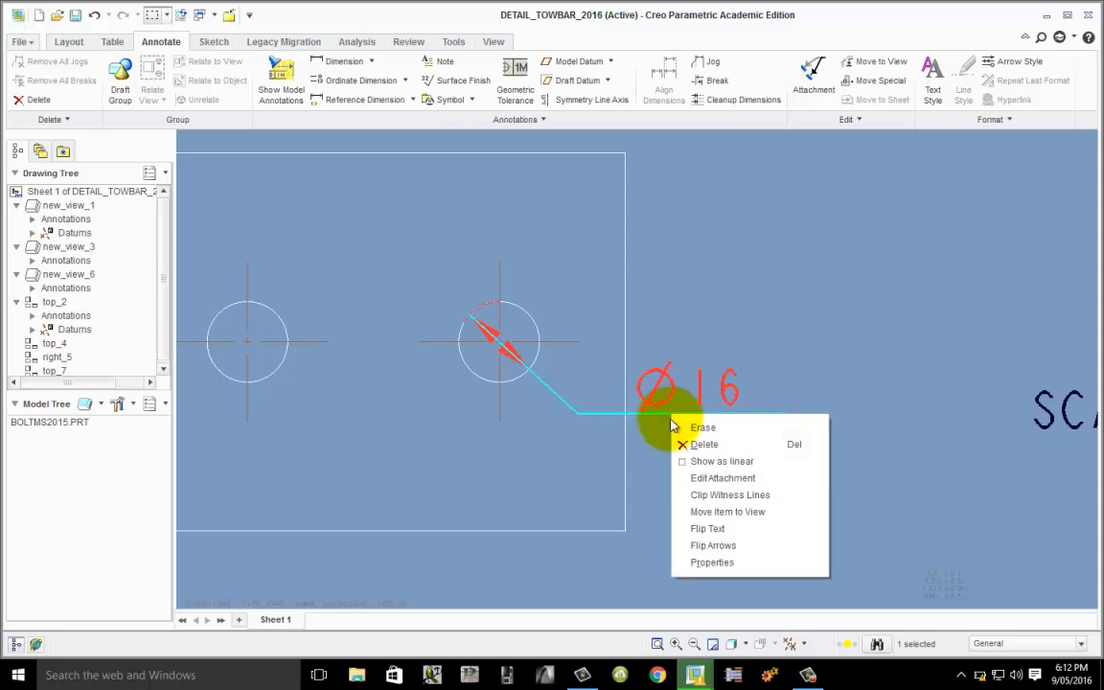
click(714, 545)
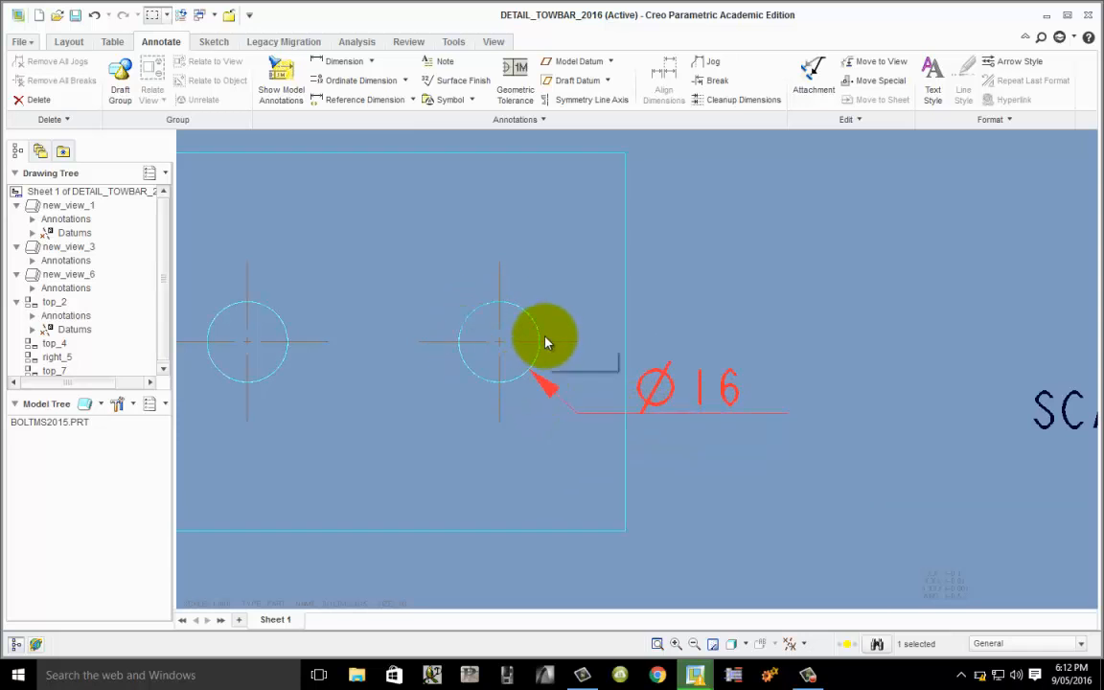
mouse_move(558, 391)
mouse_down()
mouse_move(500, 345)
mouse_move(521, 379)
mouse_move(535, 334)
mouse_move(490, 335)
mouse_move(517, 362)
mouse_move(512, 337)
mouse_up()
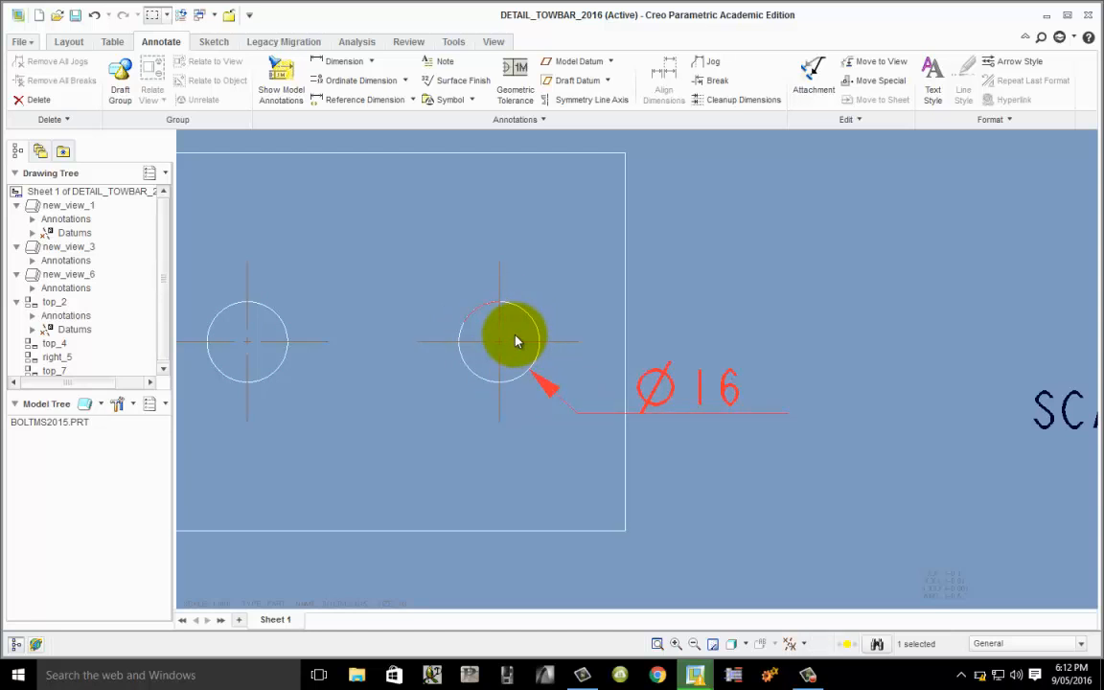
- Move the Ø22 hole dimension outside the towbar's rounded end, slightly above the hole, and flip its arrows to the outside of the hole
scroll(848, 418, down, 4)
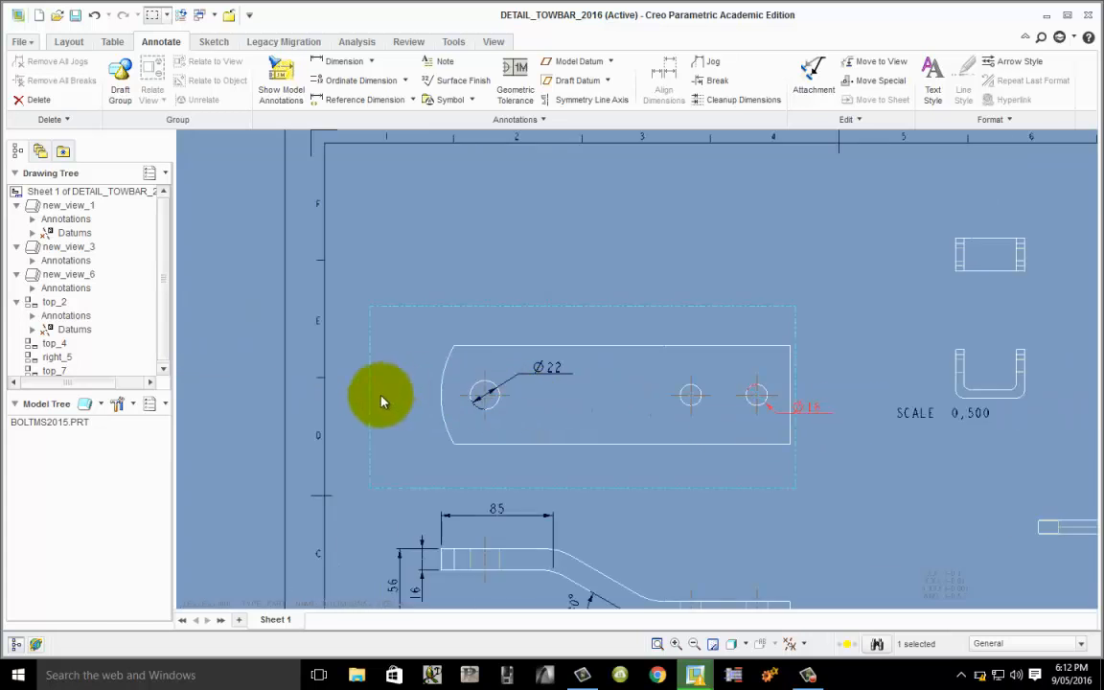
scroll(383, 397, up, 4)
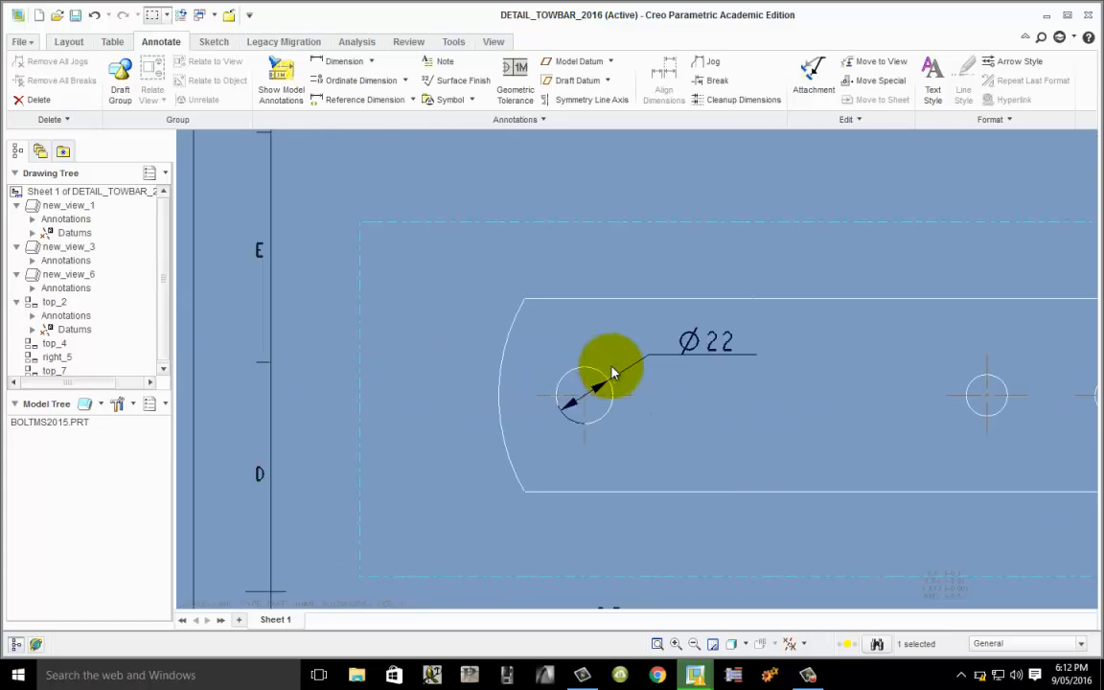
click(699, 345)
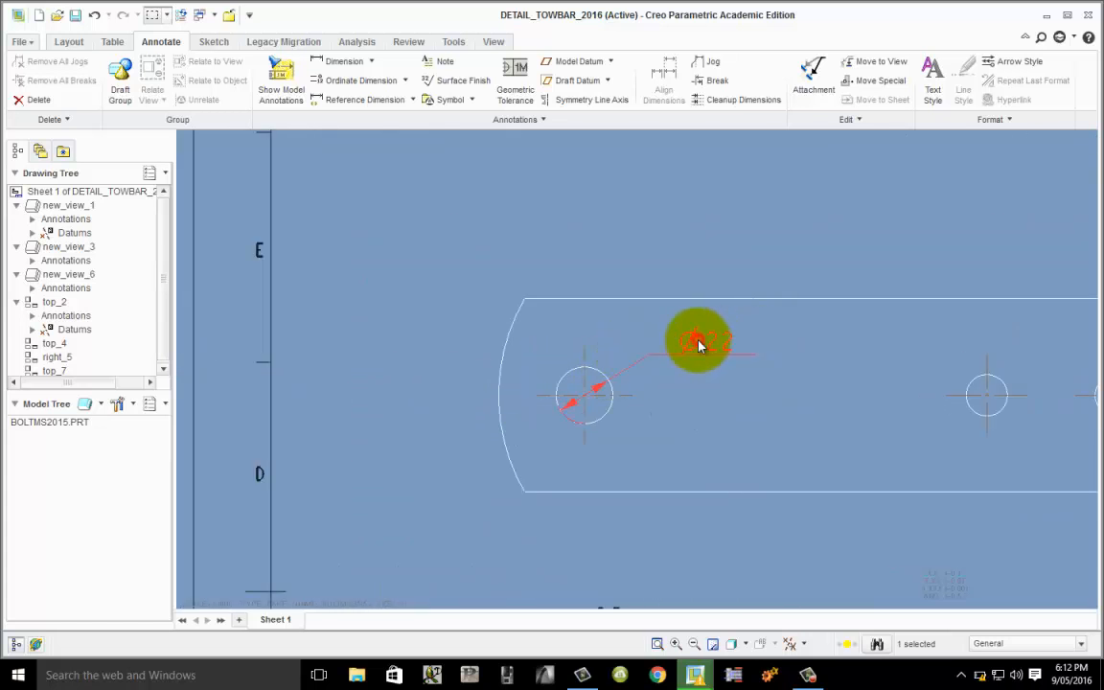
click(734, 461)
drag(601, 342, 467, 340)
right_click(467, 340)
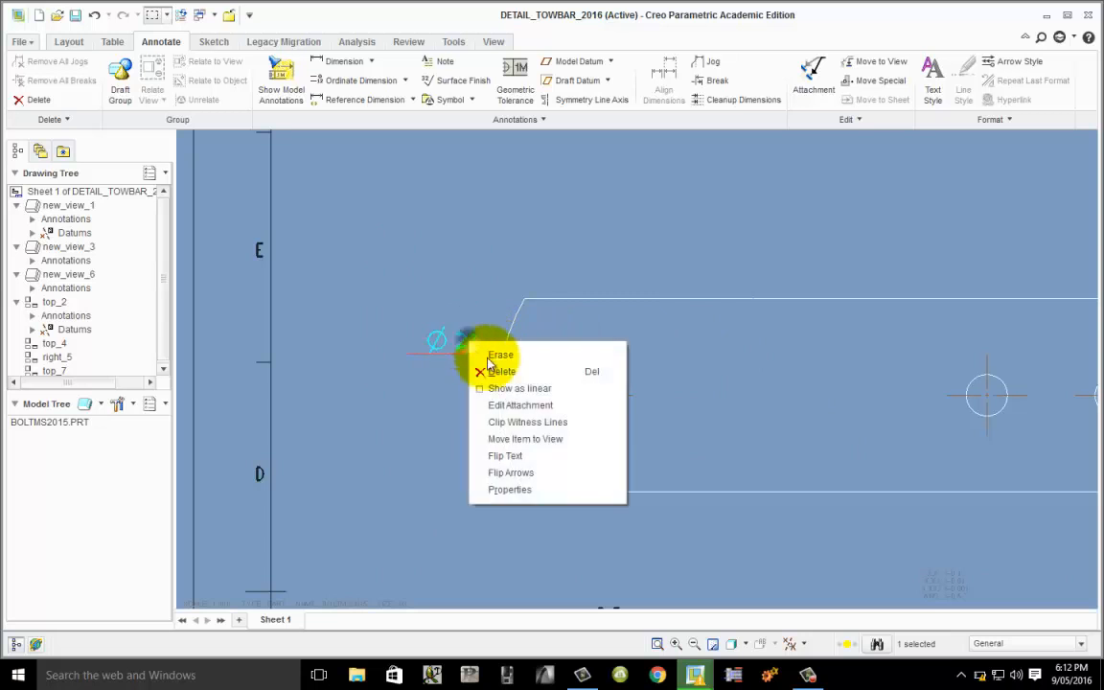
click(536, 474)
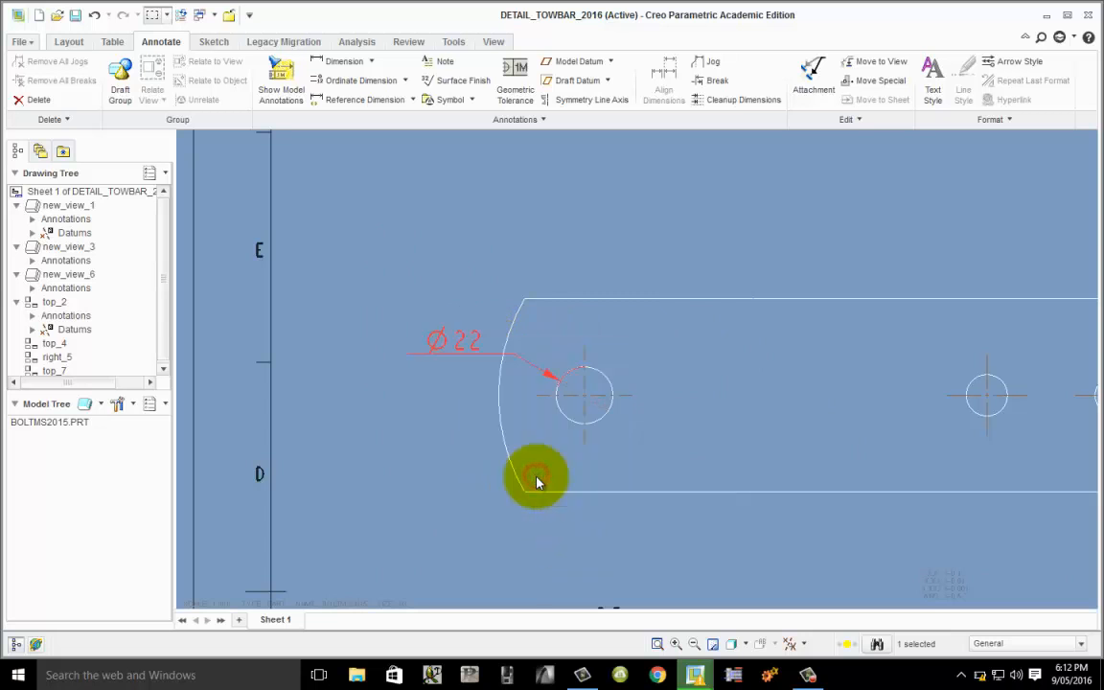
drag(444, 354, 431, 316)
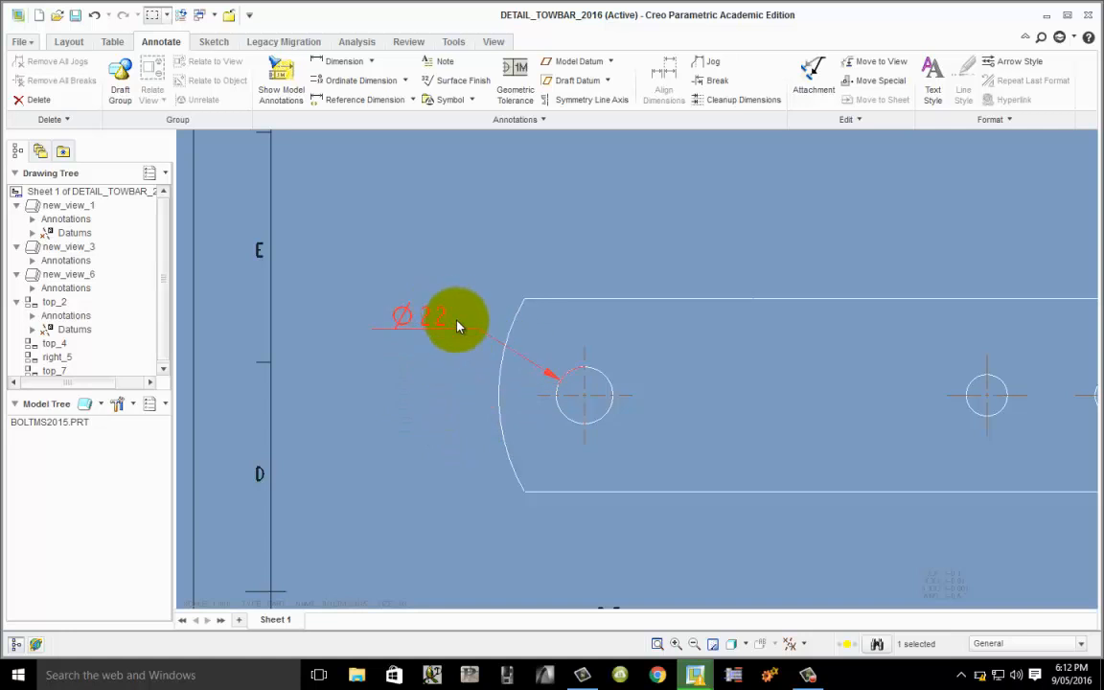
- Start a horizontal note with a standard leader, attached on the chamfer surface at the bolt's bent end with a filled dot
scroll(350, 350, down, 5)
scroll(473, 469, down, 3)
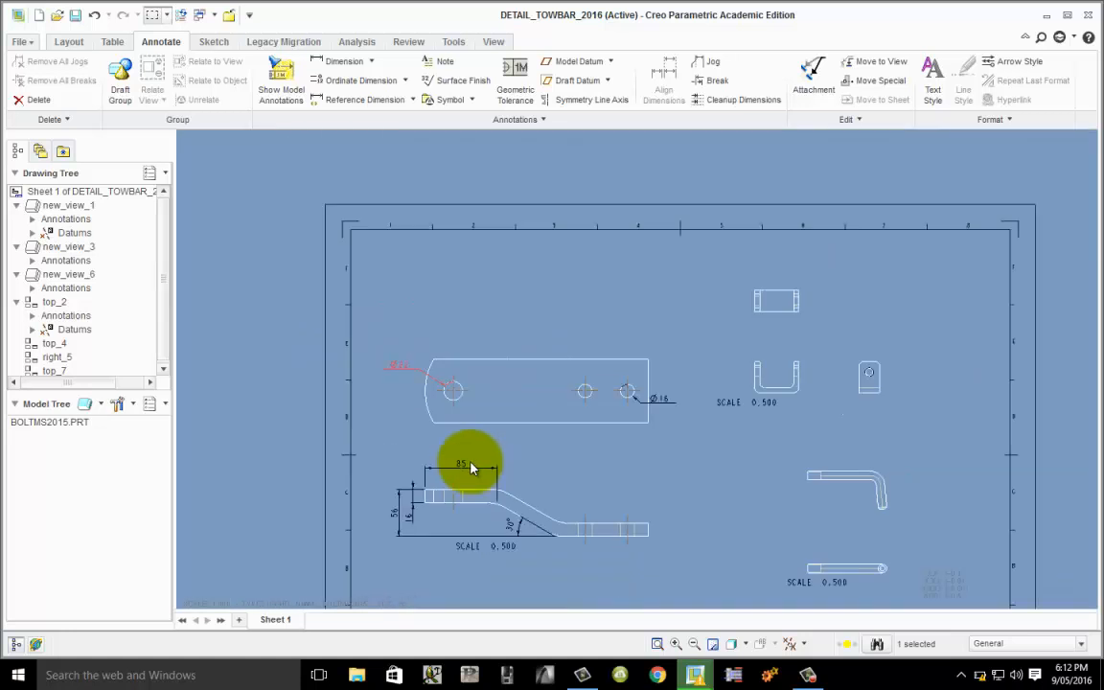
scroll(529, 541, up, 3)
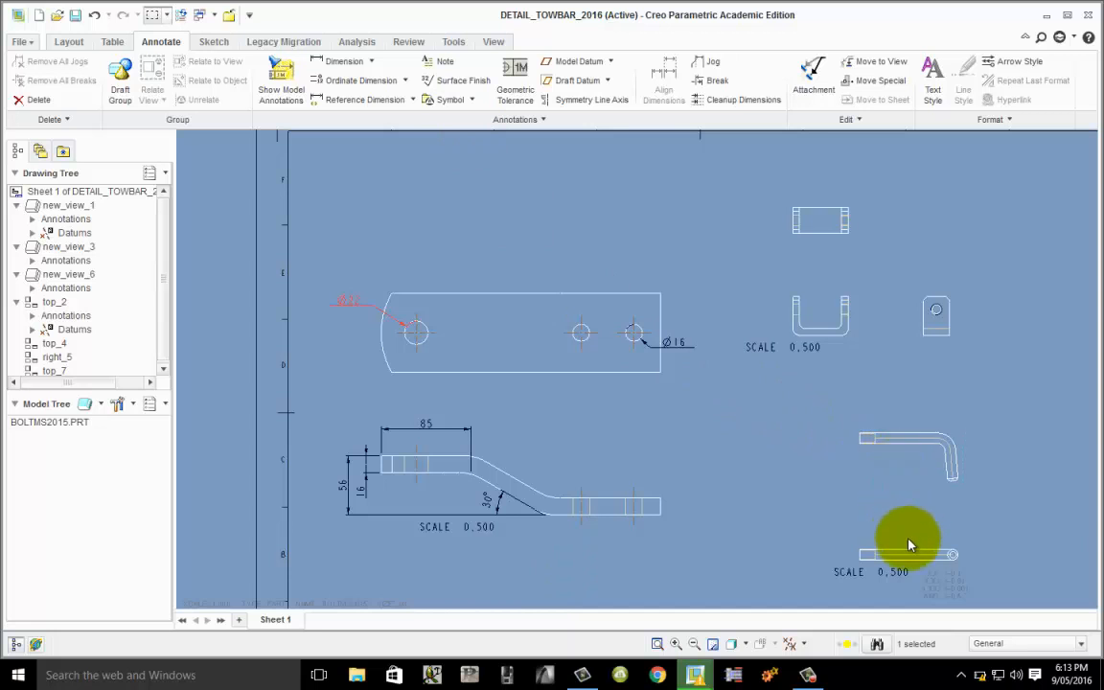
scroll(854, 515, up, 3)
scroll(613, 366, down, 2)
scroll(813, 423, down, 2)
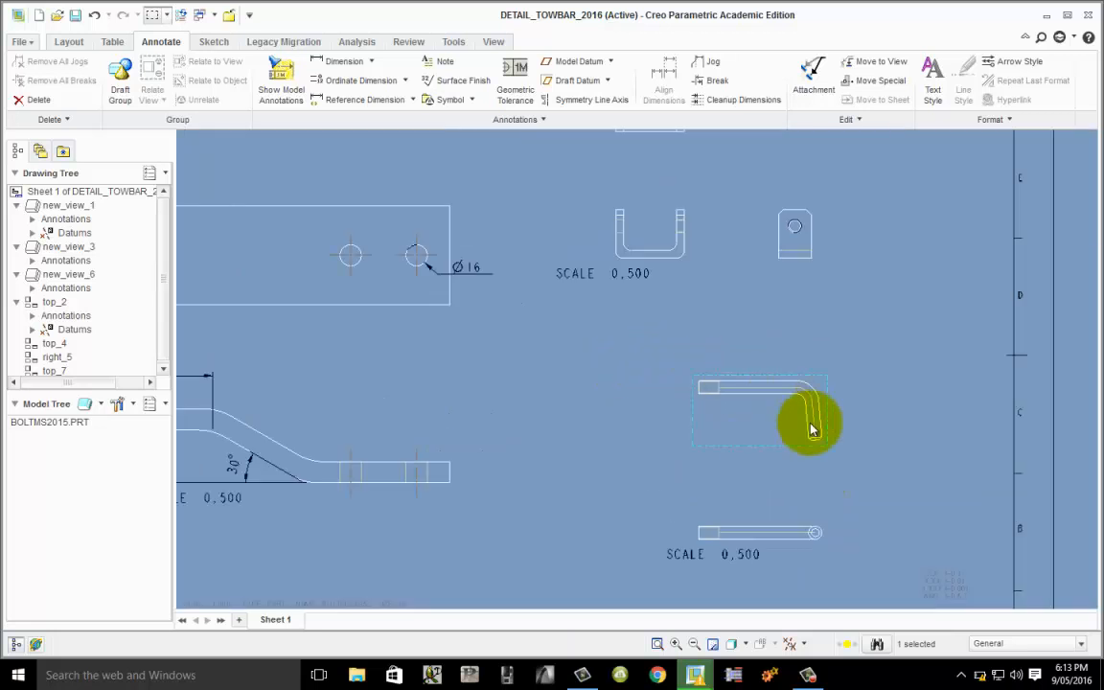
scroll(819, 461, down, 3)
scroll(819, 461, down, 2)
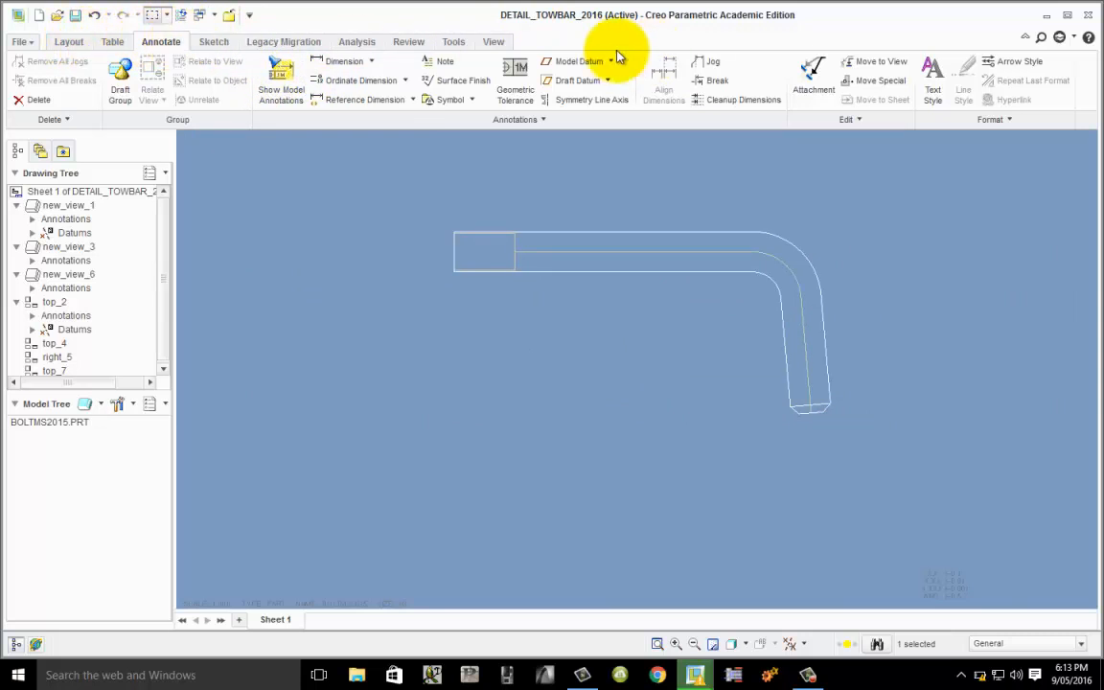
click(436, 63)
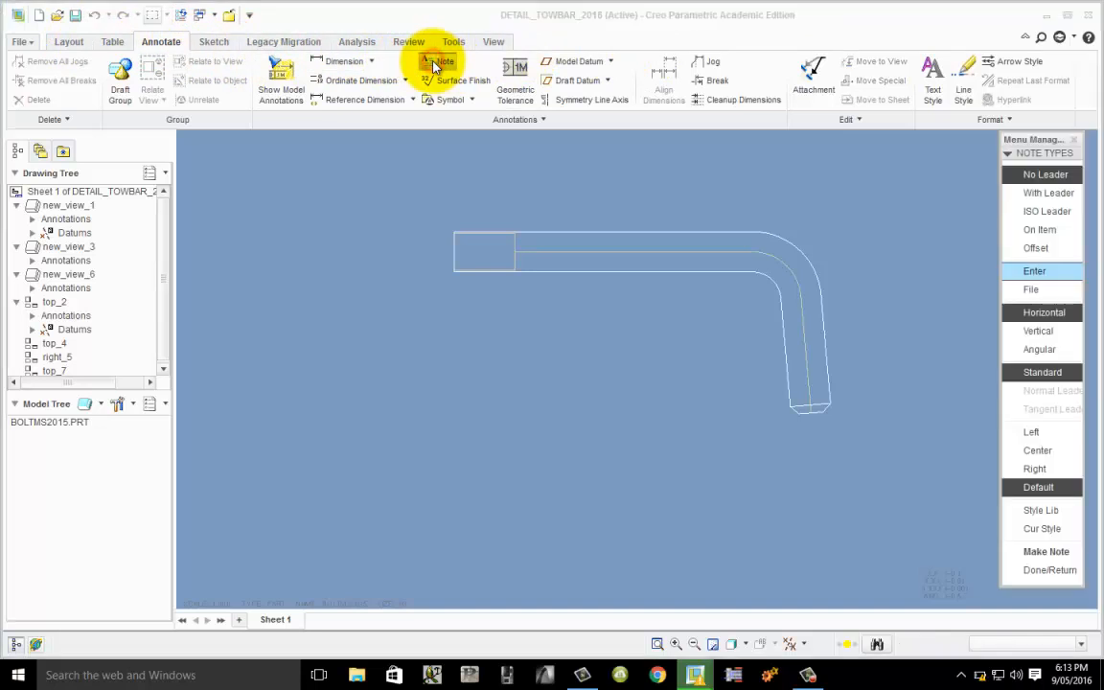
click(1048, 196)
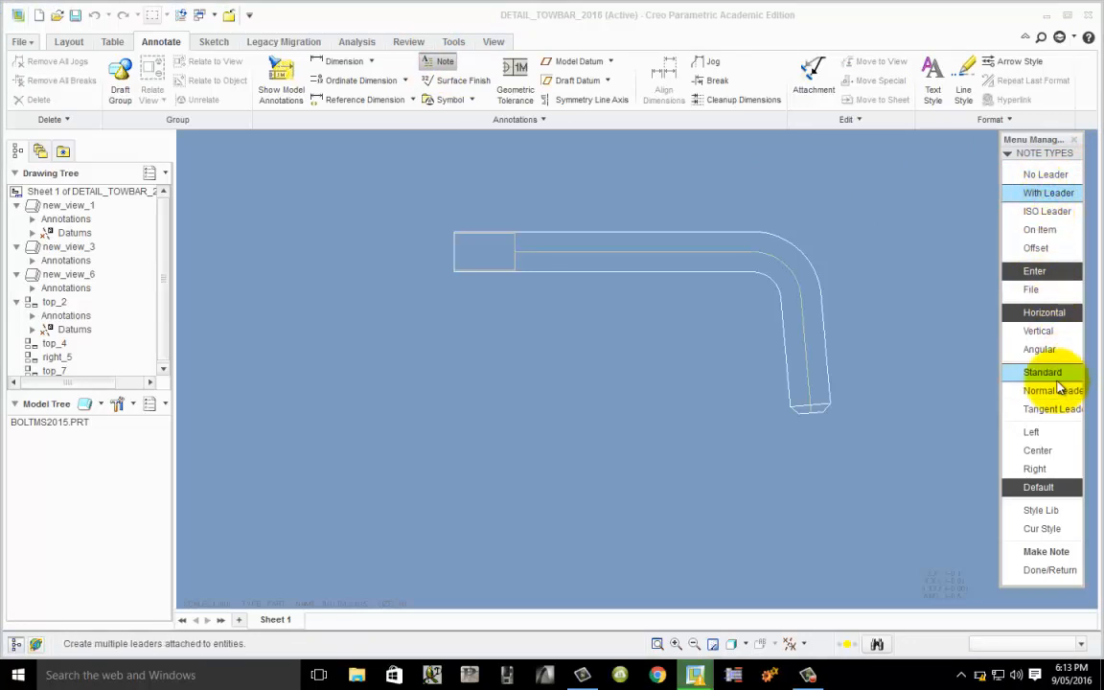
click(1052, 372)
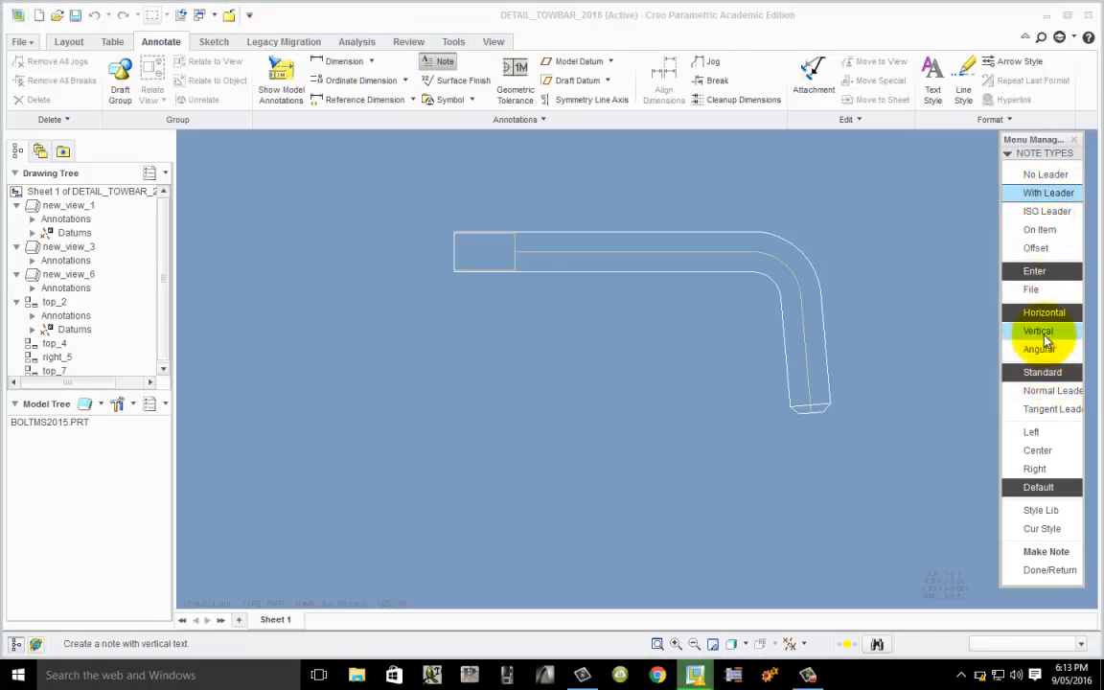
click(1042, 553)
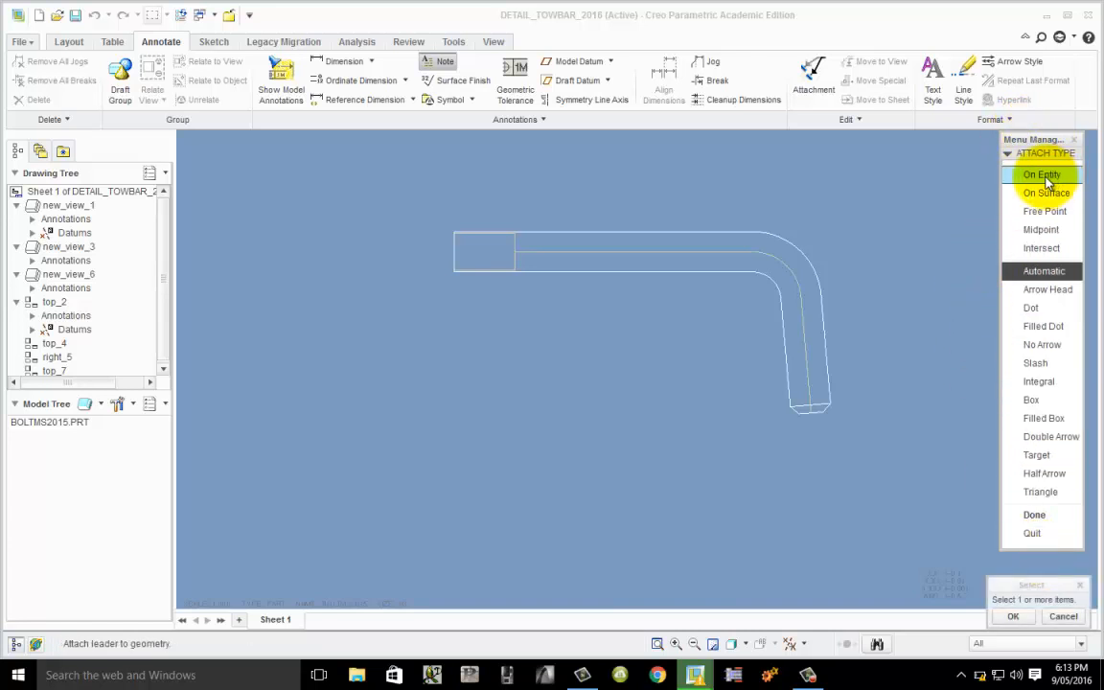
click(1055, 178)
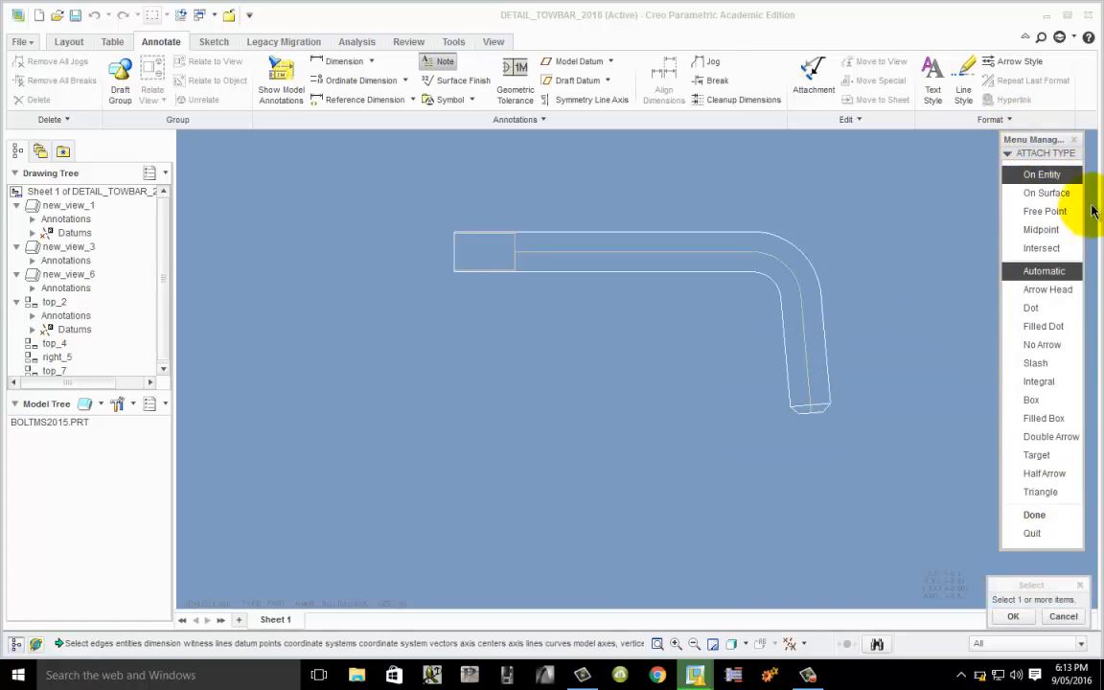
click(1049, 193)
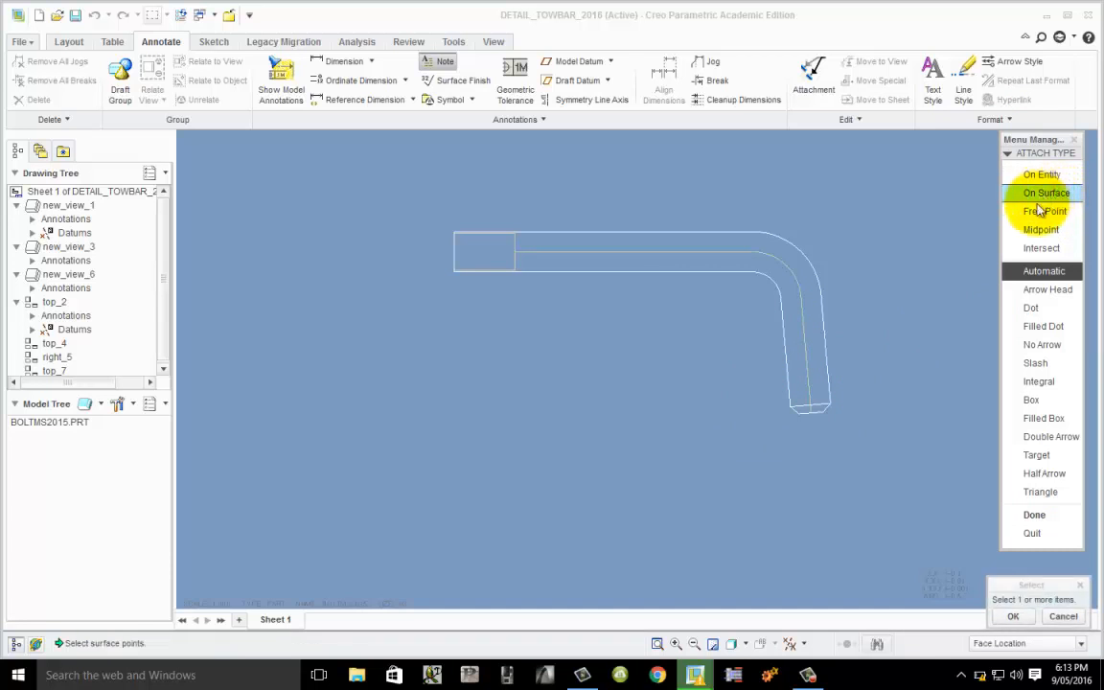
click(1046, 327)
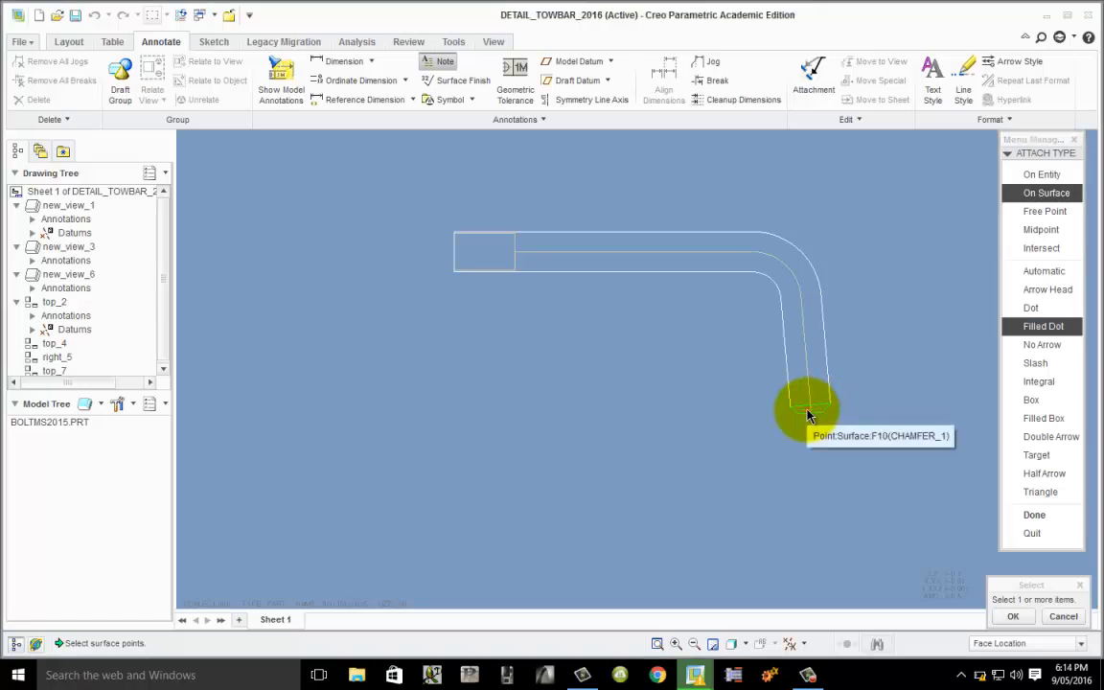
click(808, 412)
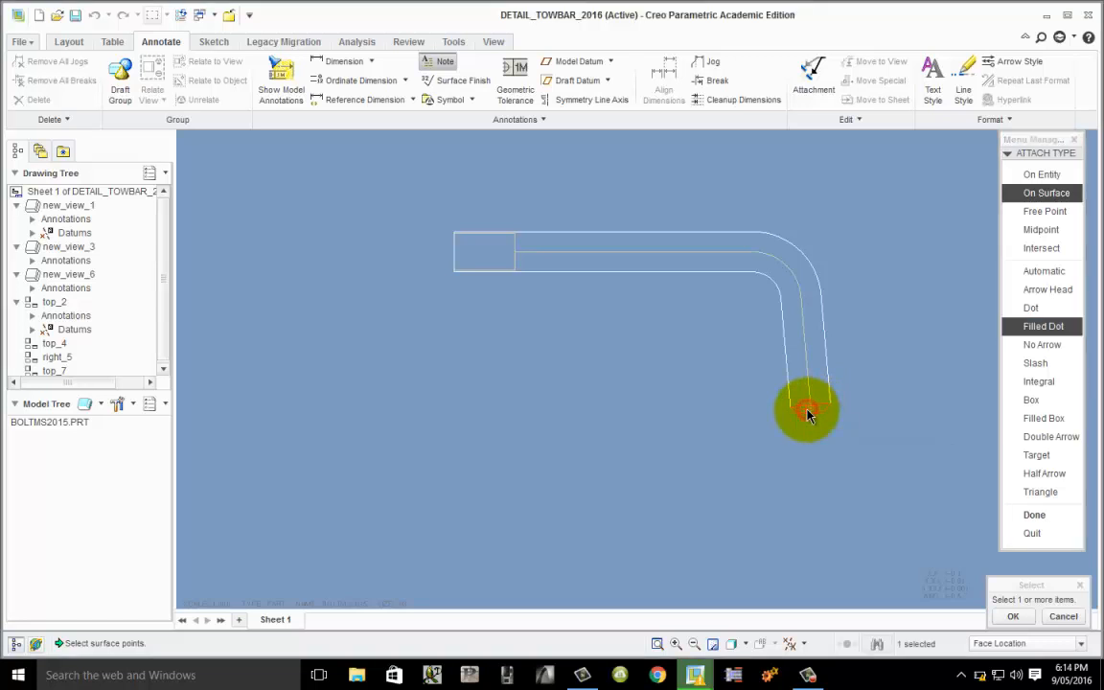
click(1012, 617)
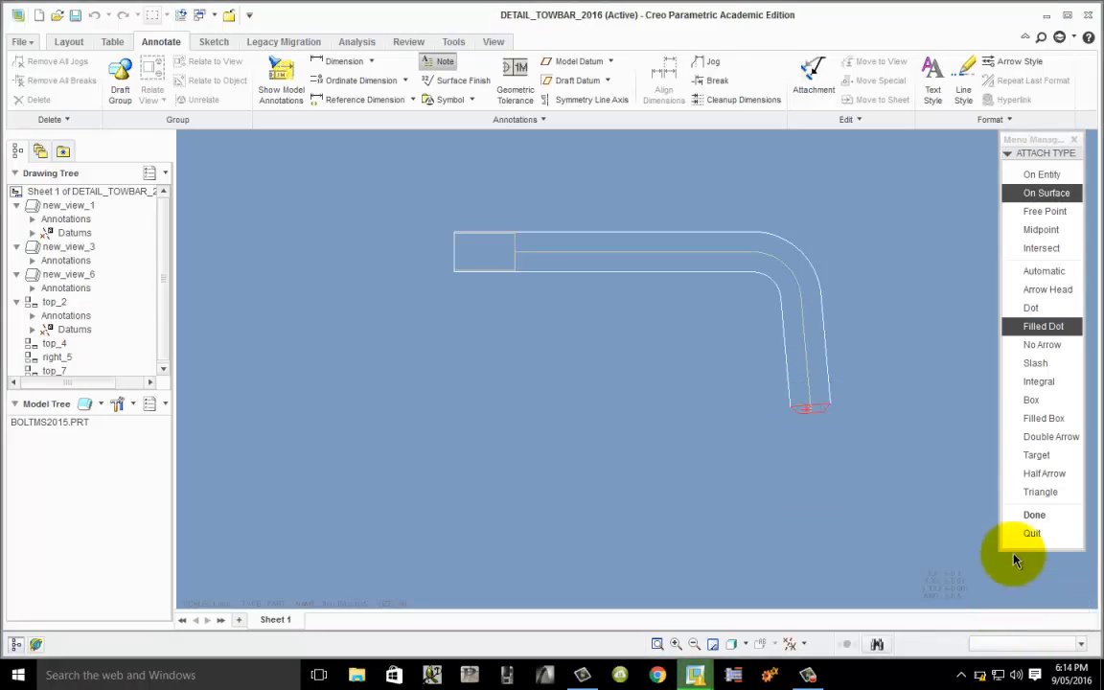
click(1033, 514)
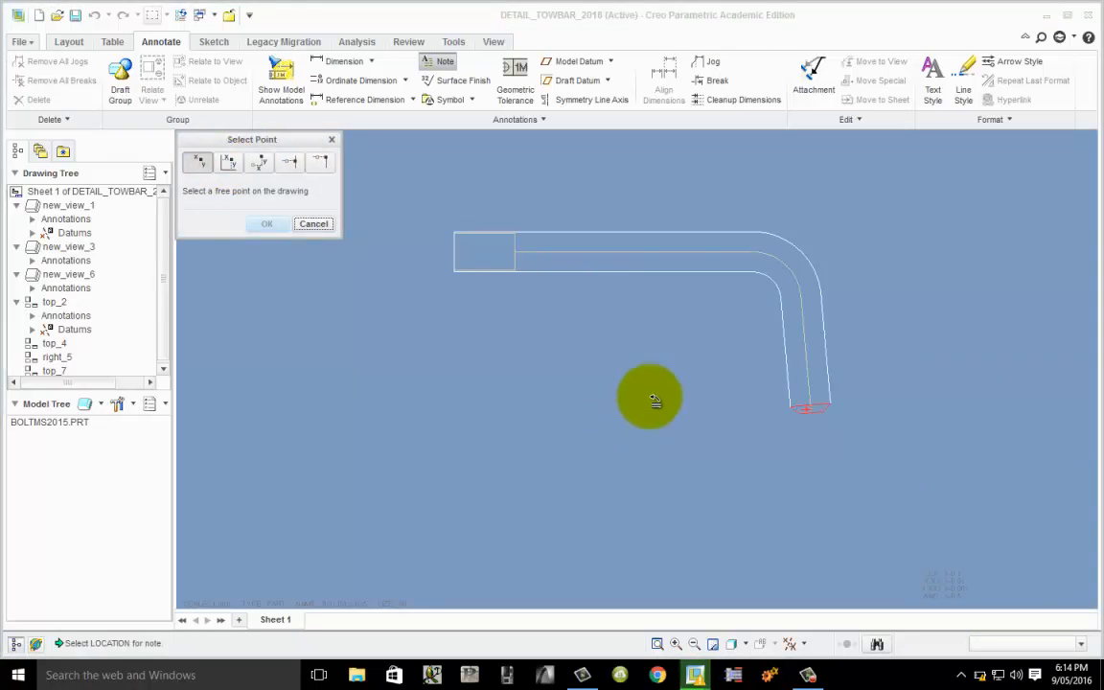
- Place the note below the bolt's bent view, inside the bend, with the text "CHAMFER 4 x 45°", and finish the note
click(701, 470)
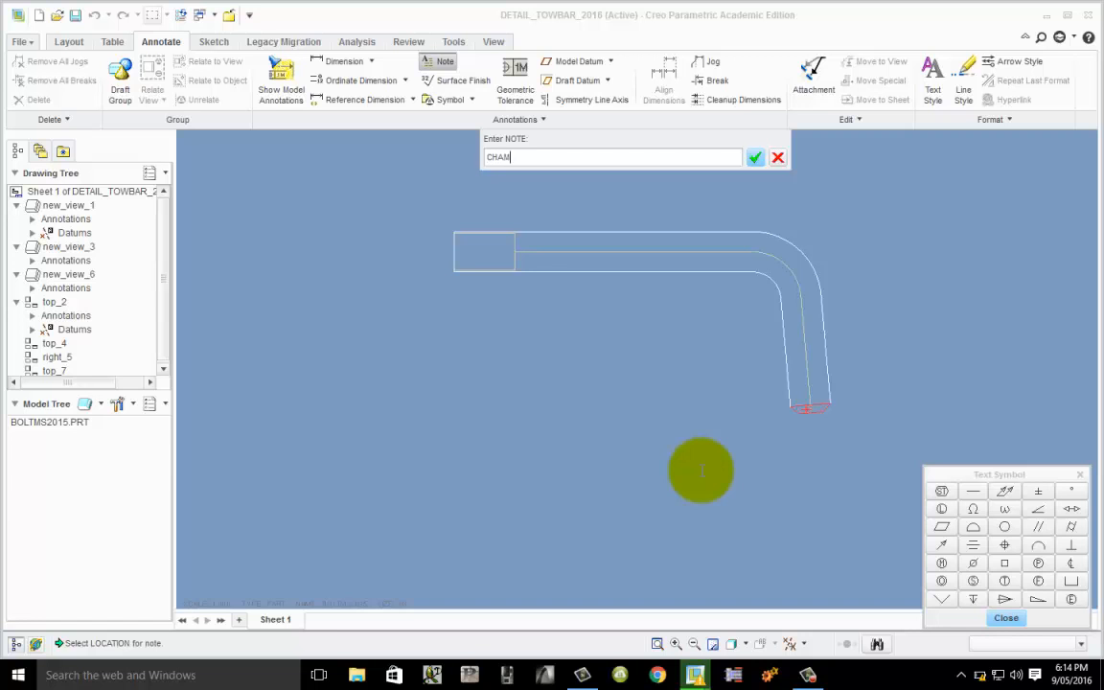
text(CHAMFER 4 x 45)
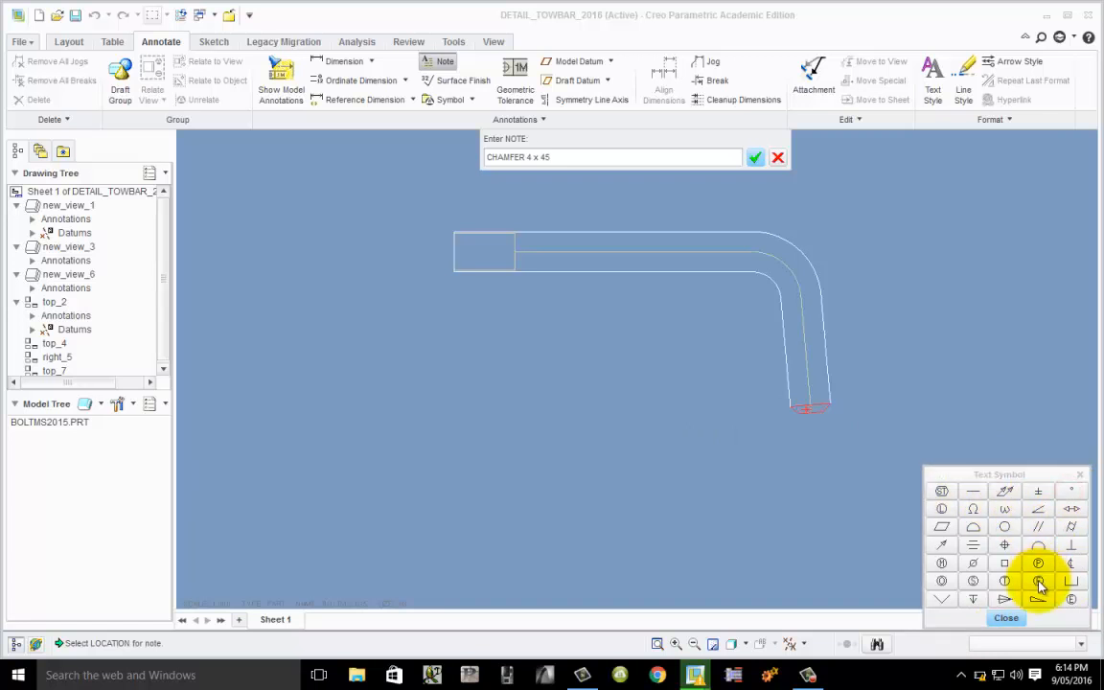
click(1073, 493)
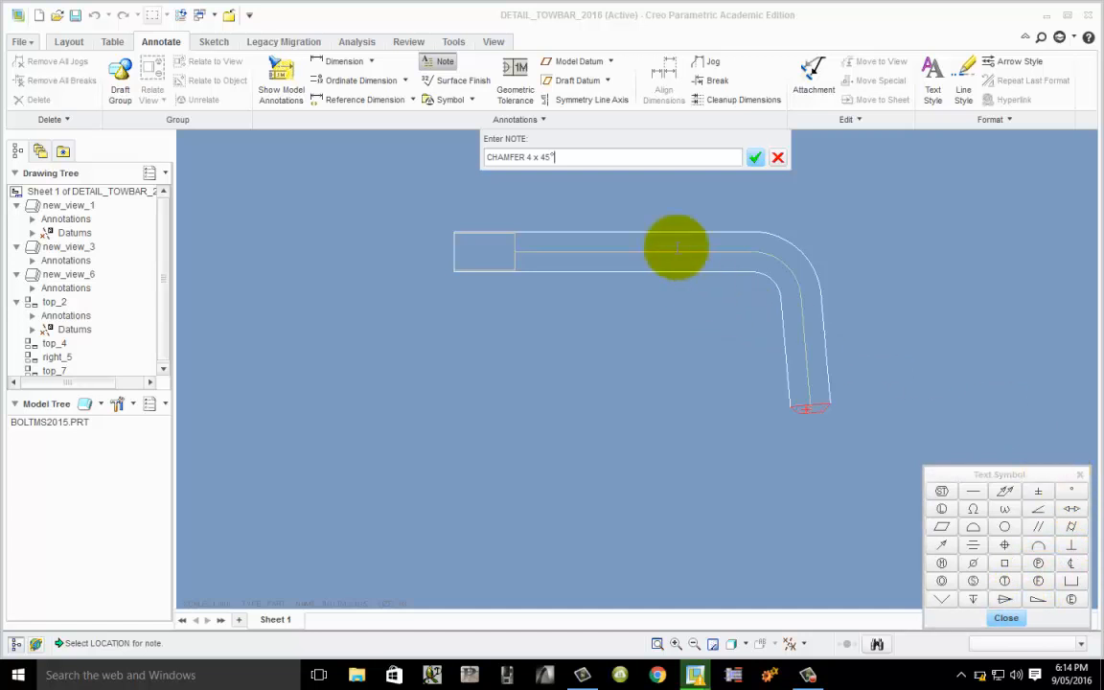
click(757, 158)
click(757, 158)
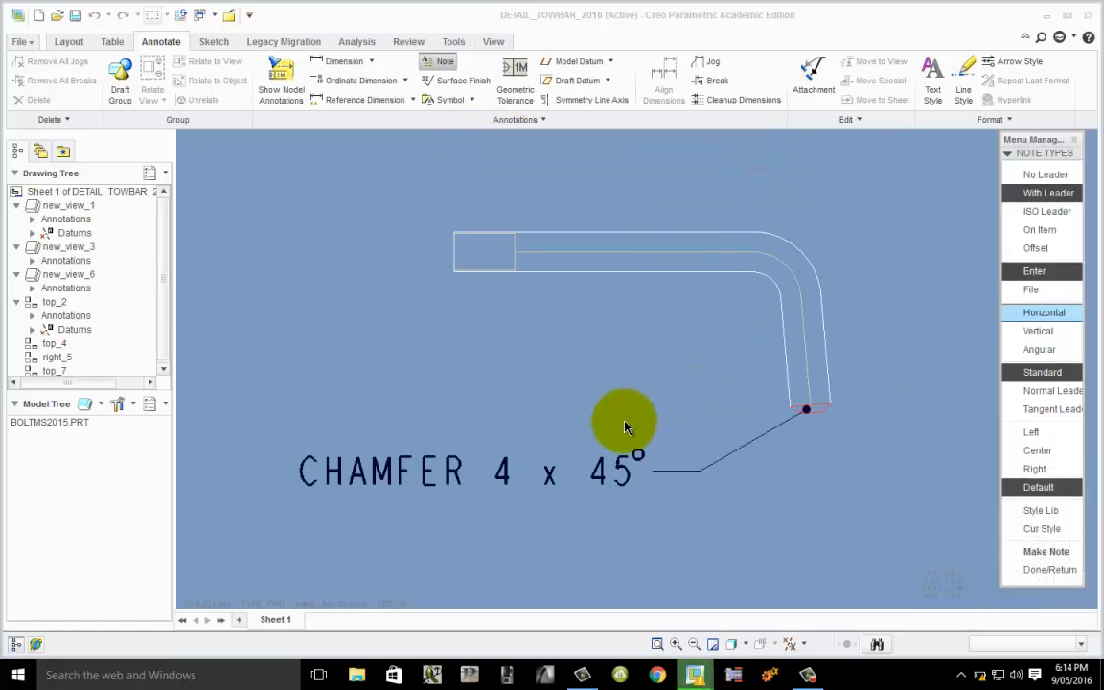
click(1052, 571)
click(871, 468)
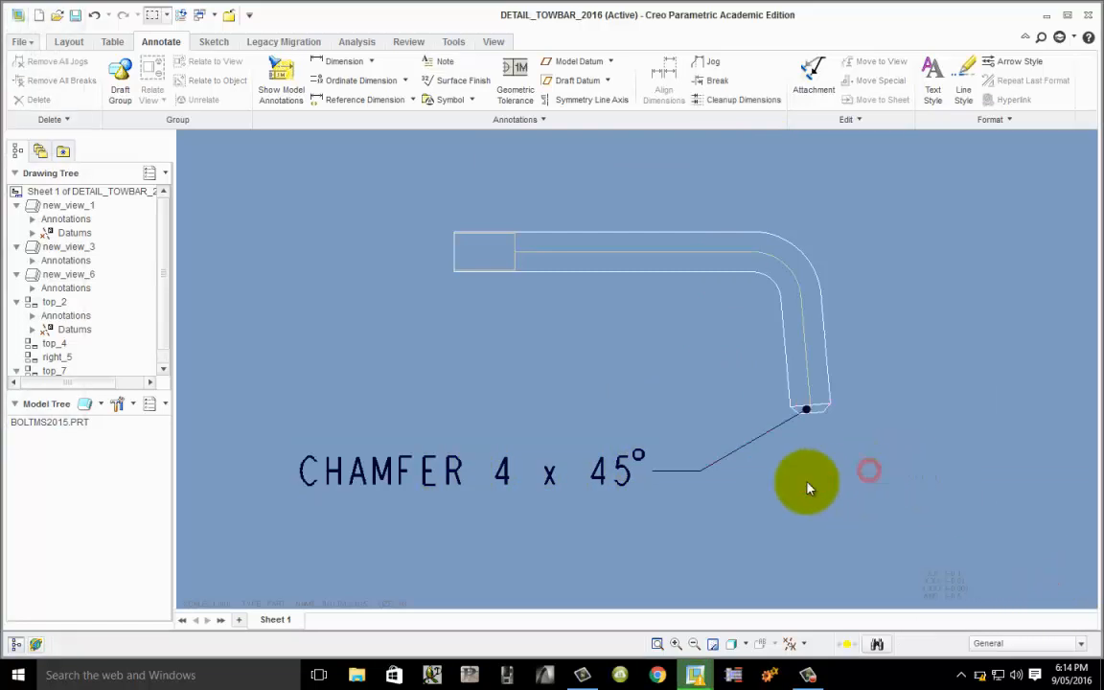